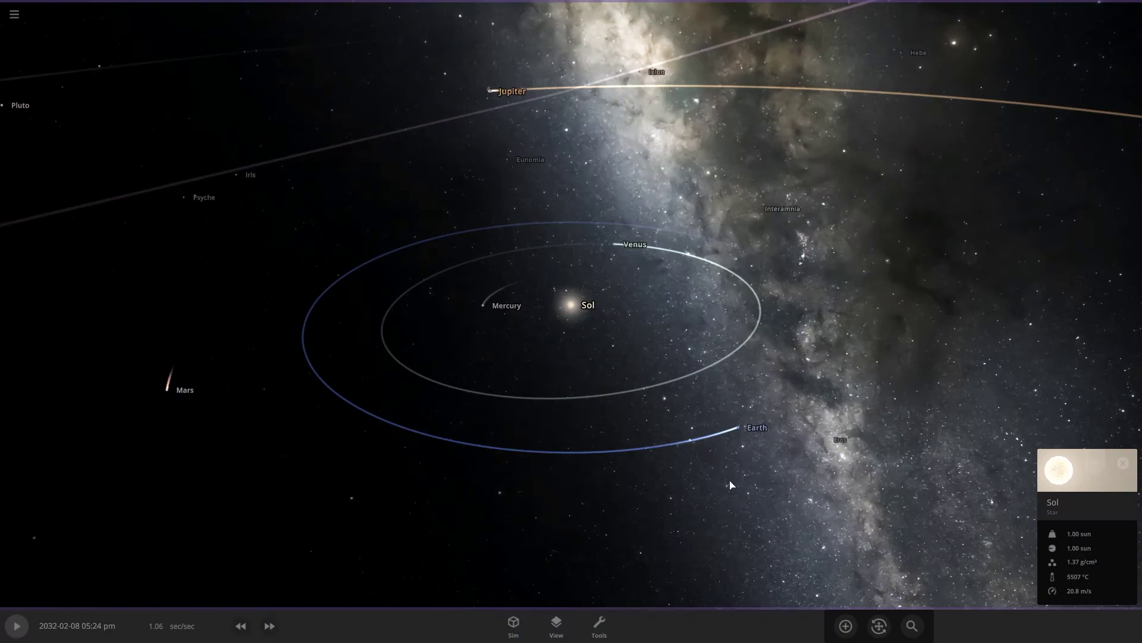
# Select Mercury among the planets orbiting Sol and bring it into close view.
pyautogui.moveTo(730, 485); pyautogui.dragTo(783, 497)
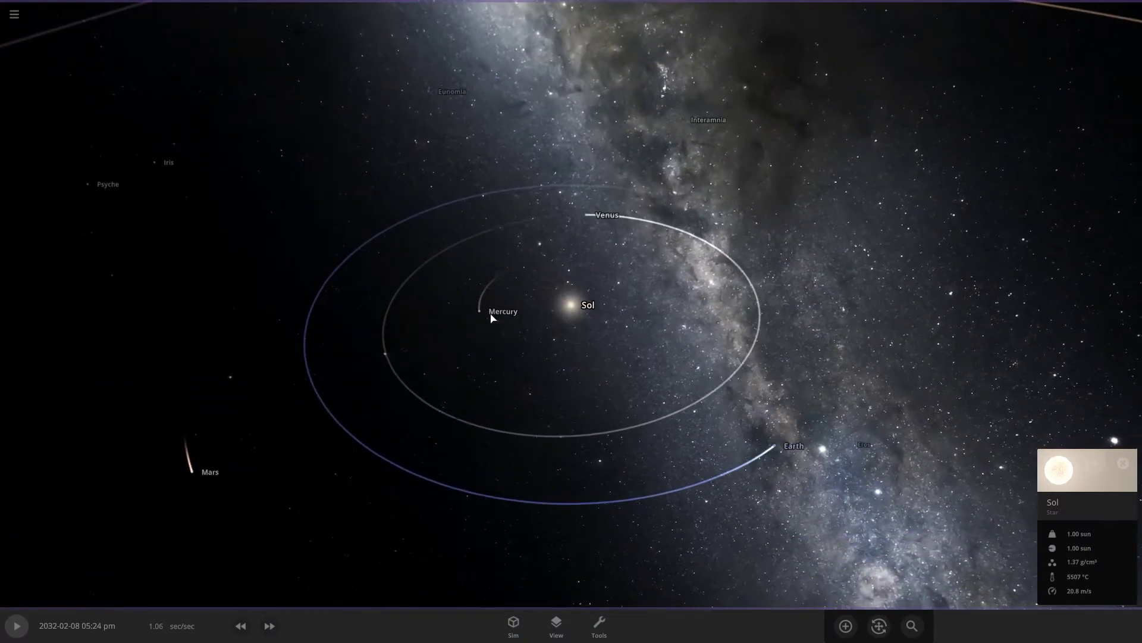
pyautogui.click(492, 319)
pyautogui.moveTo(691, 324); pyautogui.dragTo(508, 300)
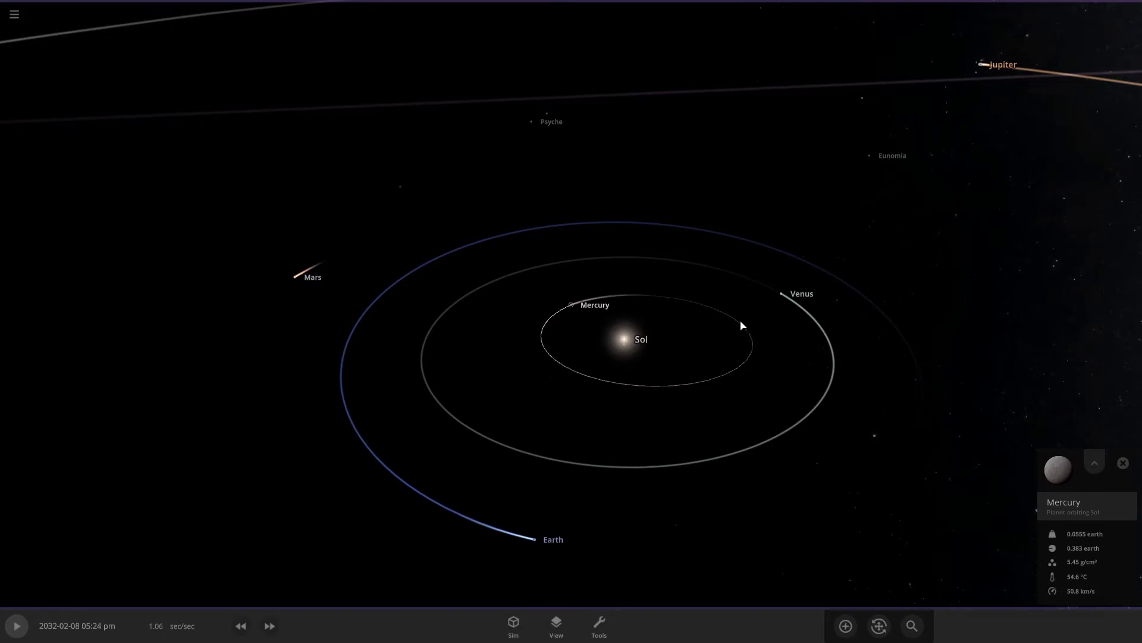
pyautogui.scroll(5, 595, 316)
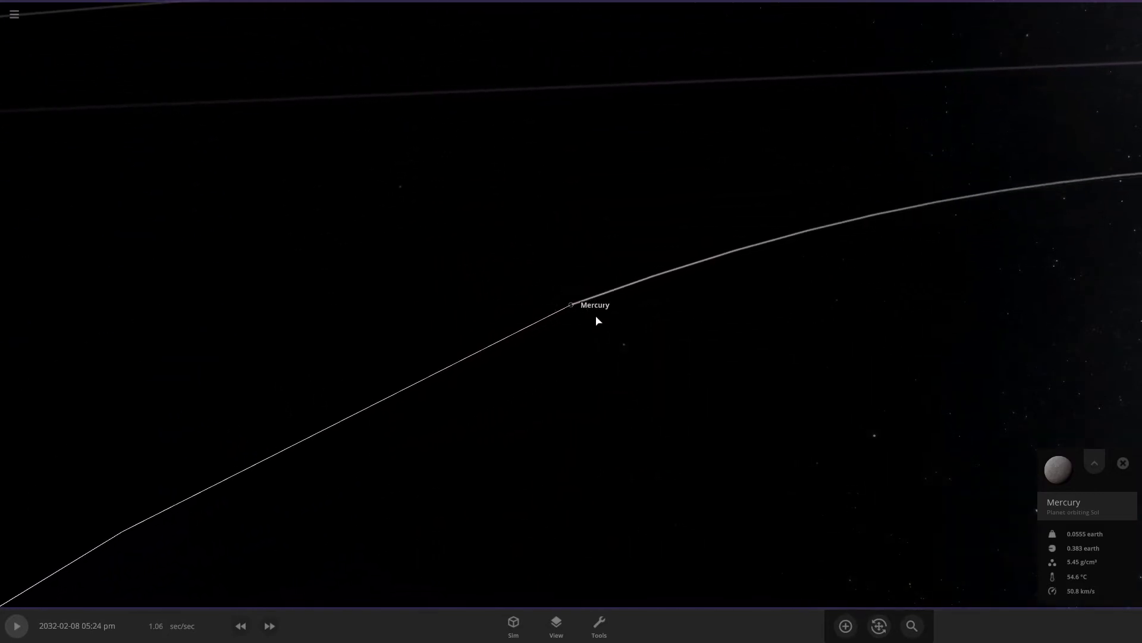
pyautogui.scroll(-5, 580, 318)
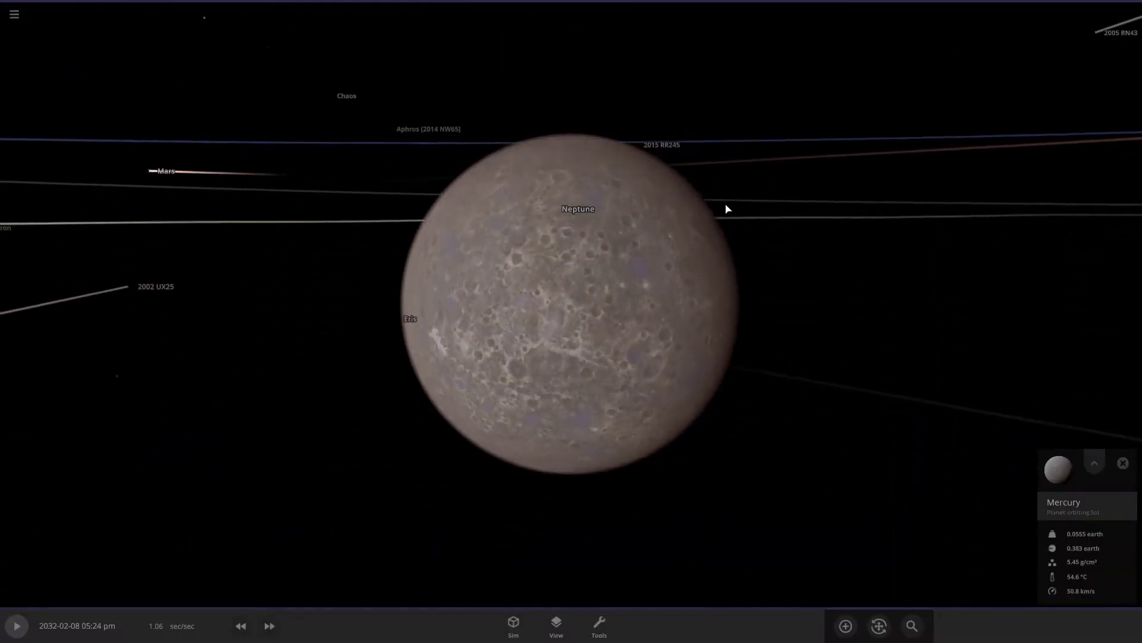
# Examine Mercury's surface up close from several sides, including its dark night side.
pyautogui.moveTo(356, 324); pyautogui.dragTo(704, 361)
pyautogui.scroll(3, 383, 357)
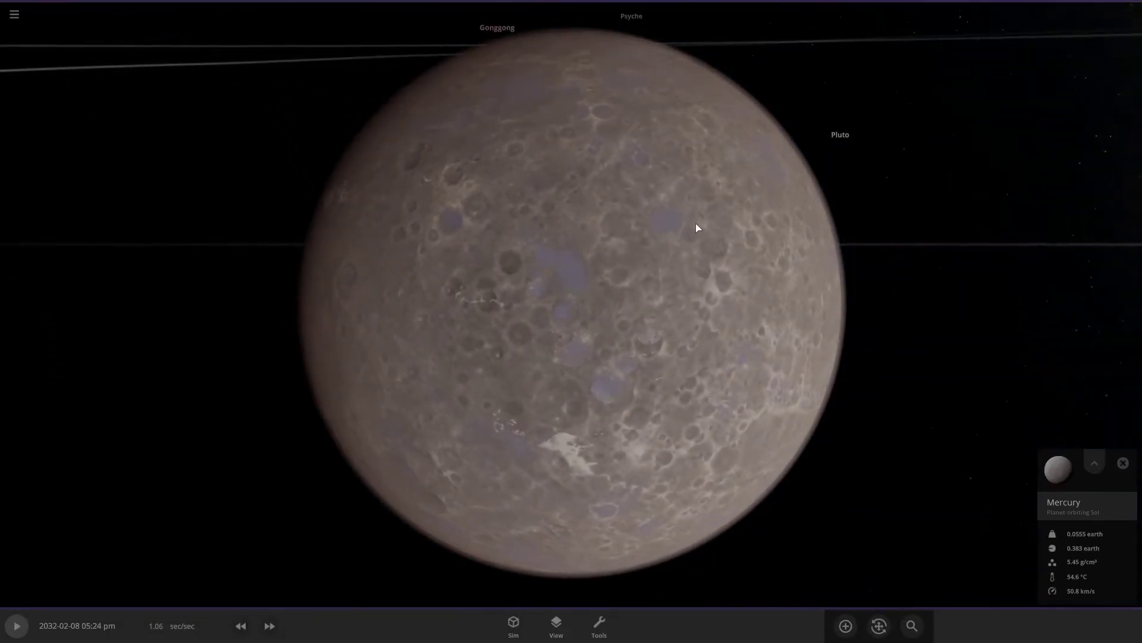
pyautogui.moveTo(762, 362); pyautogui.dragTo(617, 313)
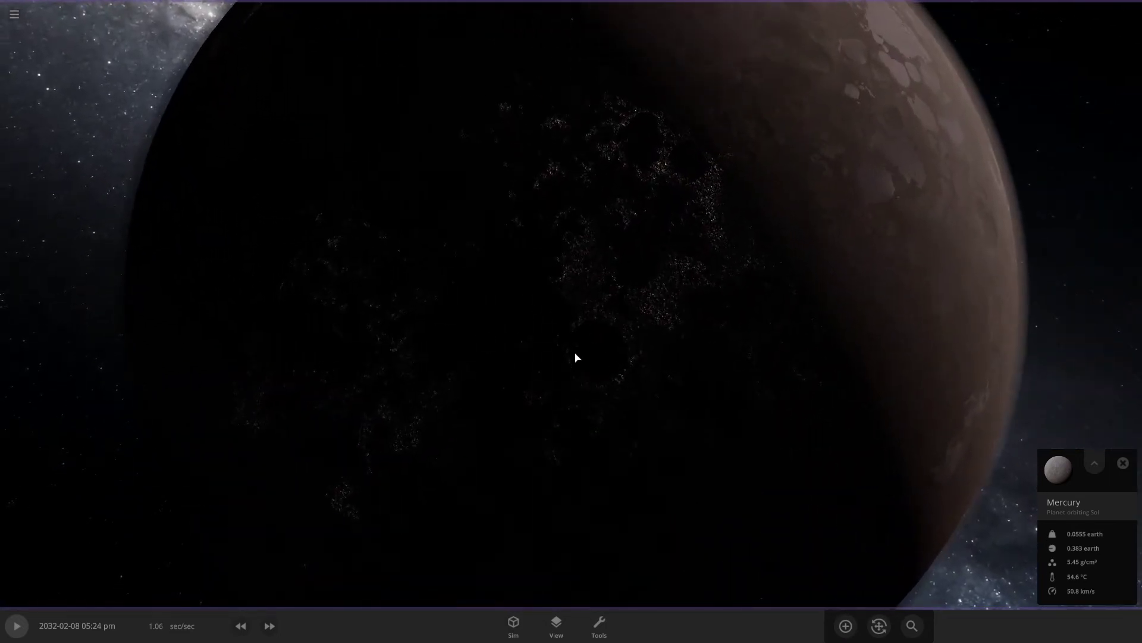
pyautogui.moveTo(650, 406); pyautogui.dragTo(873, 382)
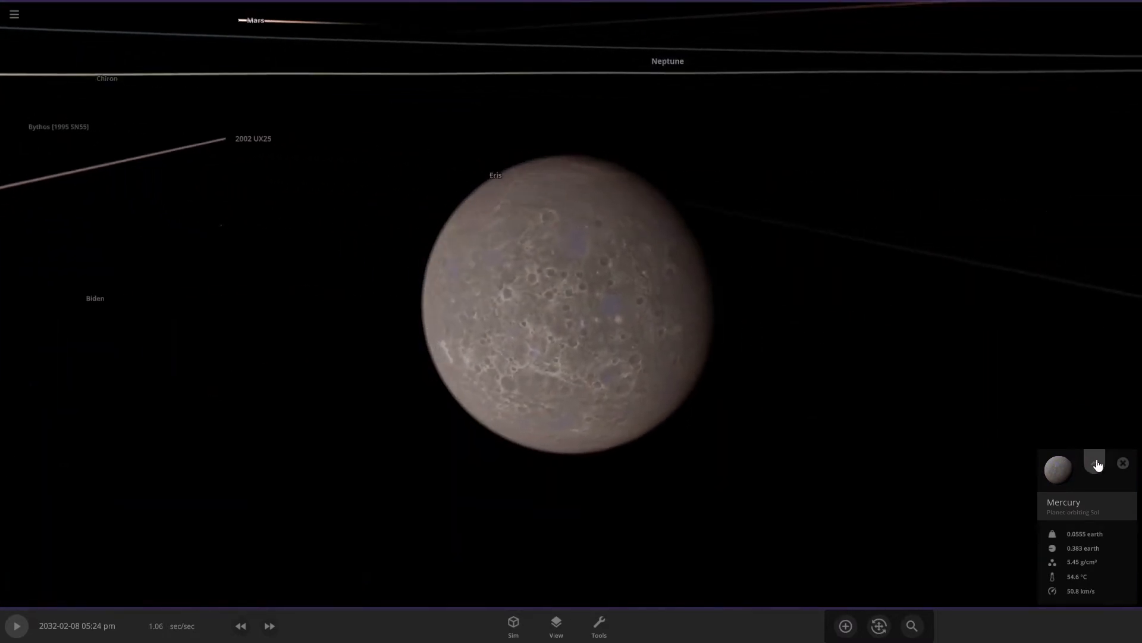
# Open Mercury's full properties and review its overview data, with the average temperature shown in °F.
pyautogui.click(1095, 462)
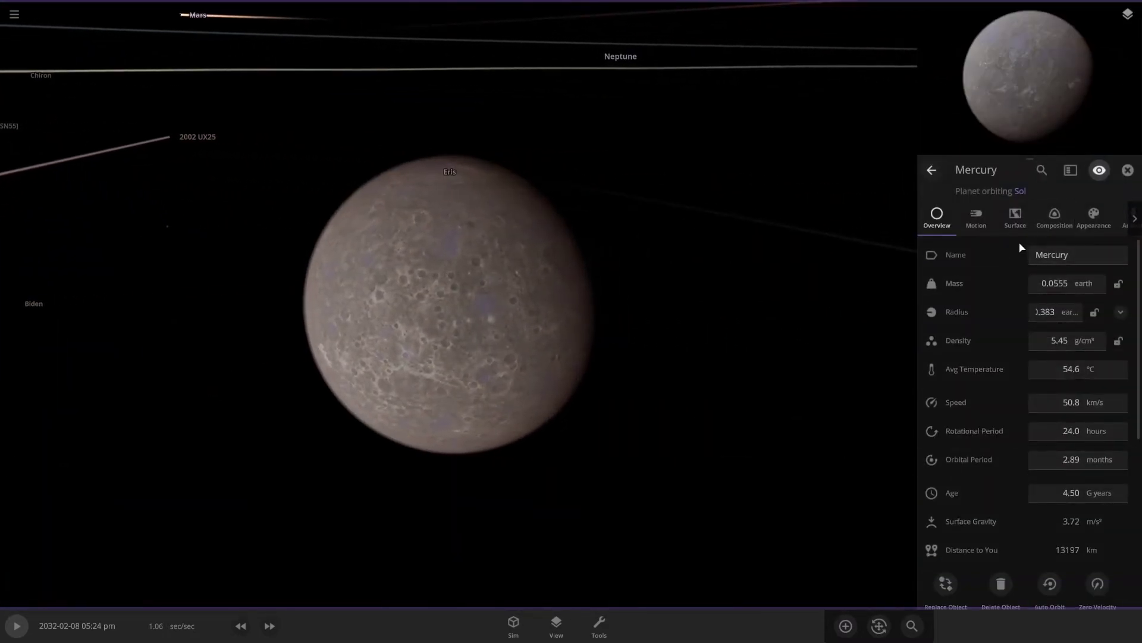
pyautogui.scroll(-3, 995, 387)
pyautogui.scroll(3, 996, 385)
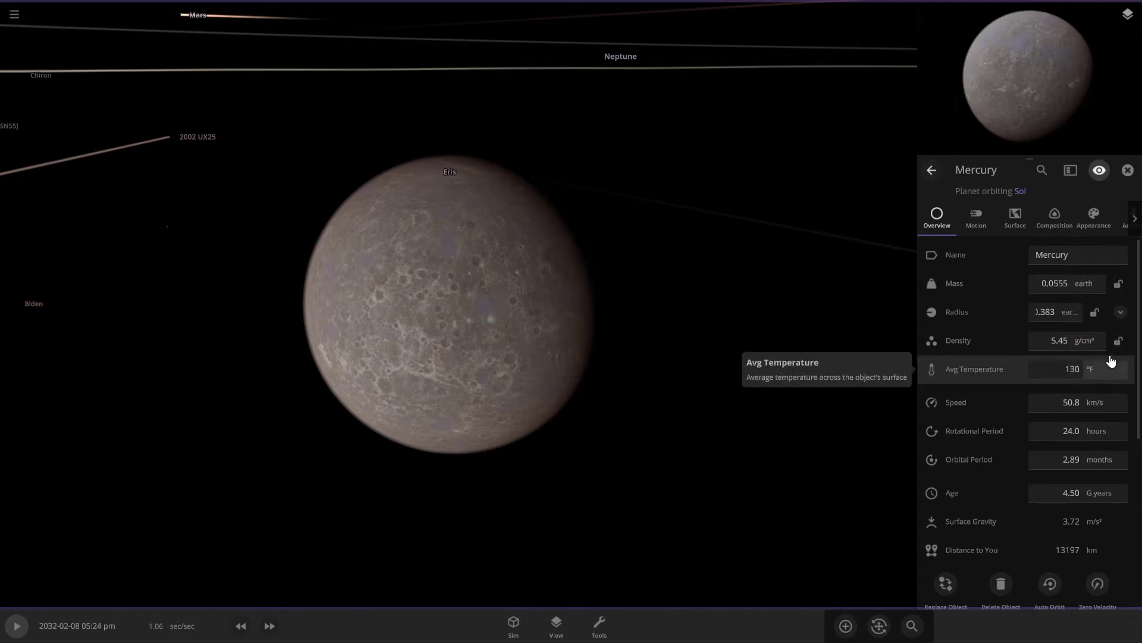
# Check Mercury's material composition and inspect its surface temperature map alongside the planet.
pyautogui.click(1055, 215)
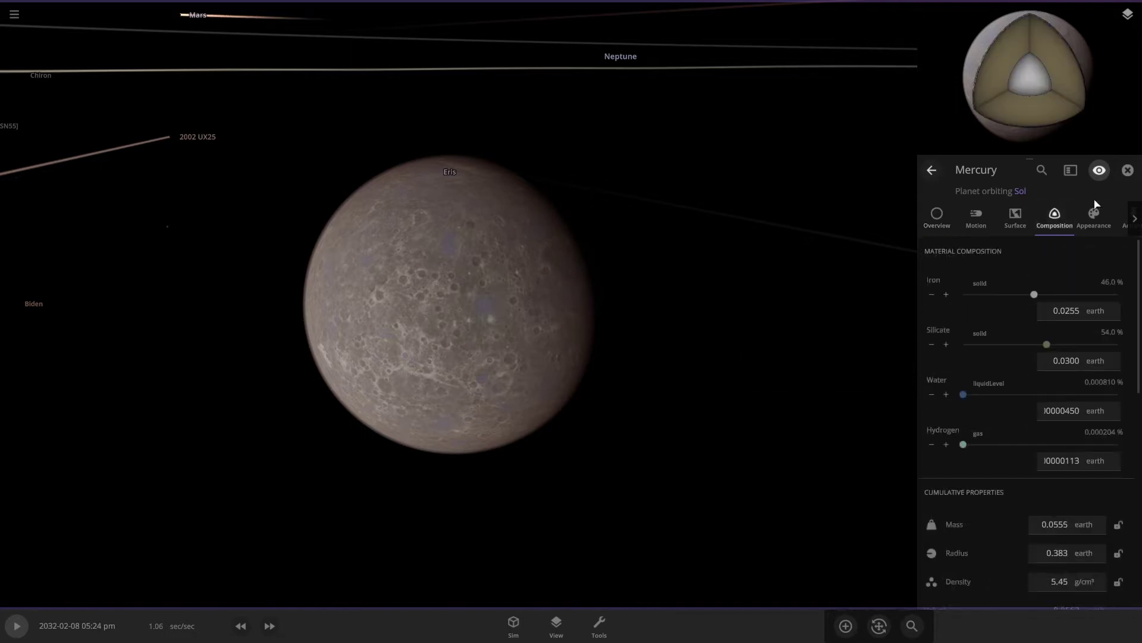
pyautogui.click(1014, 227)
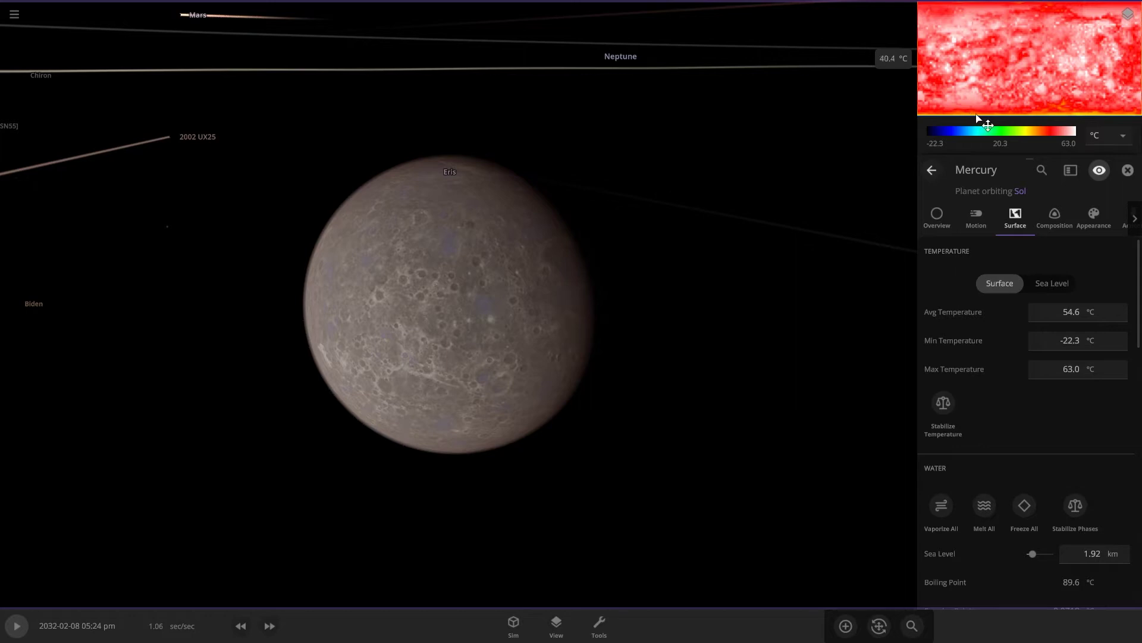
pyautogui.moveTo(623, 431); pyautogui.dragTo(669, 283)
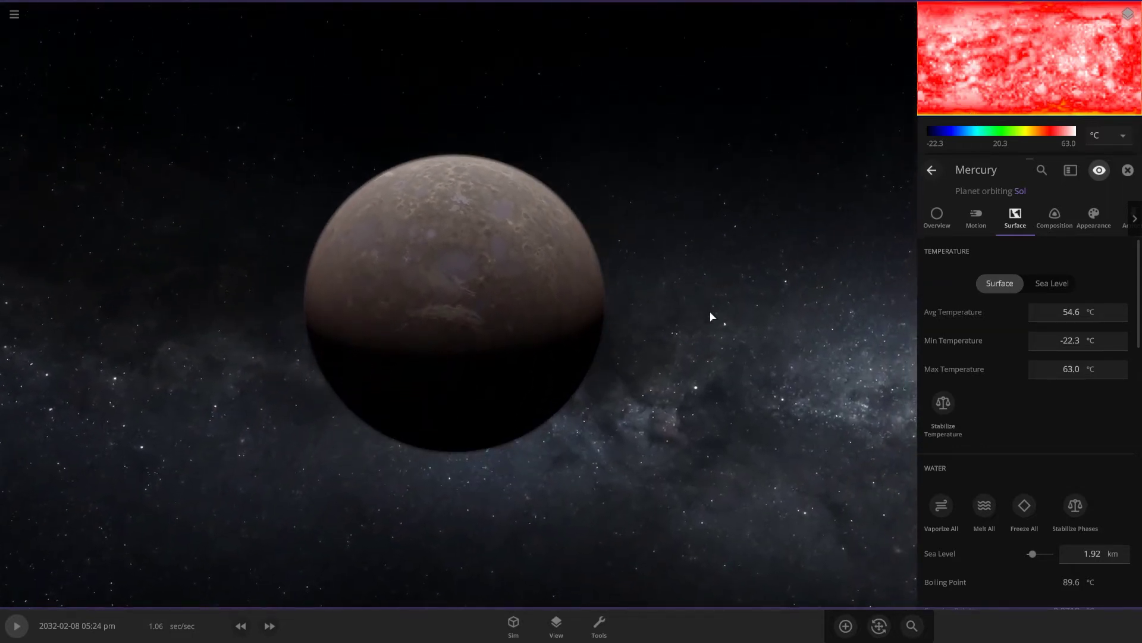
pyautogui.moveTo(711, 312); pyautogui.dragTo(783, 374)
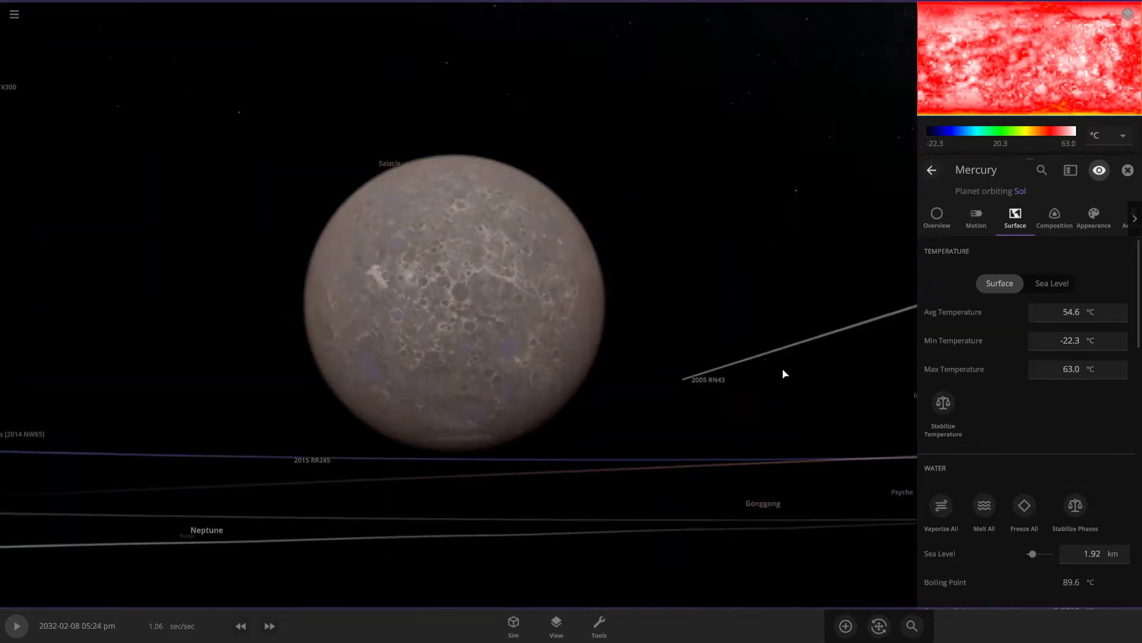
pyautogui.moveTo(1037, 118)
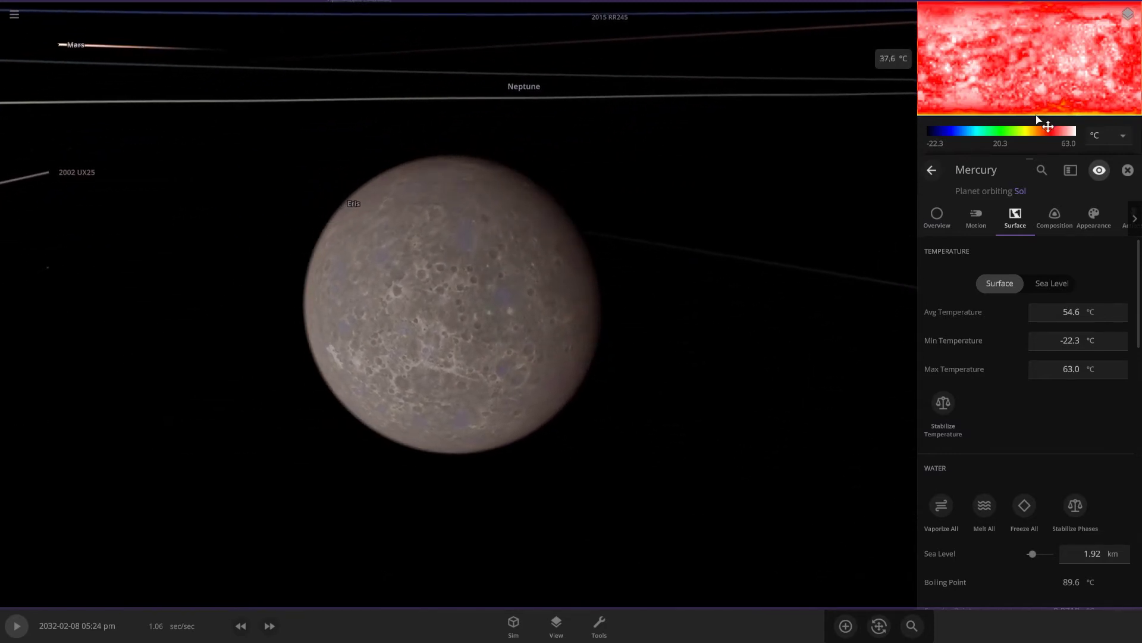
# Check the Earth Similarity and Life Likelihood comparisons in Mercury's composition data.
pyautogui.click(1057, 229)
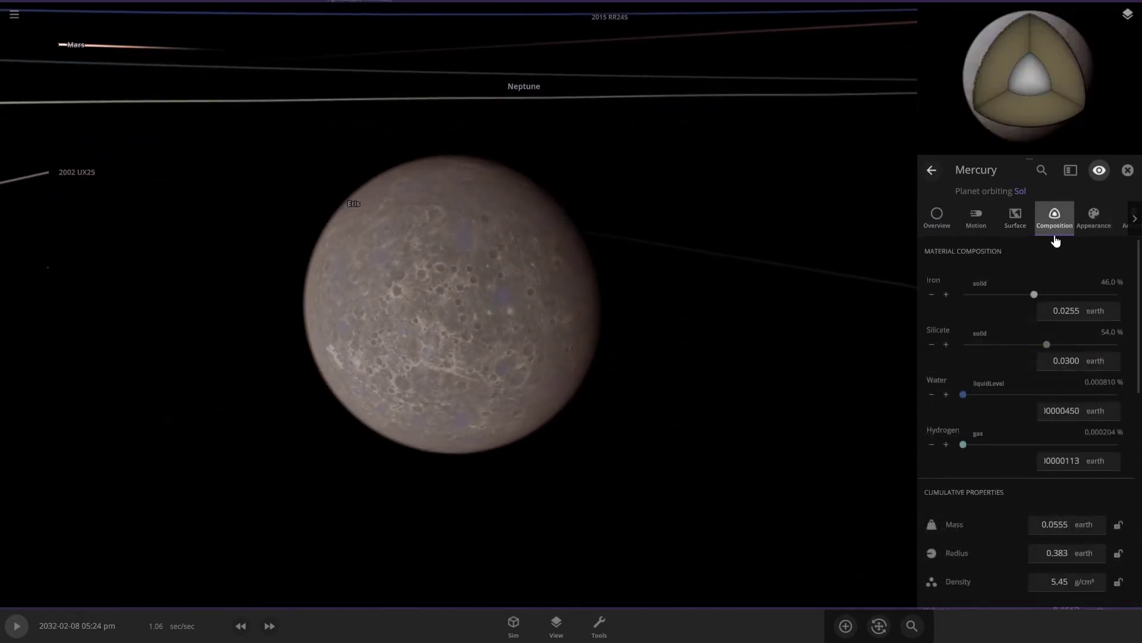
pyautogui.scroll(-10, 1025, 298)
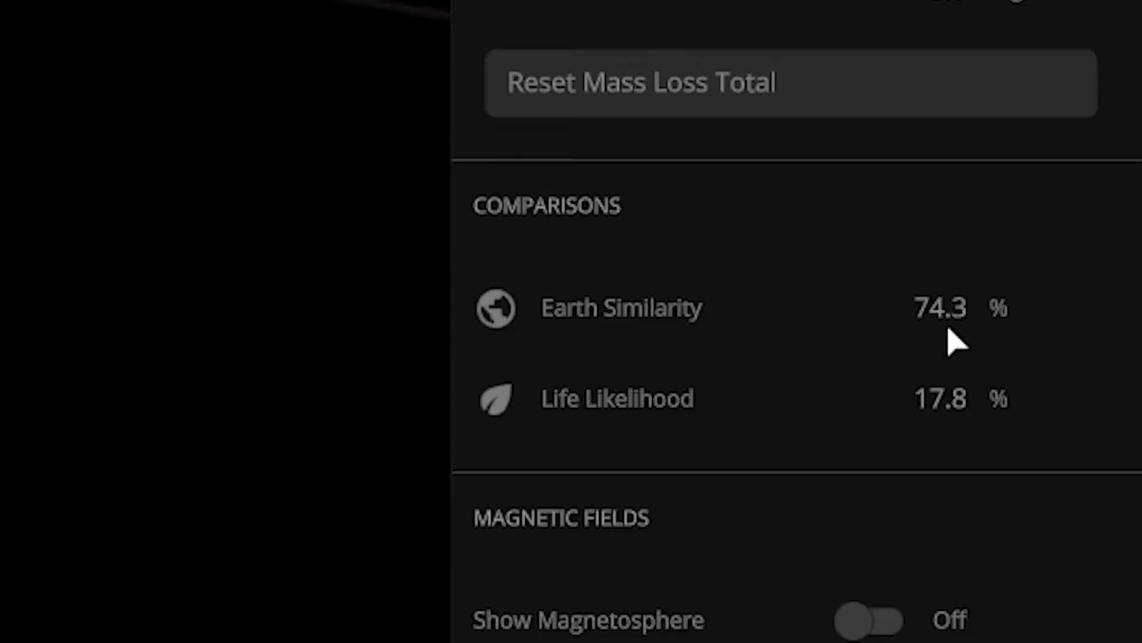
pyautogui.moveTo(1075, 389)
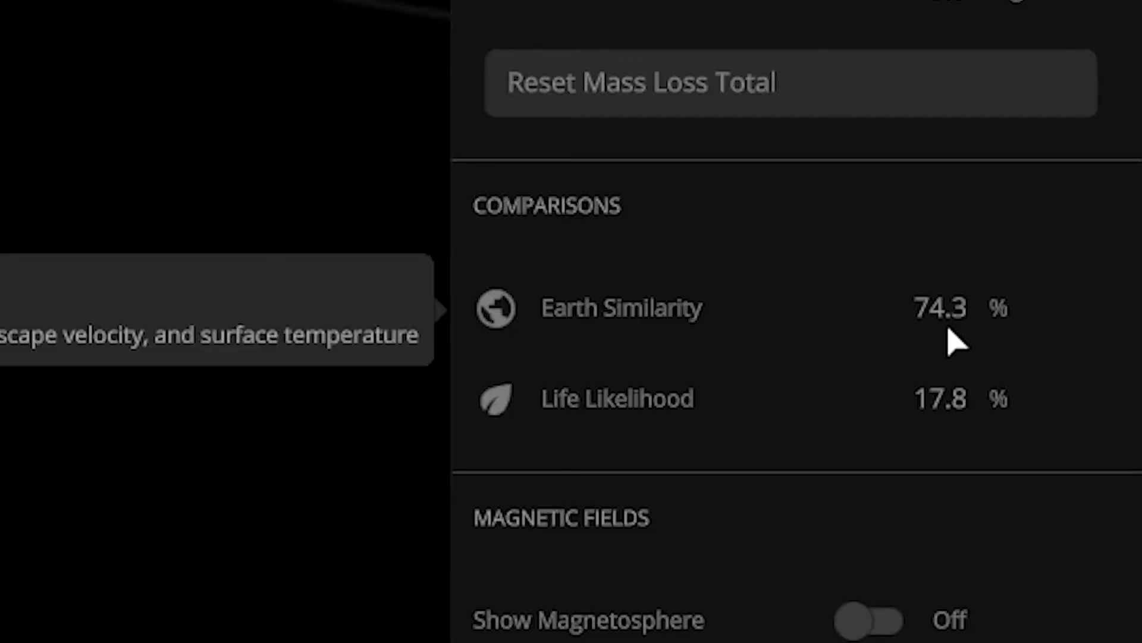
pyautogui.moveTo(936, 434)
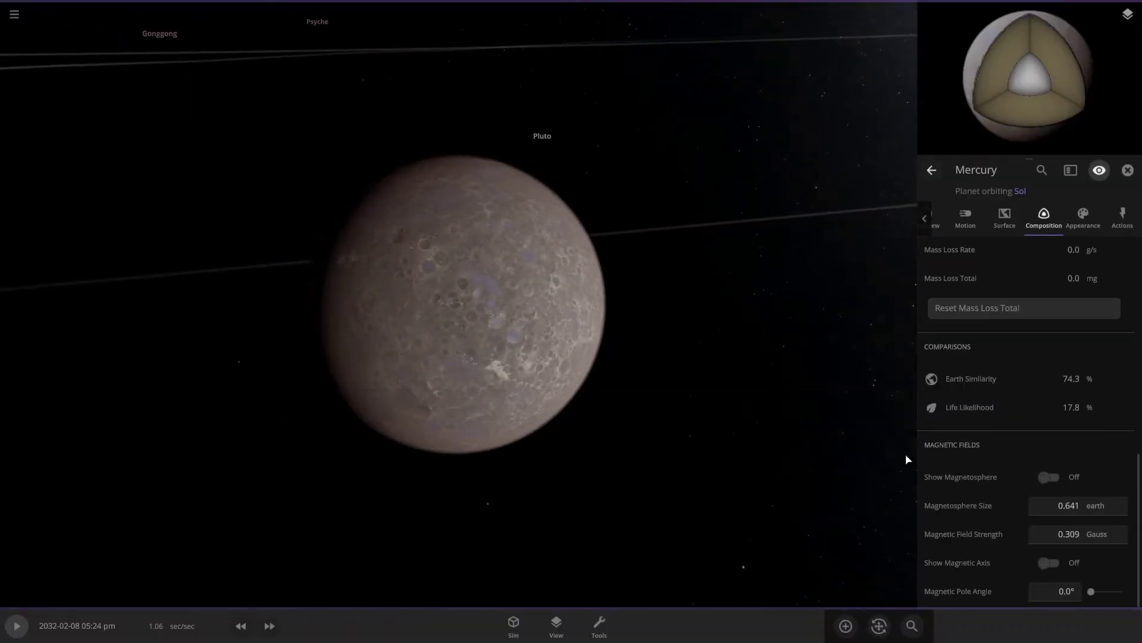
pyautogui.moveTo(907, 419); pyautogui.dragTo(766, 441)
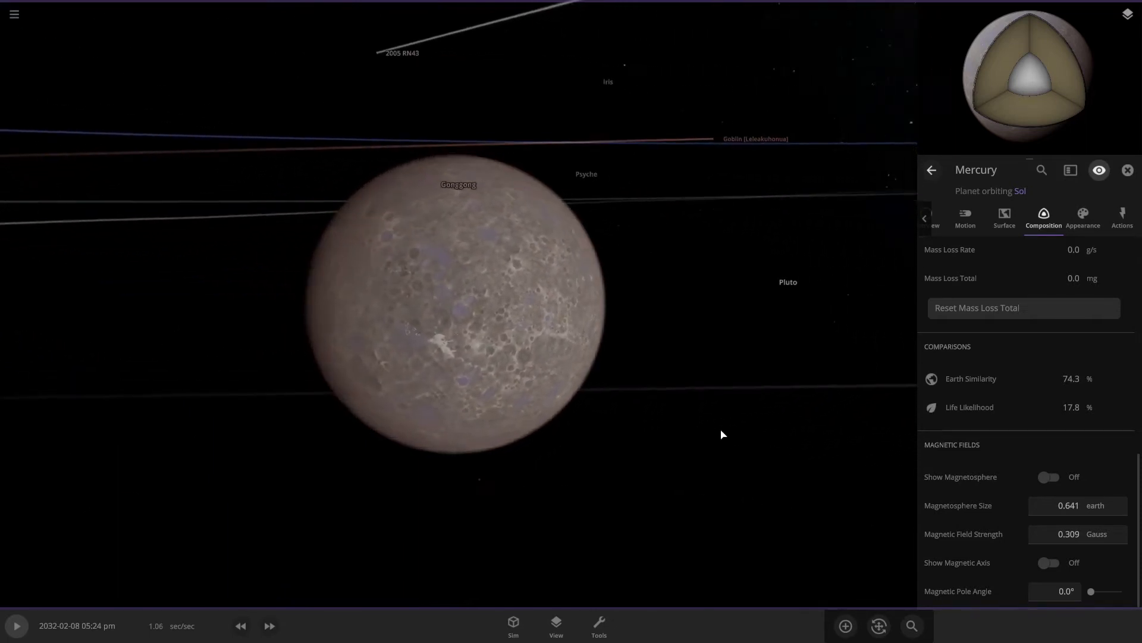
# Return to the inner solar system, focus on Venus and bring the planet into close view.
pyautogui.scroll(-10, 503, 377)
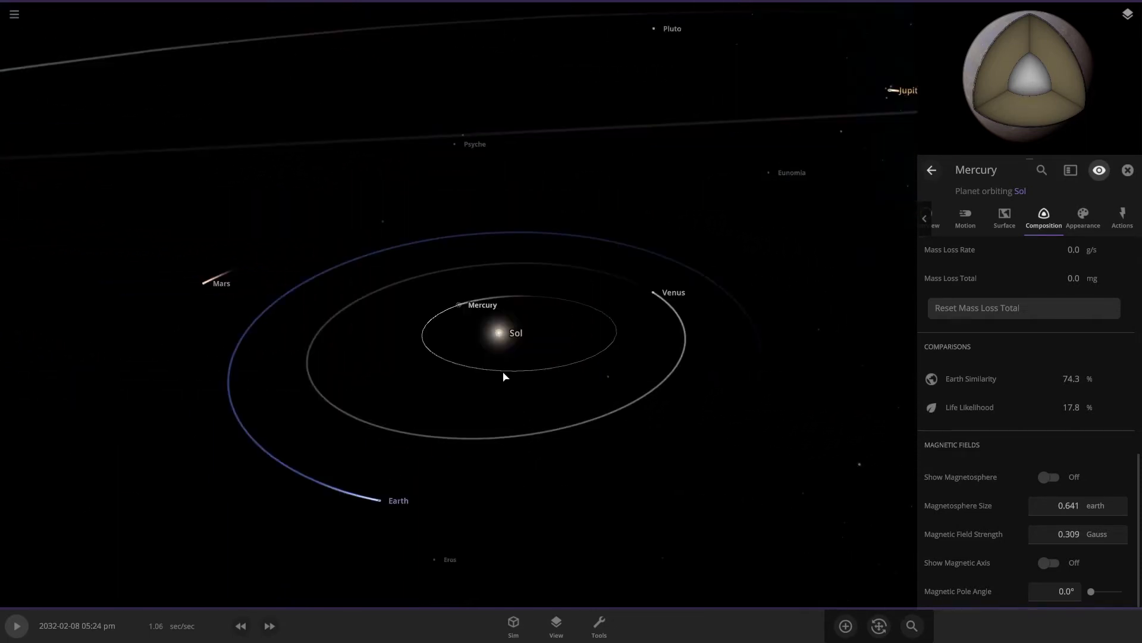
pyautogui.doubleClick(651, 297)
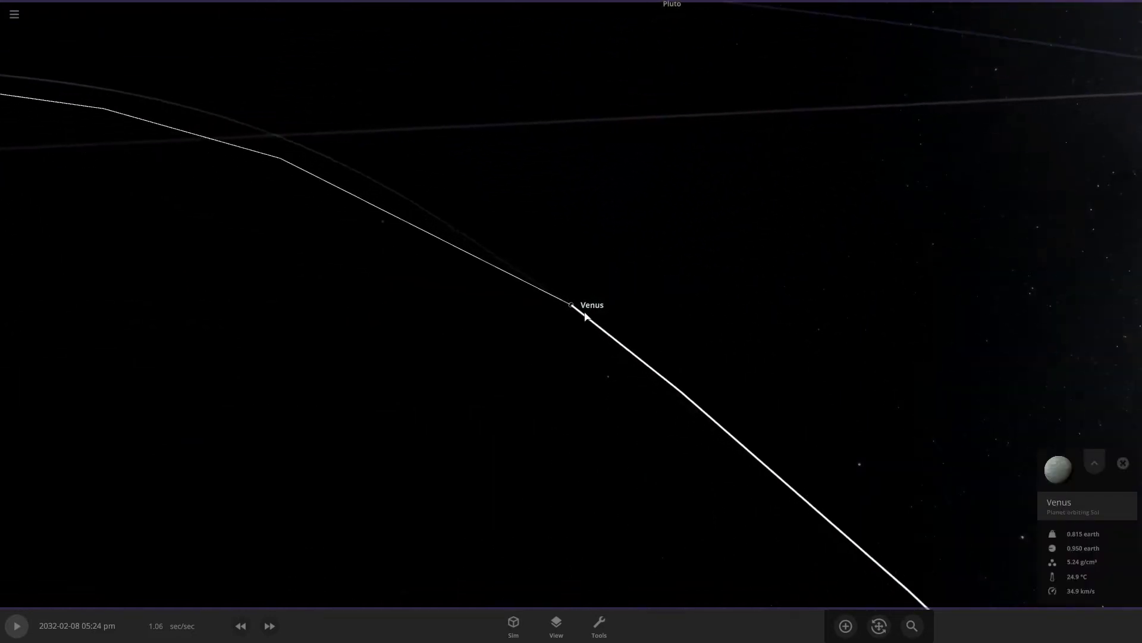
pyautogui.moveTo(668, 385); pyautogui.dragTo(913, 337)
pyautogui.scroll(3, 696, 351)
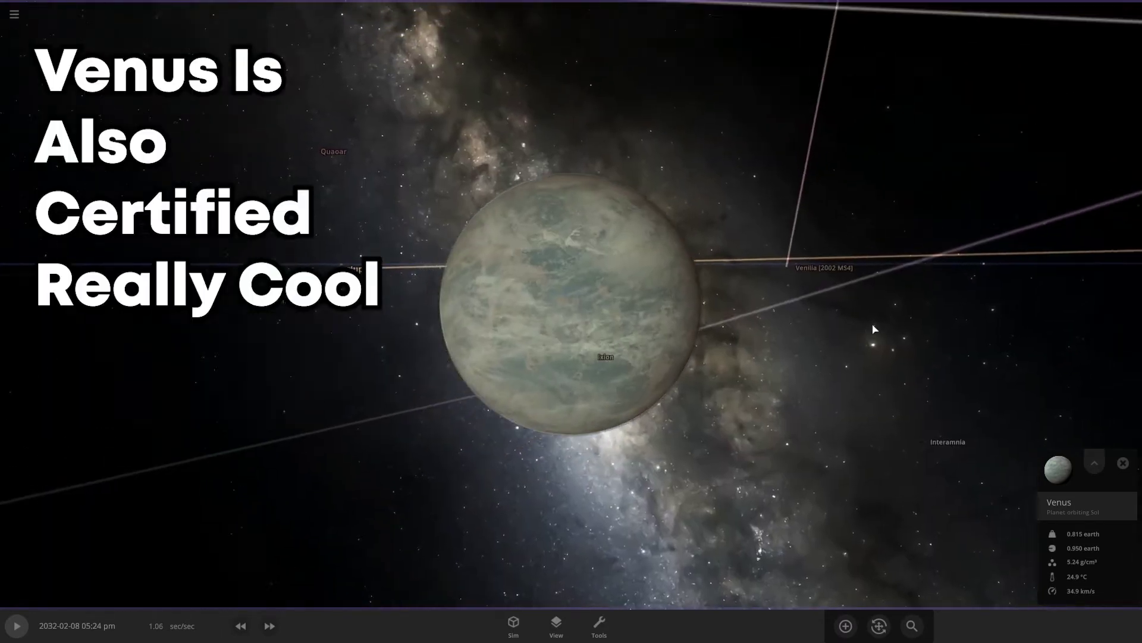
pyautogui.moveTo(871, 328); pyautogui.dragTo(913, 337)
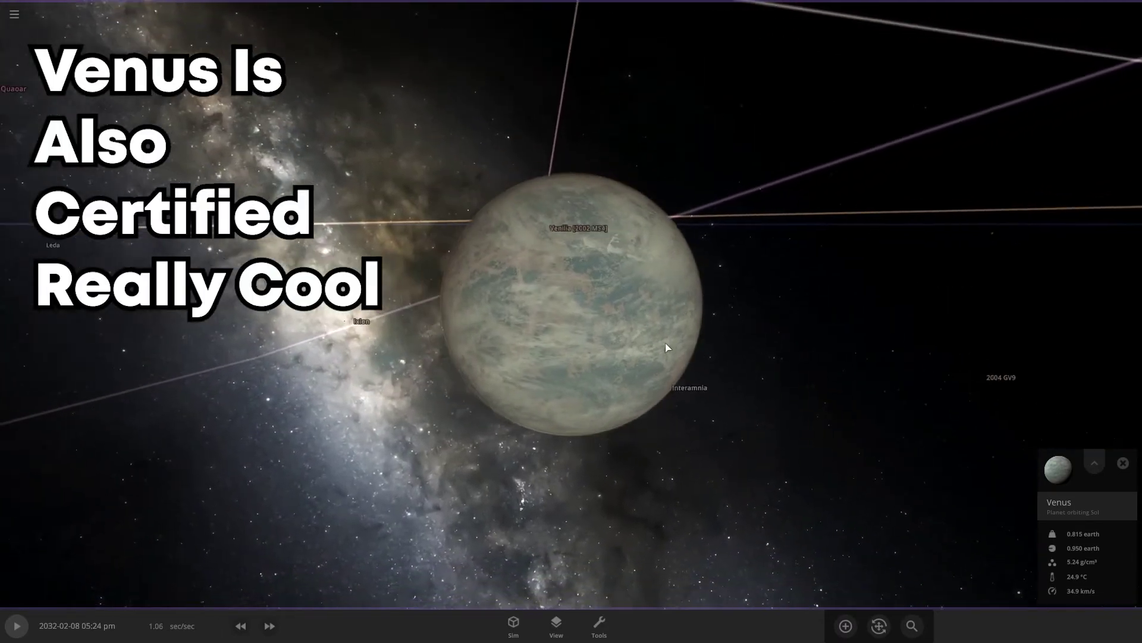
pyautogui.scroll(3, 696, 351)
pyautogui.scroll(3, 833, 439)
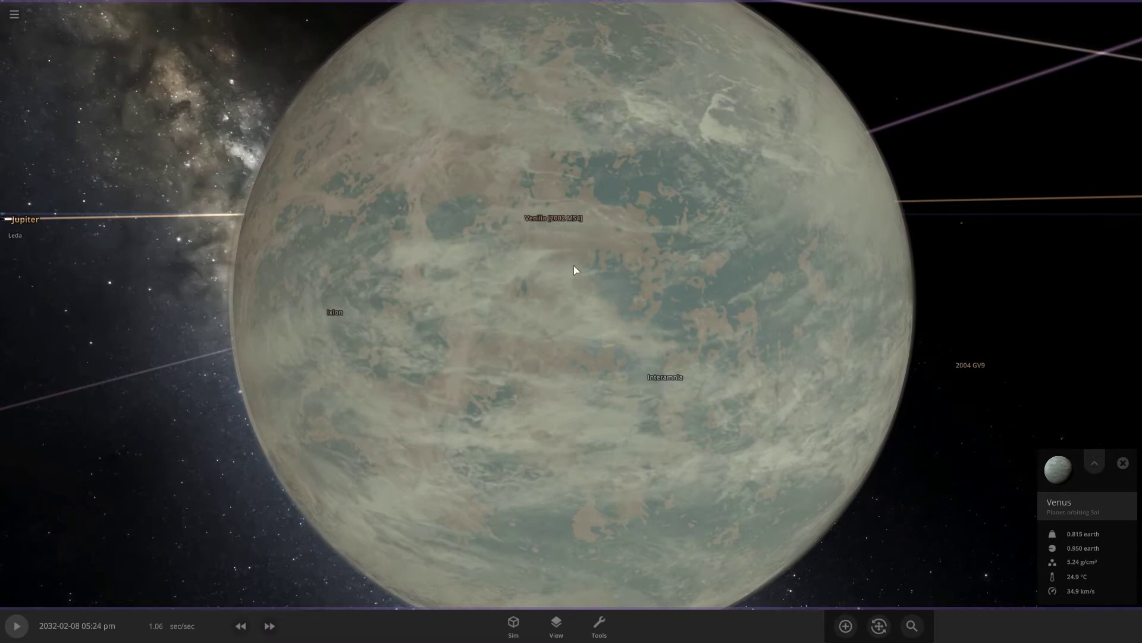
# Examine the clouds, land and water on Venus's sunlit side from several angles.
pyautogui.moveTo(574, 265); pyautogui.dragTo(720, 479)
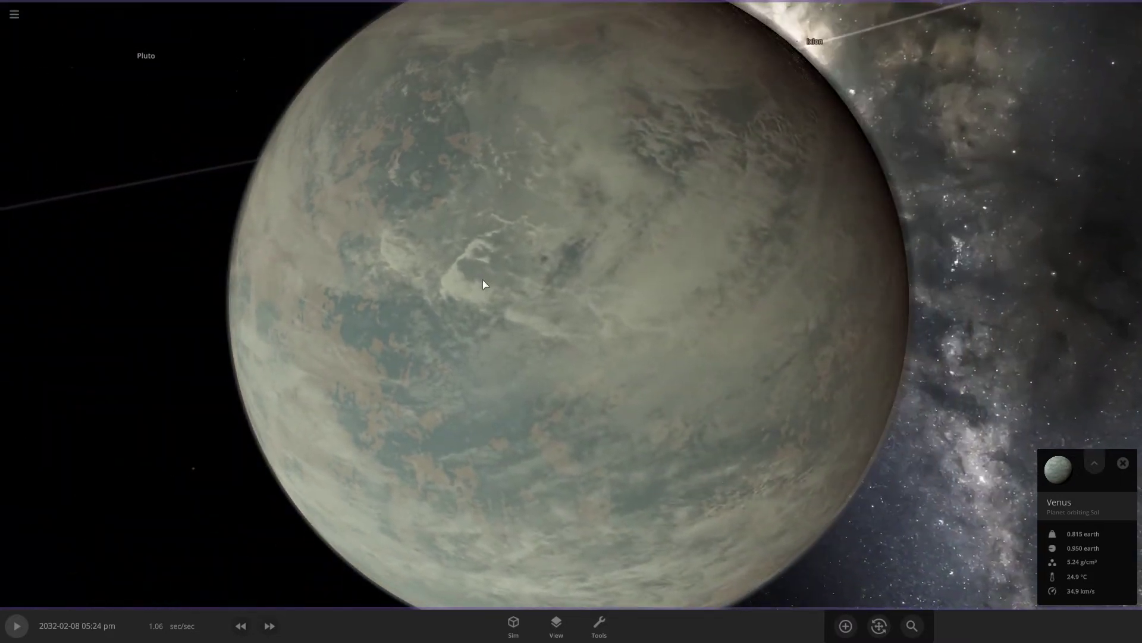
pyautogui.moveTo(541, 364); pyautogui.dragTo(727, 359)
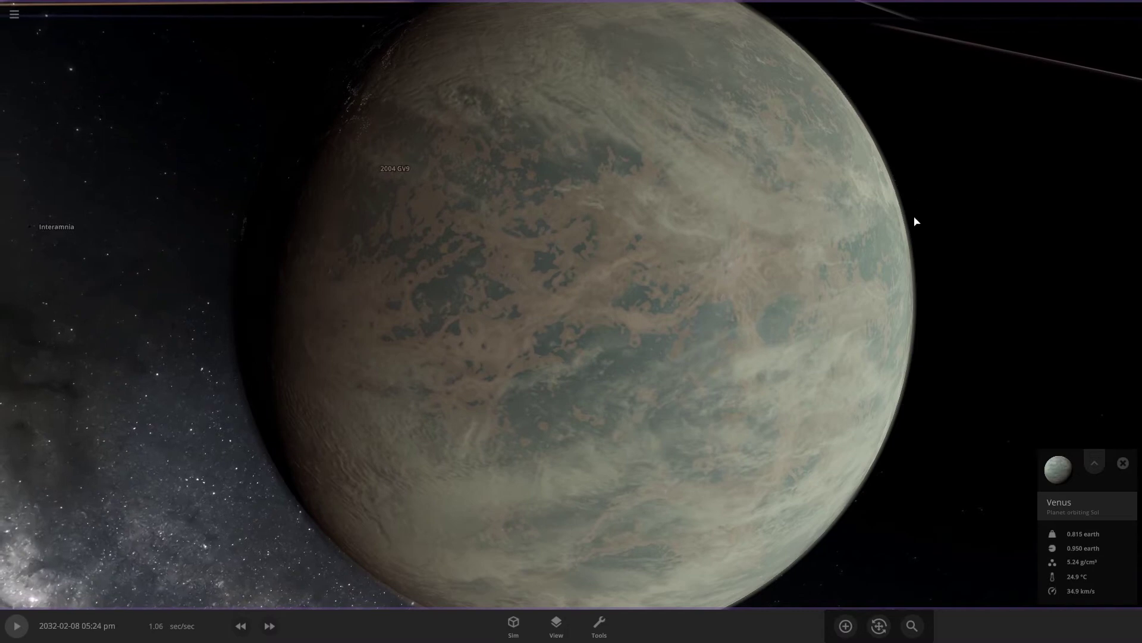
pyautogui.scroll(-3, 742, 449)
pyautogui.moveTo(757, 349); pyautogui.dragTo(613, 301)
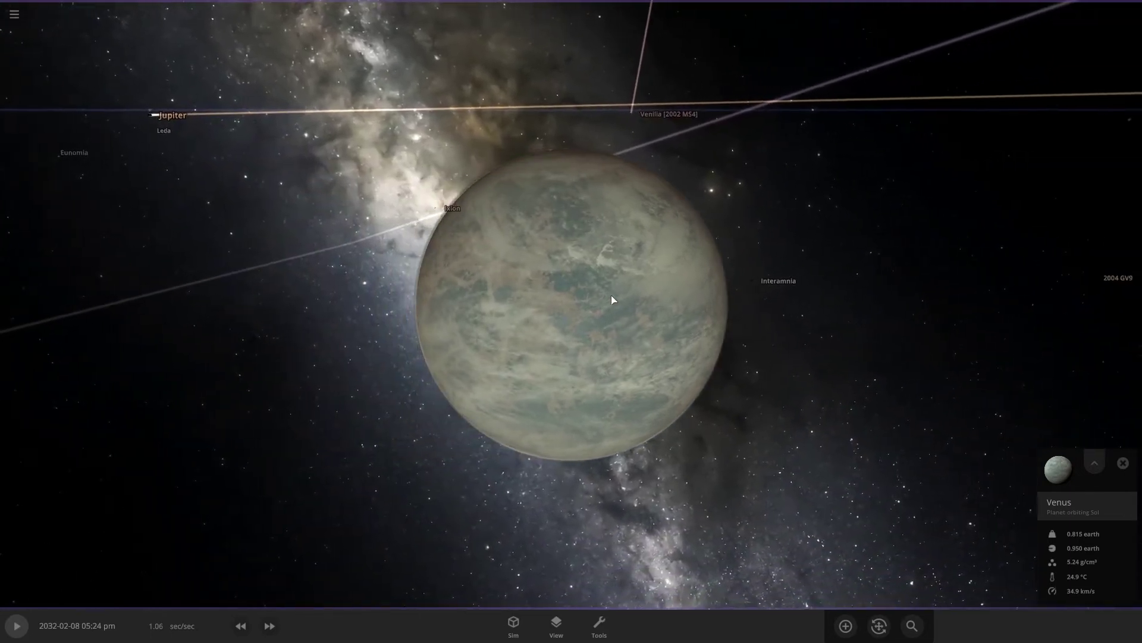
pyautogui.scroll(5, 602, 352)
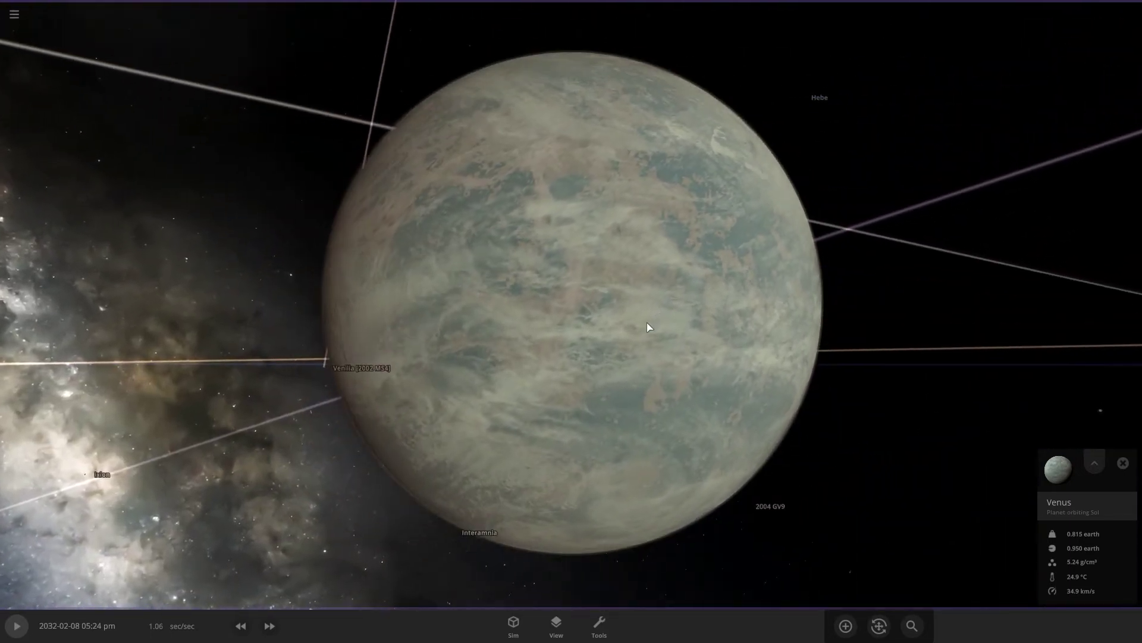
# Inspect the lights across Venus's dark night side from close range.
pyautogui.moveTo(655, 329); pyautogui.dragTo(698, 365)
pyautogui.scroll(3, 783, 263)
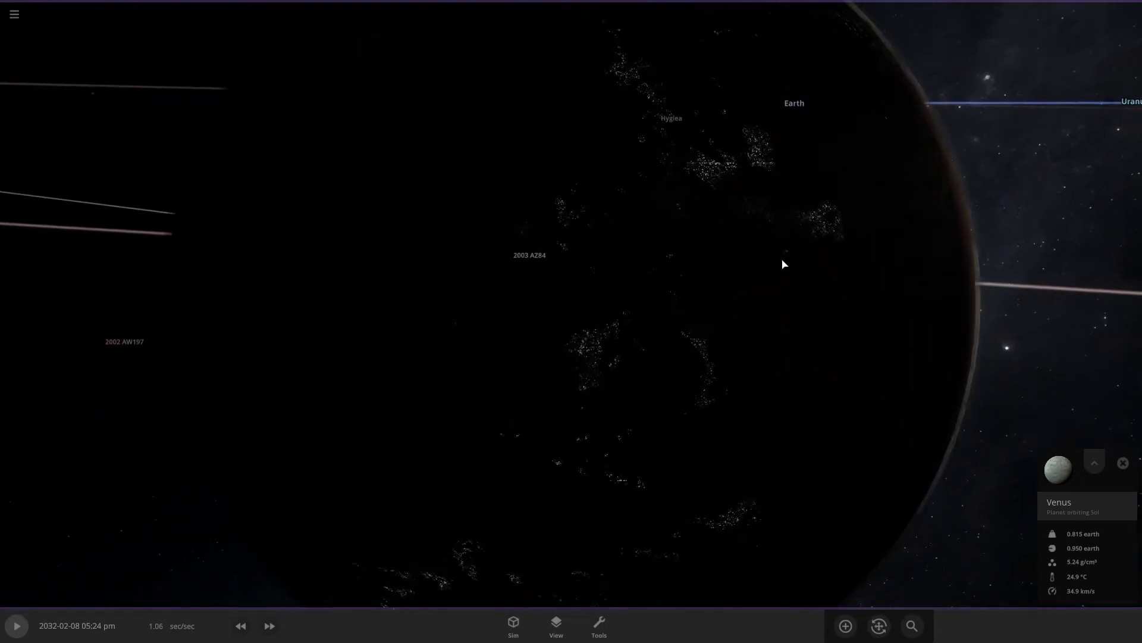
pyautogui.moveTo(785, 309); pyautogui.dragTo(798, 331)
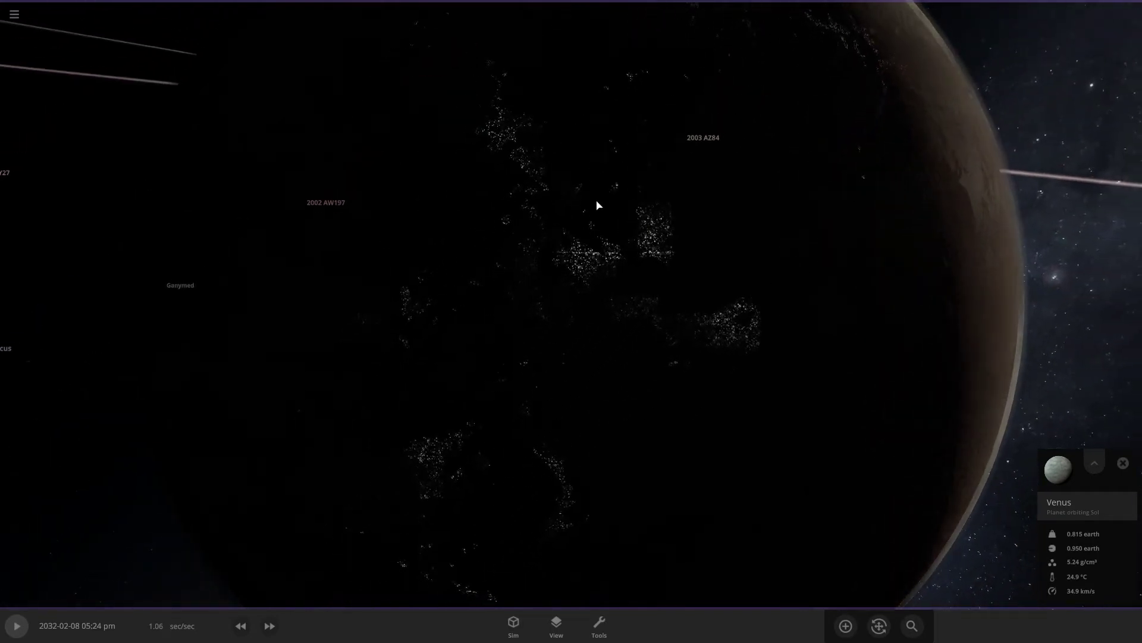
pyautogui.moveTo(654, 376); pyautogui.dragTo(655, 211)
pyautogui.moveTo(536, 286); pyautogui.dragTo(467, 264)
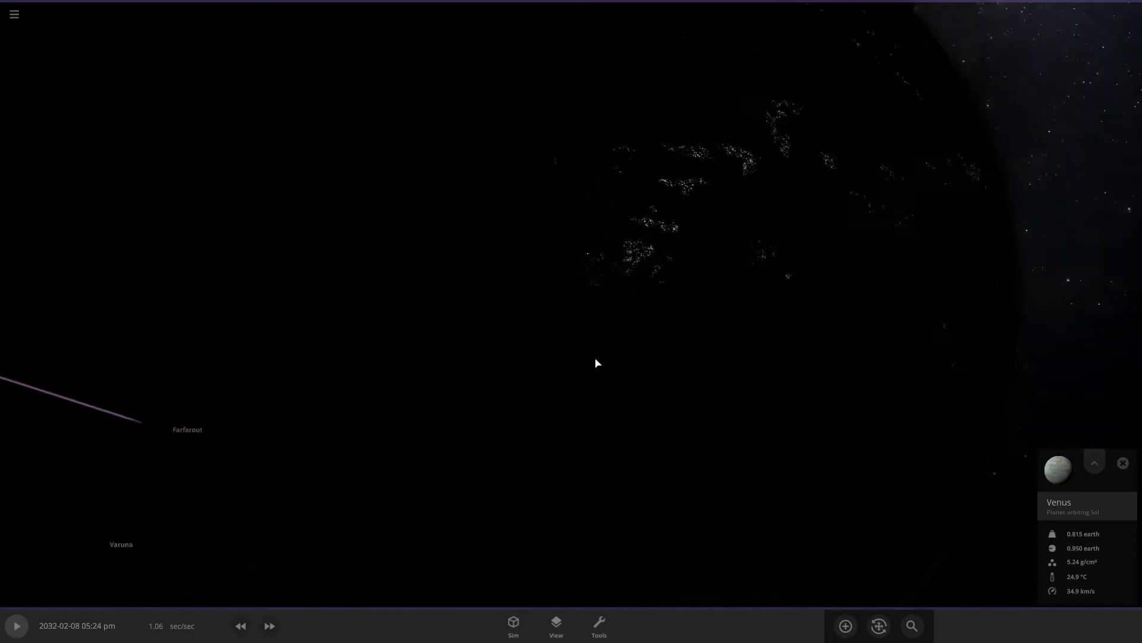
pyautogui.moveTo(597, 362); pyautogui.dragTo(808, 387)
# Open Venus's overview properties, show its average temperature in °F and view the planet from other sides.
pyautogui.scroll(-5, 548, 339)
pyautogui.click(528, 365)
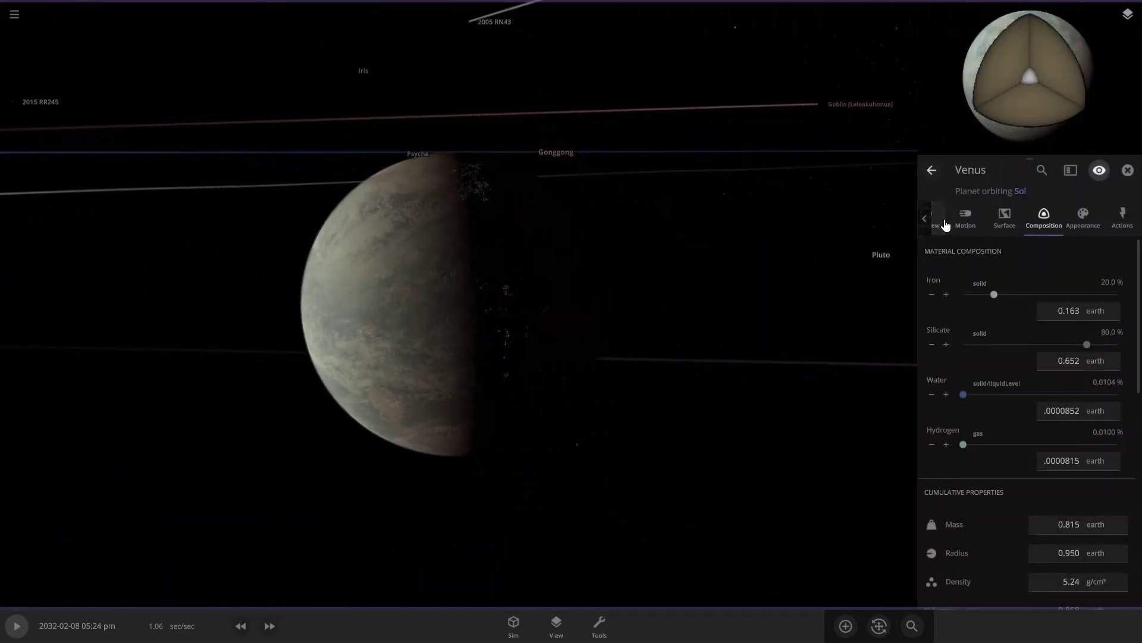
pyautogui.click(945, 222)
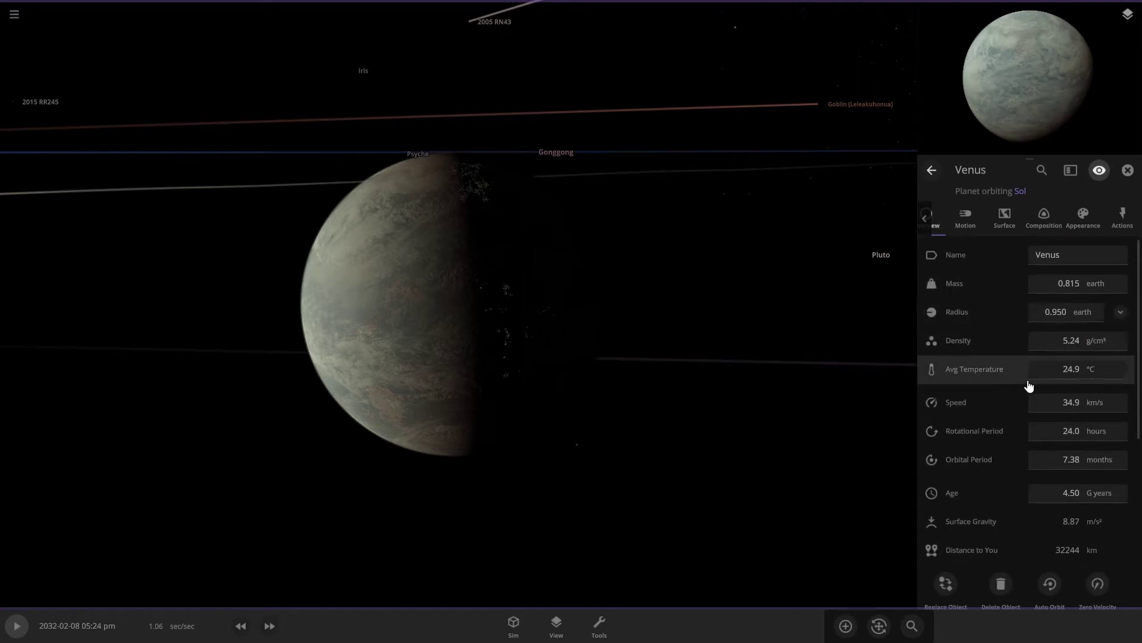
pyautogui.click(1123, 377)
pyautogui.moveTo(904, 494); pyautogui.dragTo(623, 499)
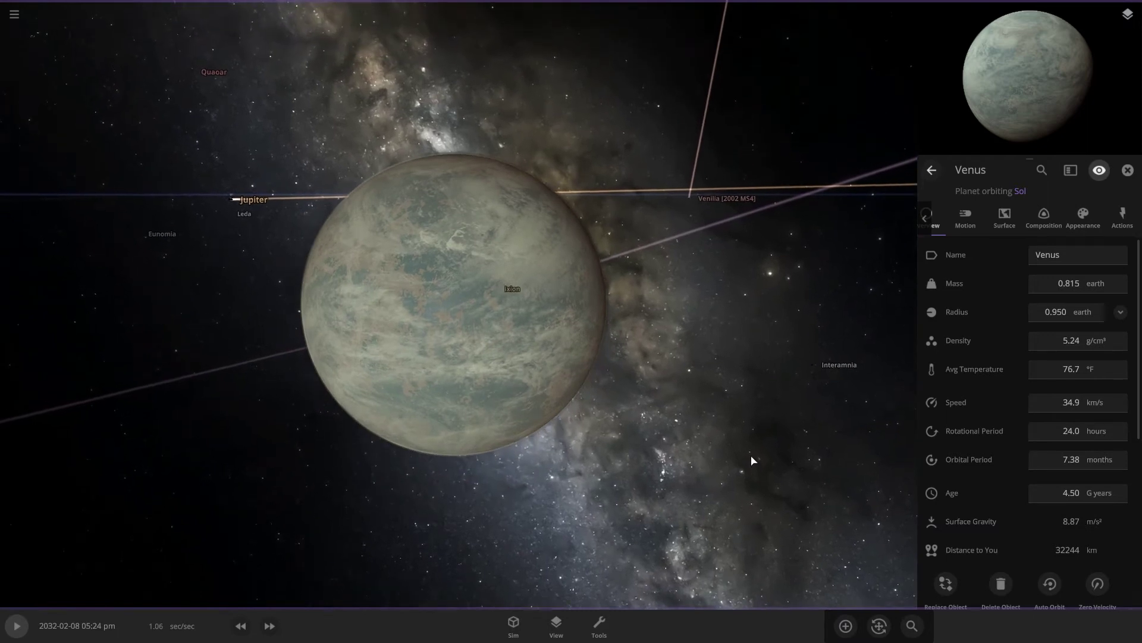
pyautogui.moveTo(751, 456); pyautogui.dragTo(624, 417)
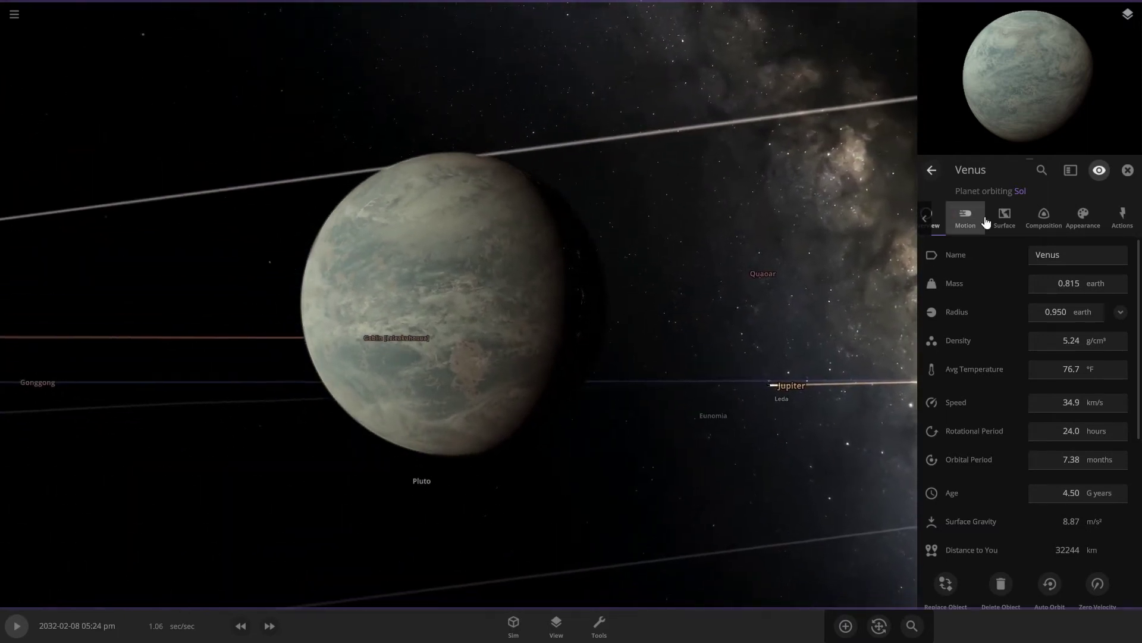
# Open Venus's surface data, check temperatures across its surface map and view the planet from several sides.
pyautogui.click(1001, 229)
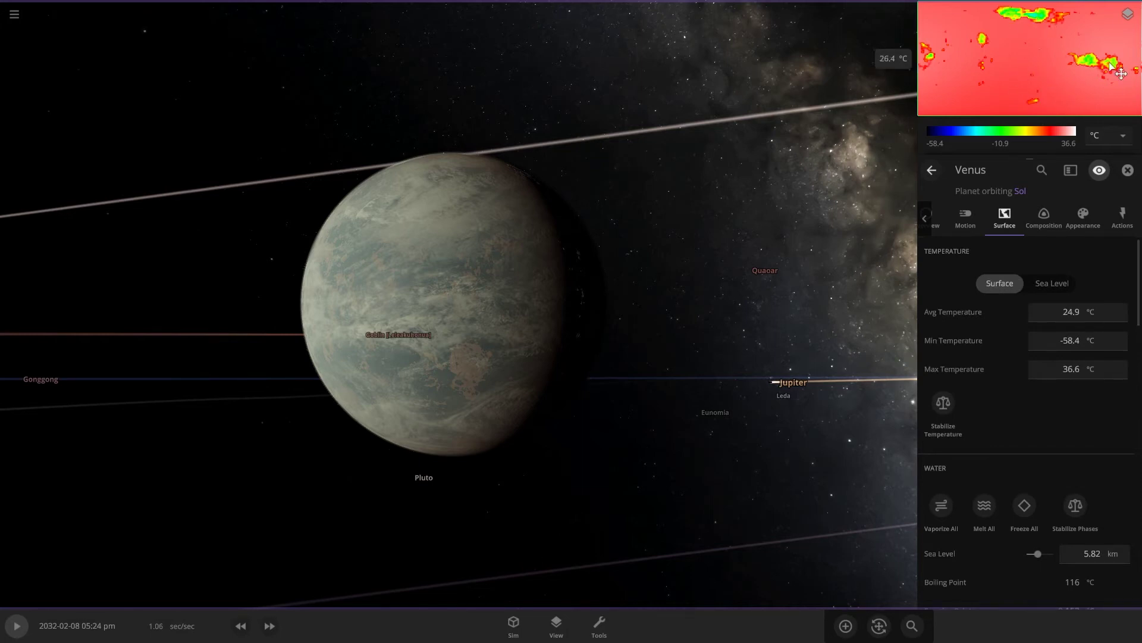
pyautogui.moveTo(696, 393); pyautogui.dragTo(798, 456)
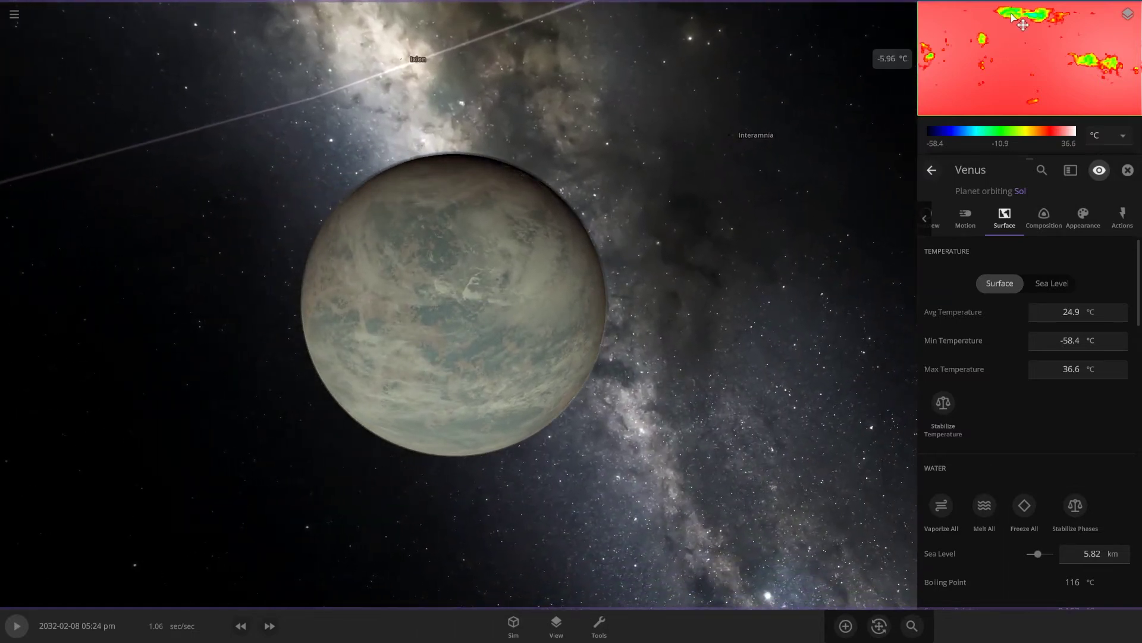
pyautogui.moveTo(689, 279); pyautogui.dragTo(688, 351)
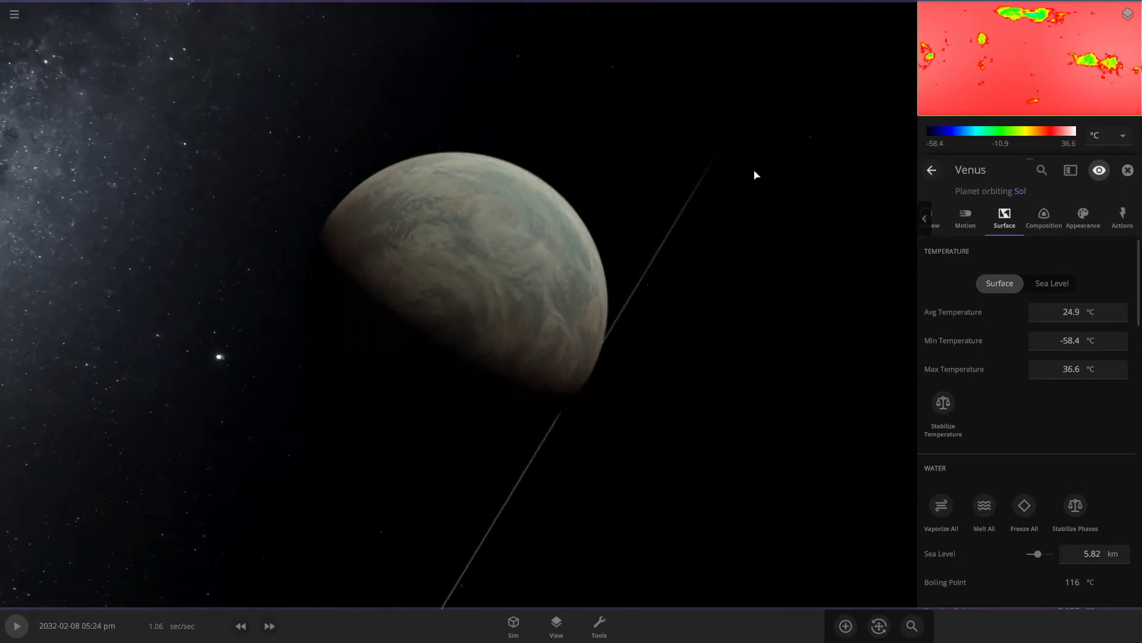
pyautogui.moveTo(736, 191); pyautogui.dragTo(640, 484)
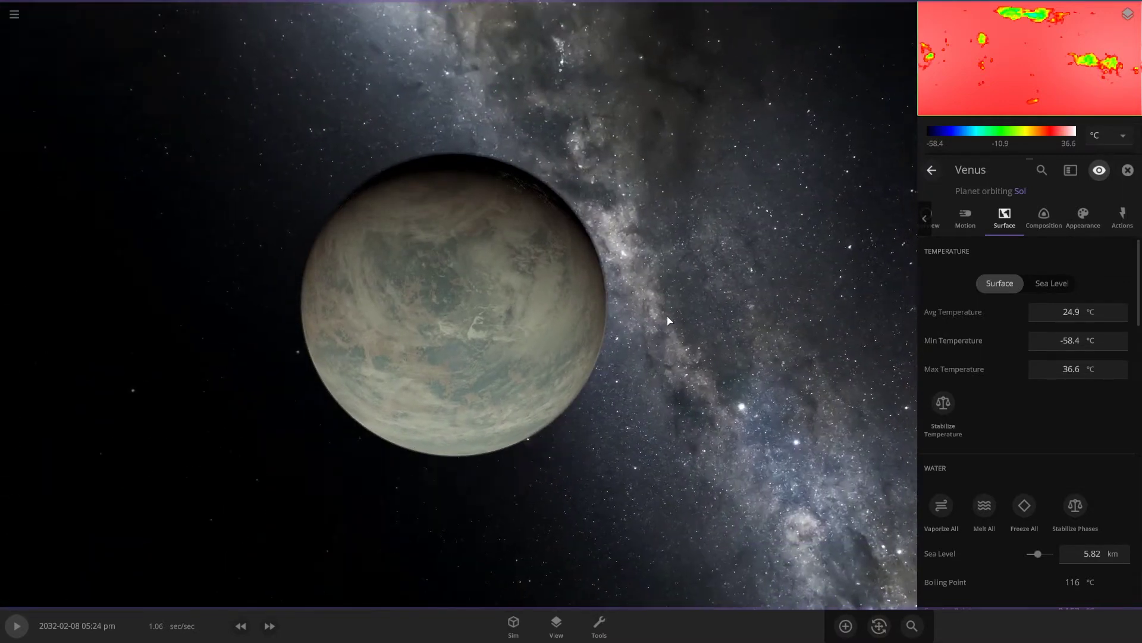
pyautogui.moveTo(668, 322); pyautogui.dragTo(672, 286)
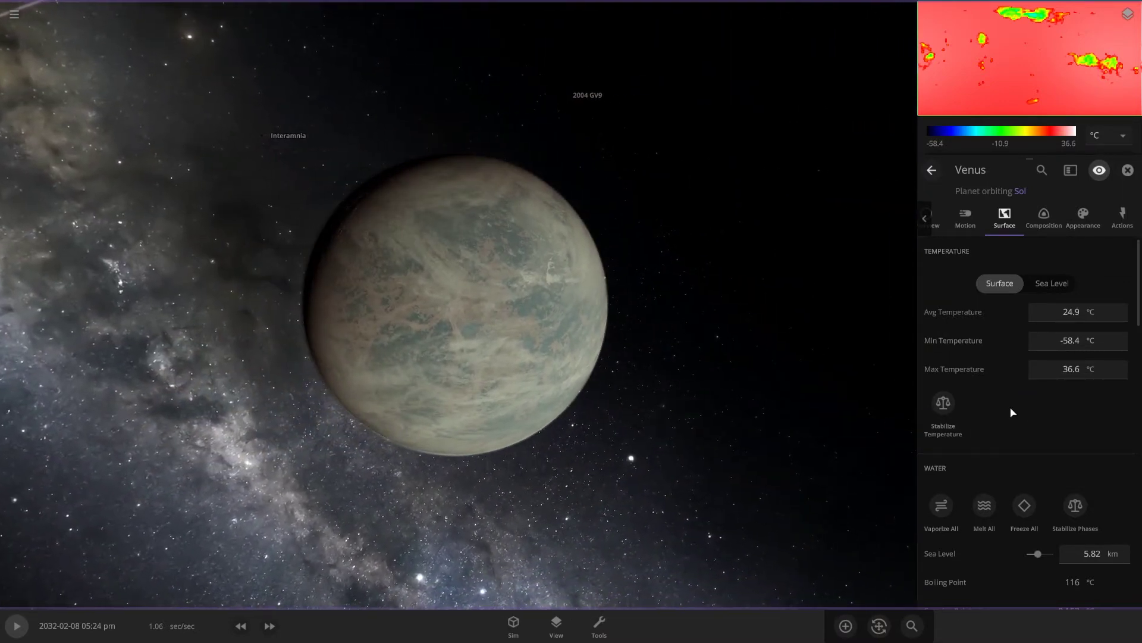
# Read through the rest of Venus's surface properties, including the selected grid cell and advanced simulation values.
pyautogui.scroll(-8, 988, 414)
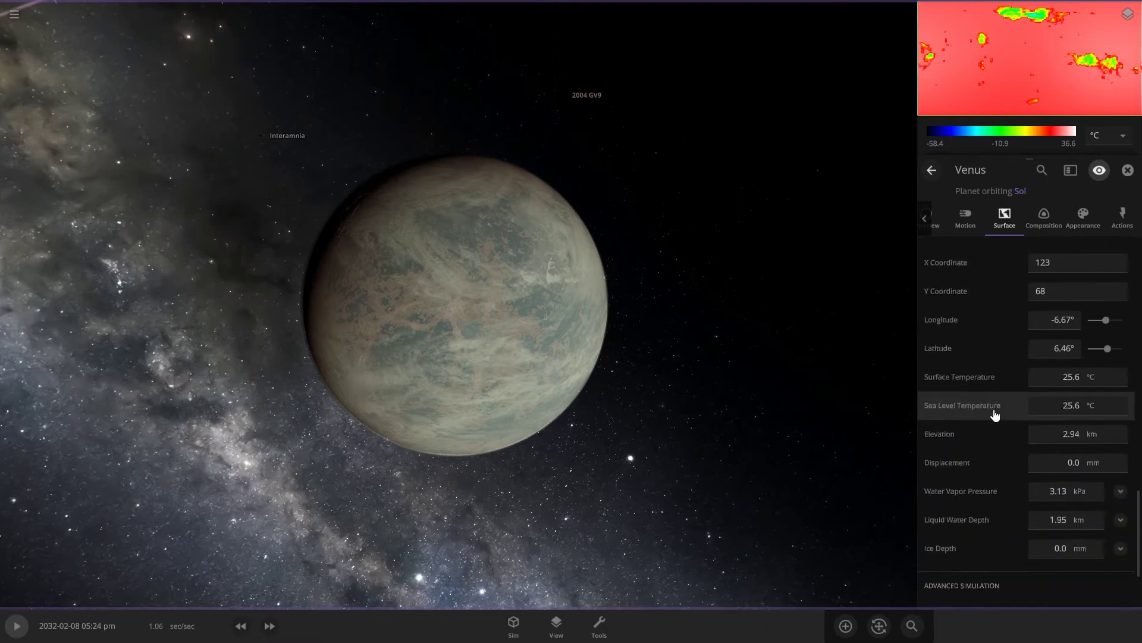
pyautogui.scroll(3, 995, 415)
pyautogui.scroll(-6, 1035, 333)
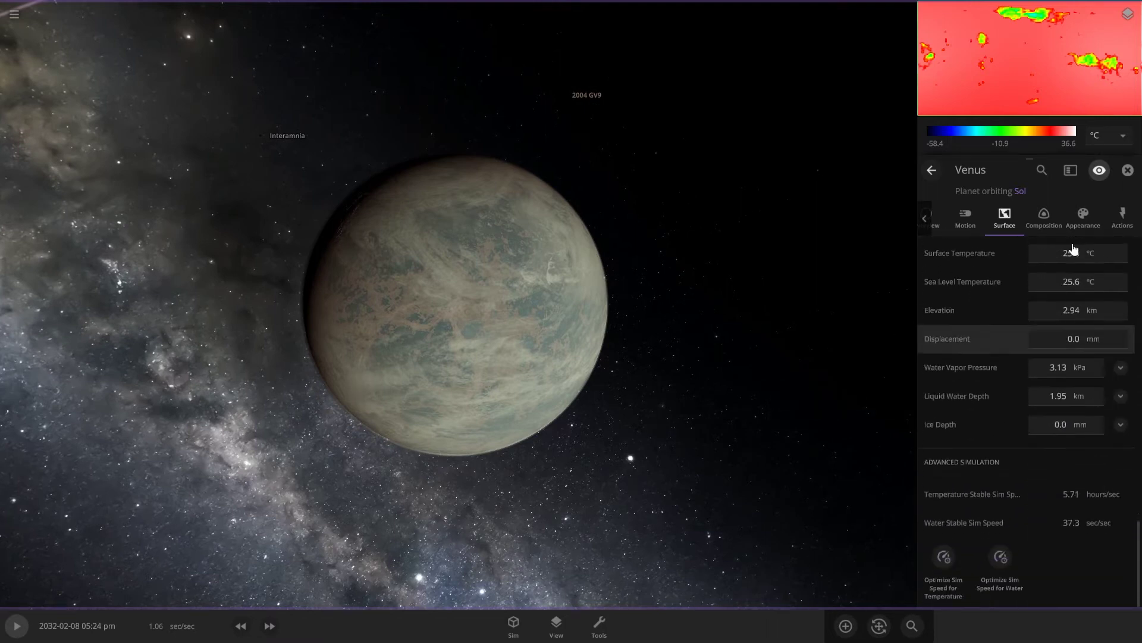
# Open Venus's composition data, check its Earth Similarity and Life Likelihood, and take another look around the planet.
pyautogui.click(1043, 215)
pyautogui.scroll(-10, 1002, 456)
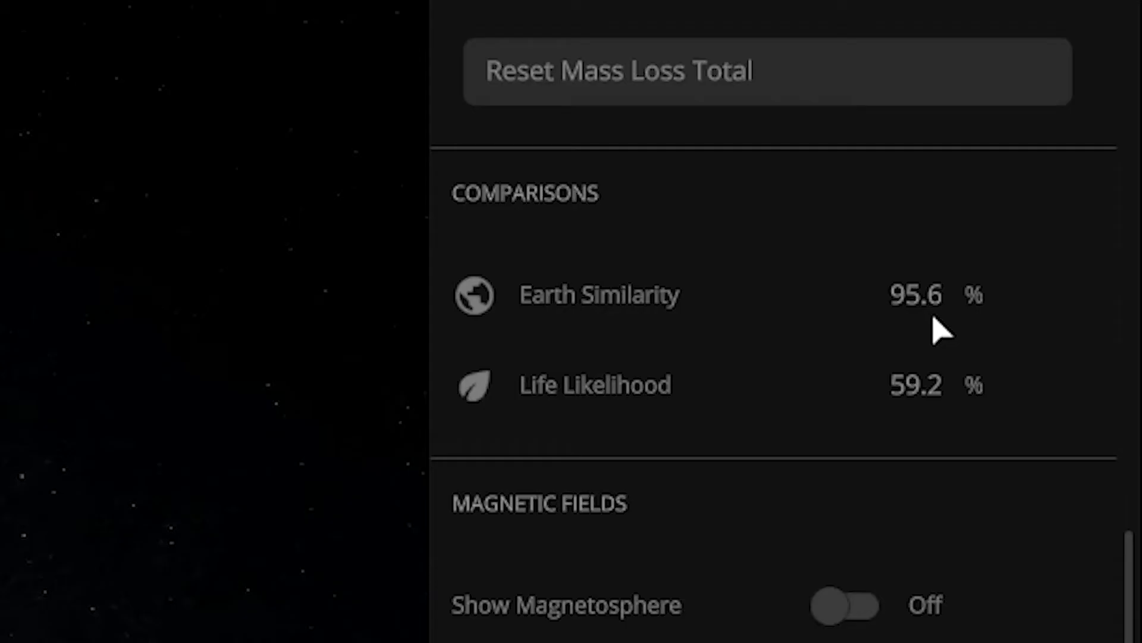
pyautogui.moveTo(1078, 389)
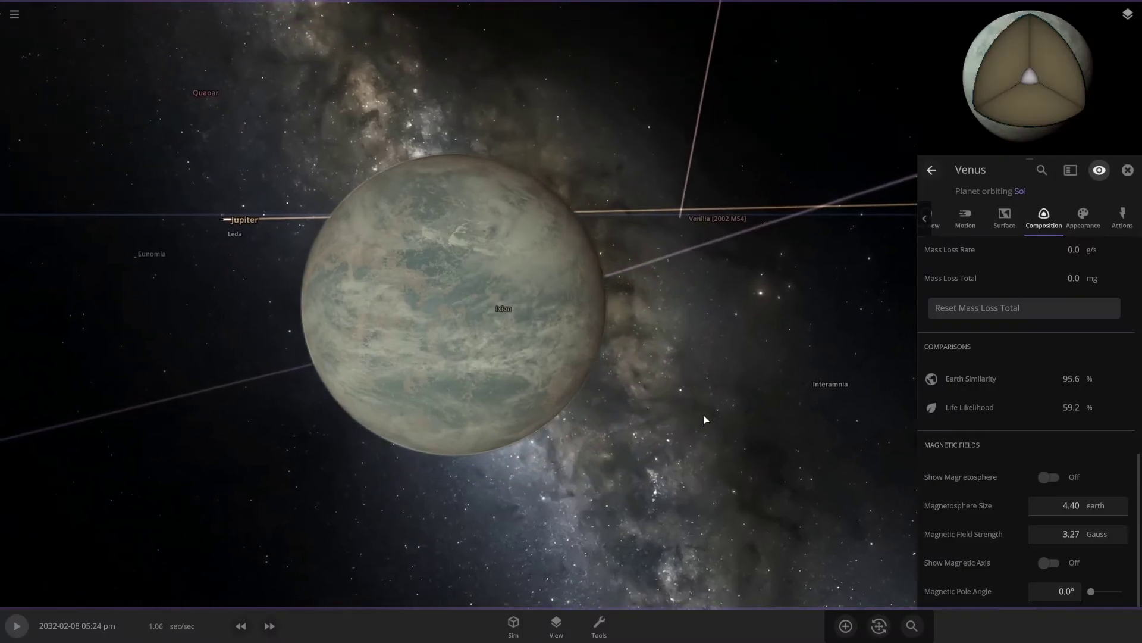
pyautogui.scroll(3, 704, 418)
pyautogui.moveTo(597, 403); pyautogui.dragTo(667, 449)
# Leave Venus, focus on Earth and examine its oceans, continents and clouds from close range.
pyautogui.scroll(-5, 667, 449)
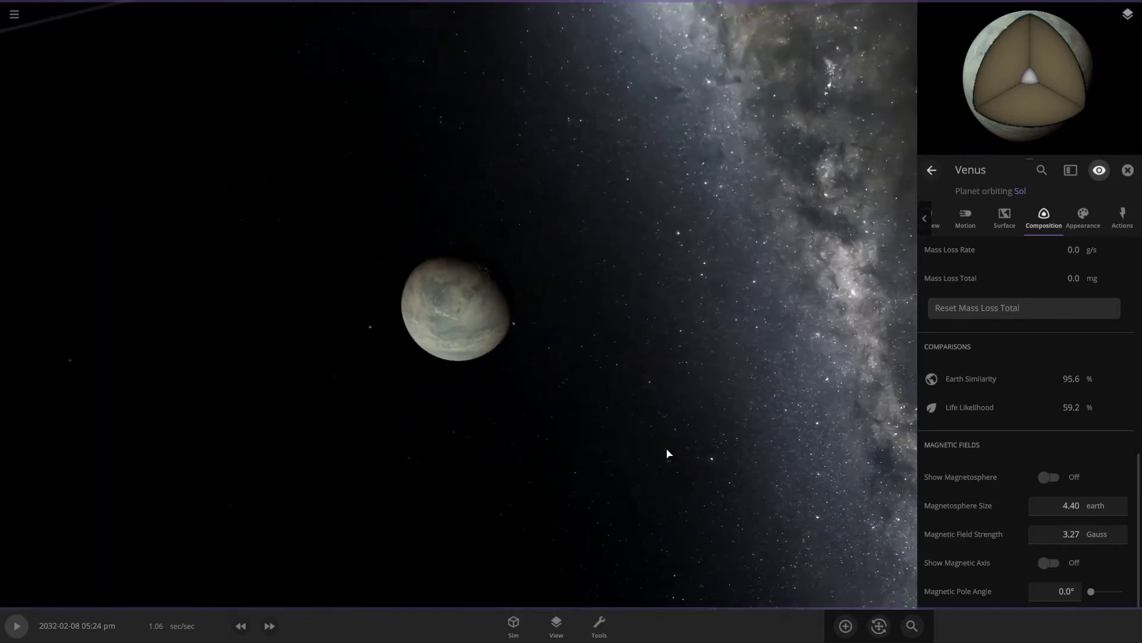
pyautogui.scroll(-5, 668, 453)
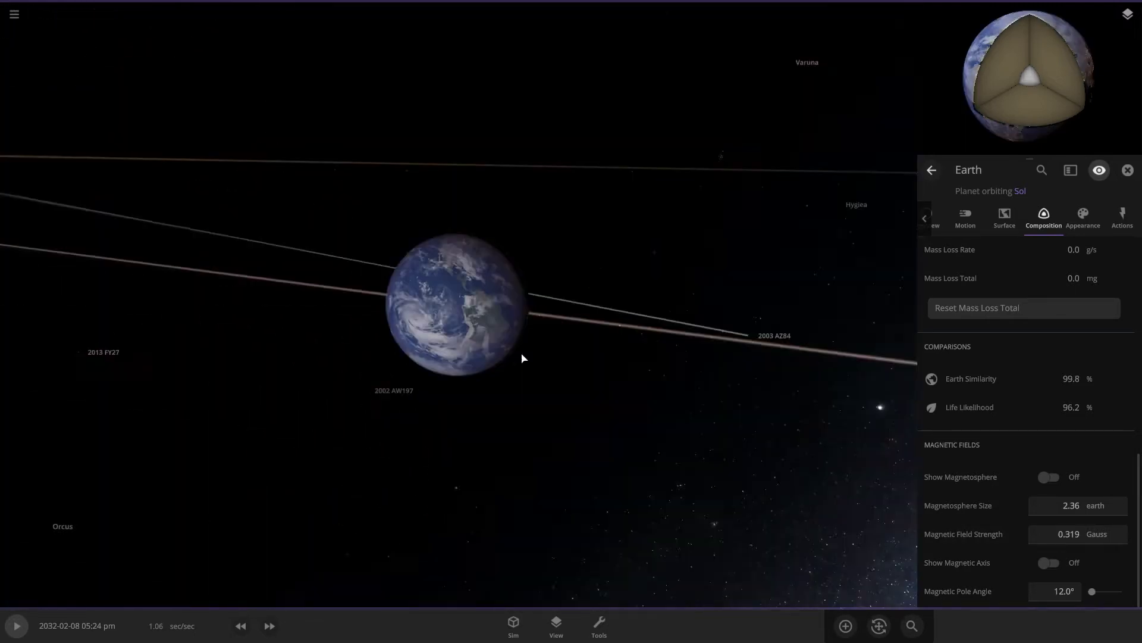
pyautogui.scroll(5, 523, 357)
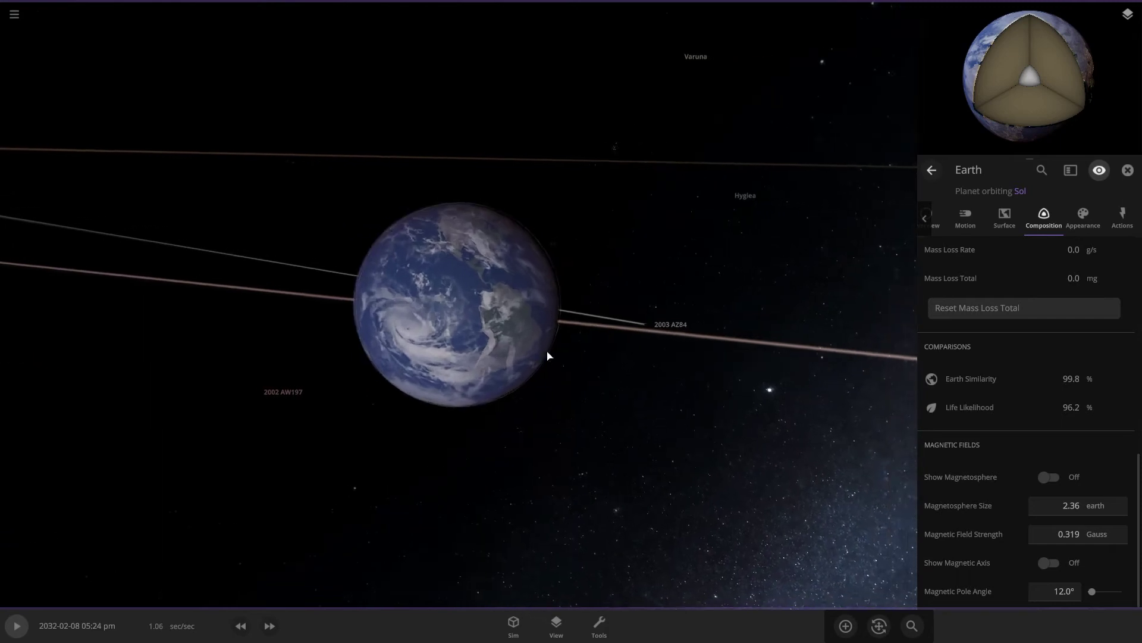
pyautogui.moveTo(727, 346); pyautogui.dragTo(740, 332)
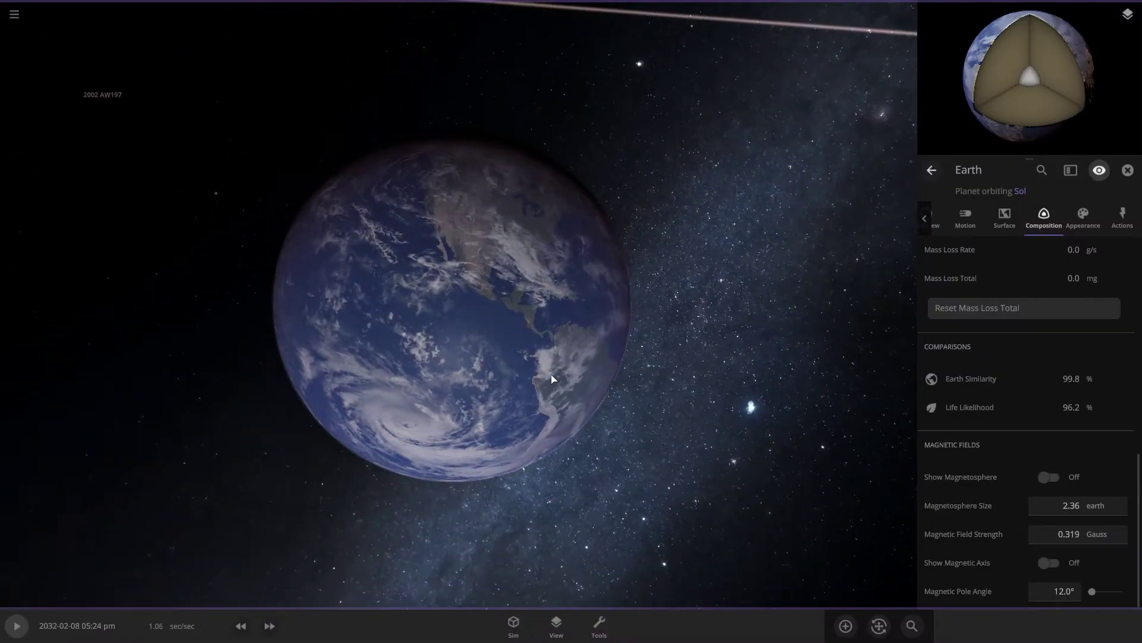
pyautogui.moveTo(598, 285); pyautogui.dragTo(563, 291)
pyautogui.moveTo(454, 130); pyautogui.dragTo(619, 317)
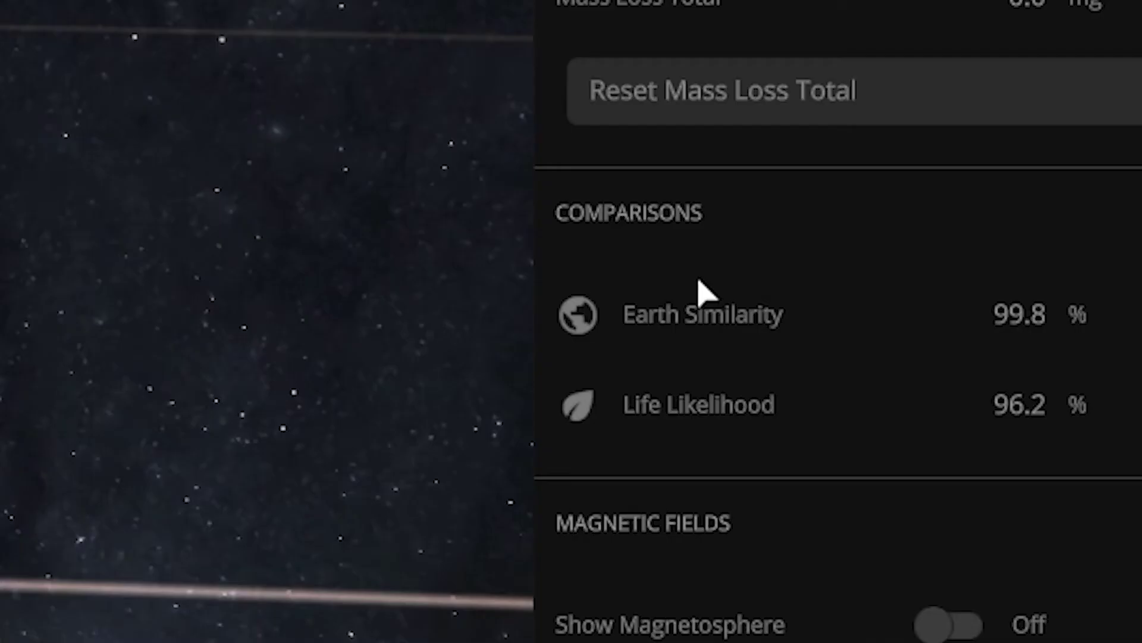
# Check Earth's similarity and life likelihood ratings and open its surface temperature map.
pyautogui.moveTo(1024, 411)
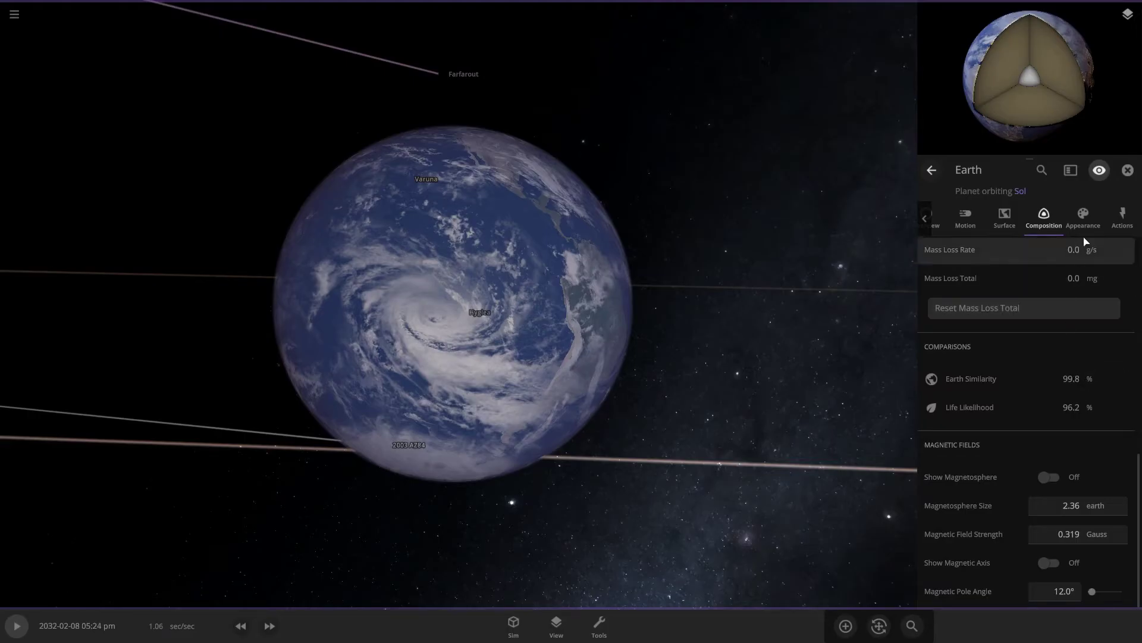
pyautogui.click(1003, 222)
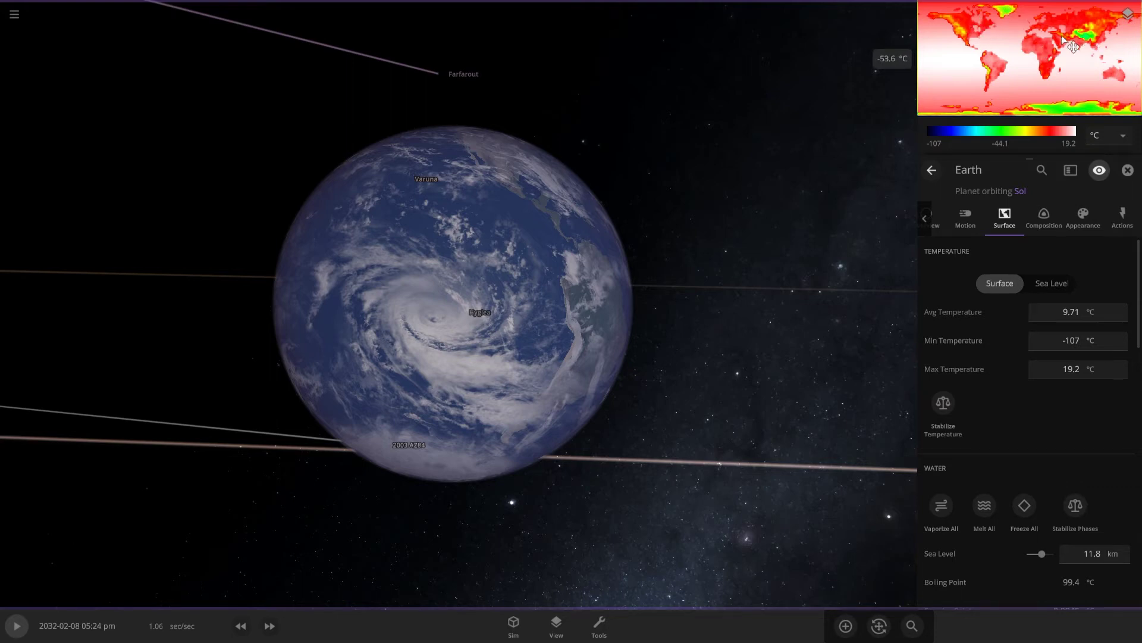
pyautogui.moveTo(643, 424); pyautogui.dragTo(397, 373)
# Pull back from Earth to find its moon Luna, focus on it and bring it into close view.
pyautogui.scroll(-5, 551, 304)
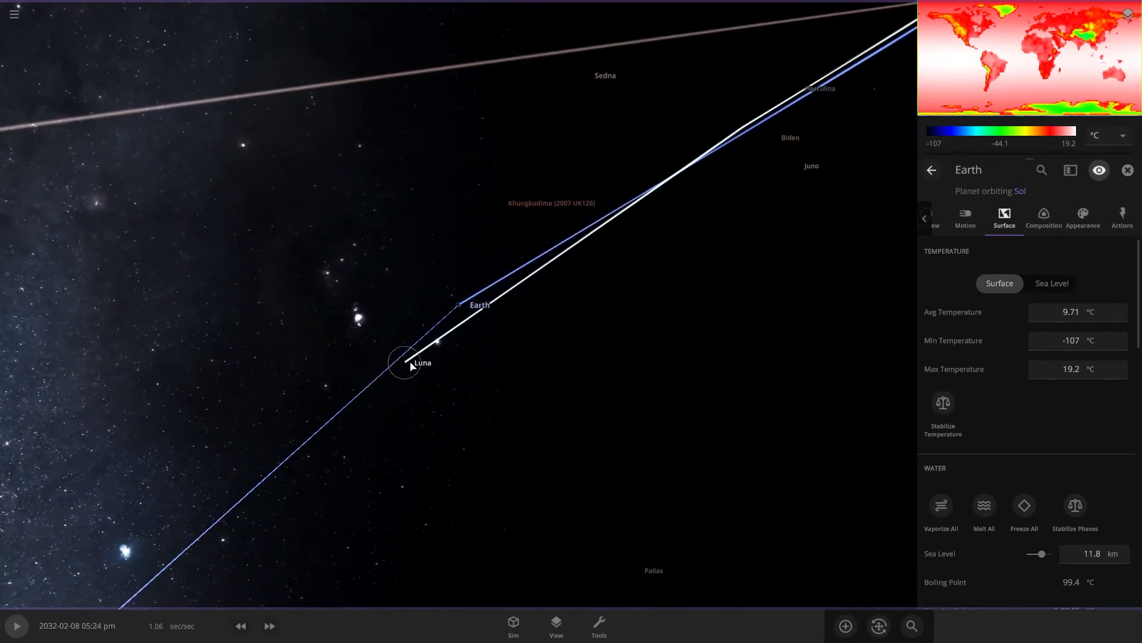
pyautogui.moveTo(528, 386); pyautogui.dragTo(489, 339)
pyautogui.doubleClick(488, 335)
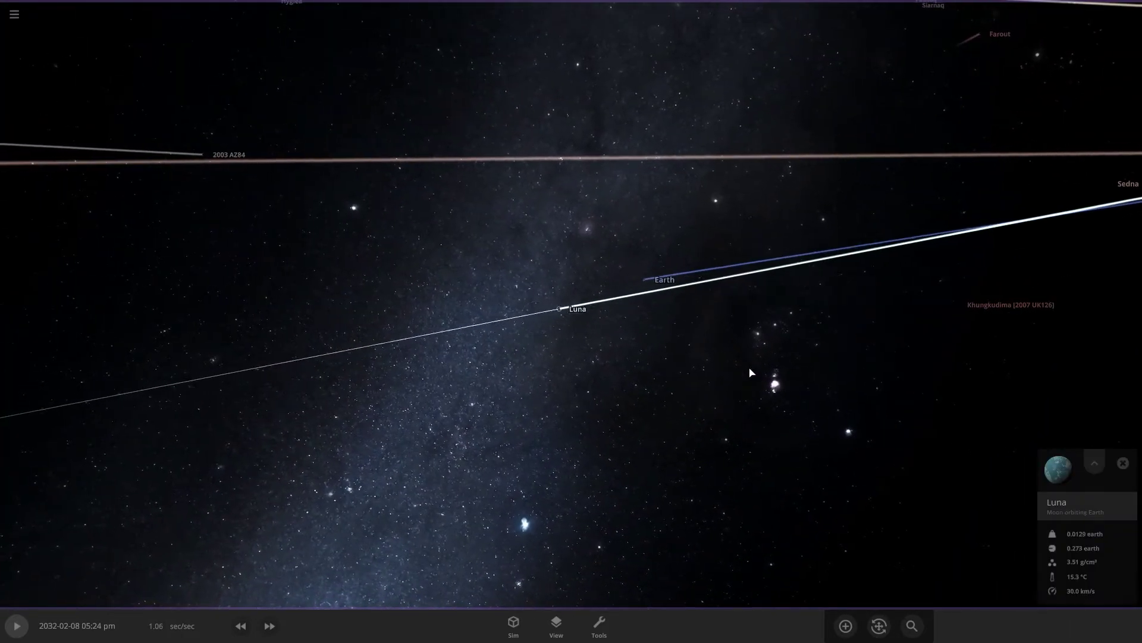
pyautogui.moveTo(749, 369); pyautogui.dragTo(607, 311)
pyautogui.scroll(3, 607, 311)
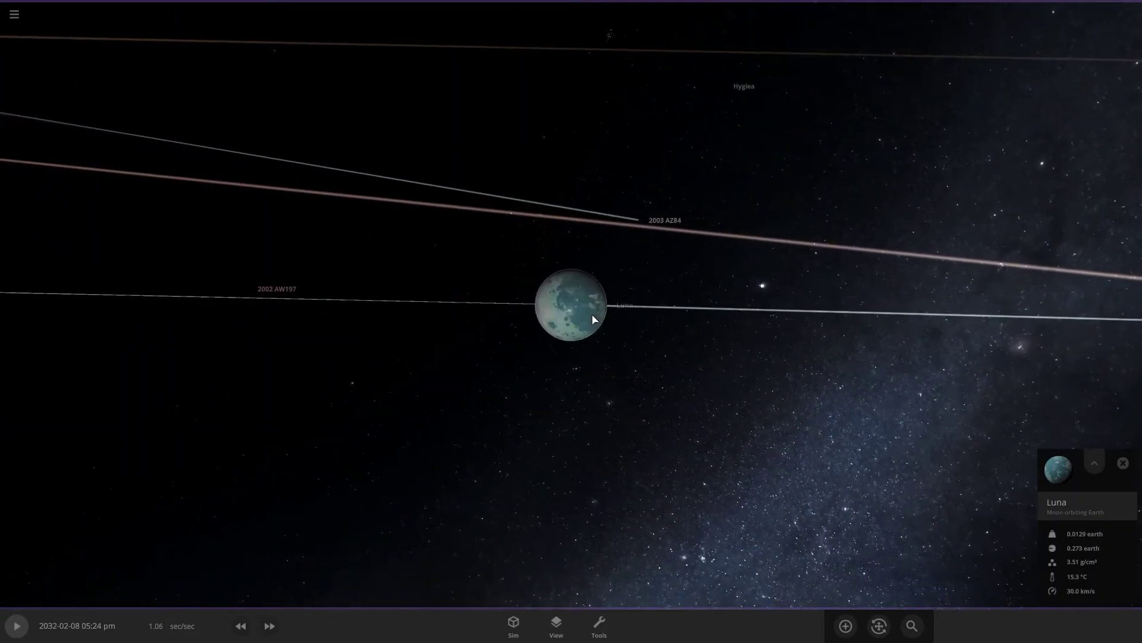
pyautogui.scroll(-2, 684, 393)
pyautogui.scroll(3, 696, 381)
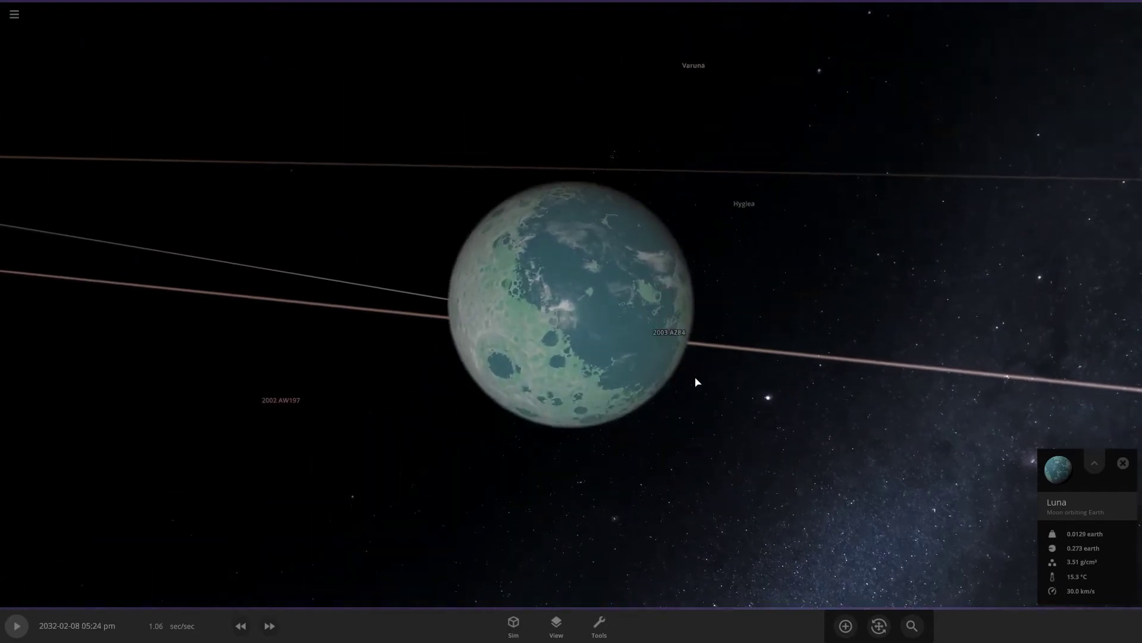
# Examine Luna's water, vegetation and craters on the sunlit side and the lights across its night side.
pyautogui.moveTo(780, 395)
pyautogui.mouseDown()
pyautogui.moveTo(843, 361)
pyautogui.moveTo(777, 282)
pyautogui.moveTo(875, 339)
pyautogui.moveTo(934, 403)
pyautogui.moveTo(744, 413)
pyautogui.moveTo(780, 383)
pyautogui.mouseUp()
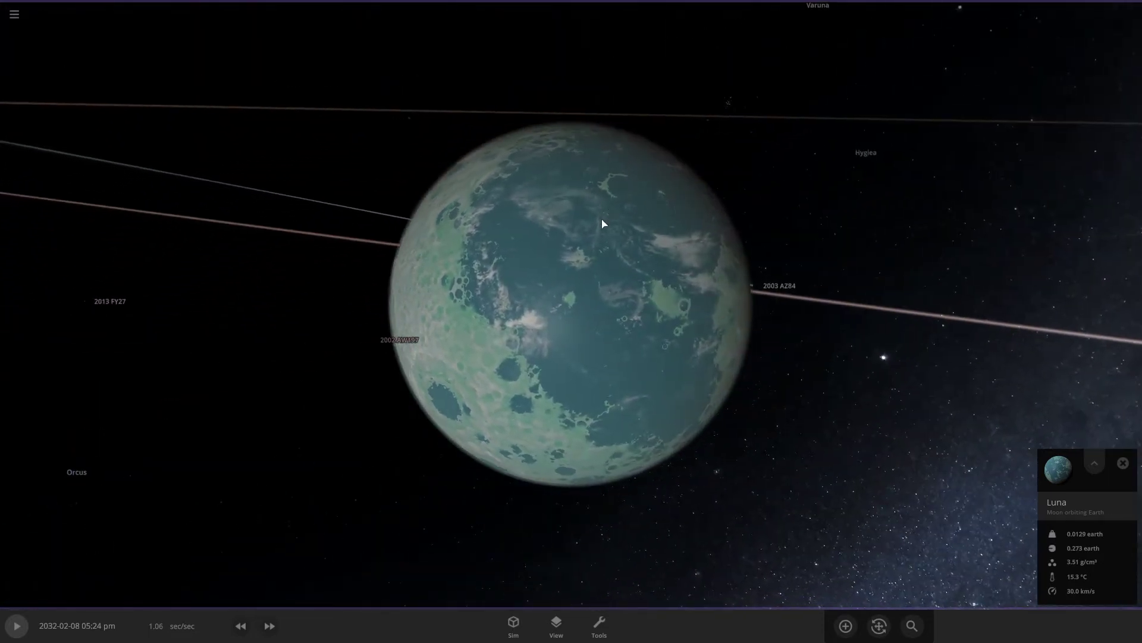
pyautogui.moveTo(602, 223); pyautogui.dragTo(747, 334)
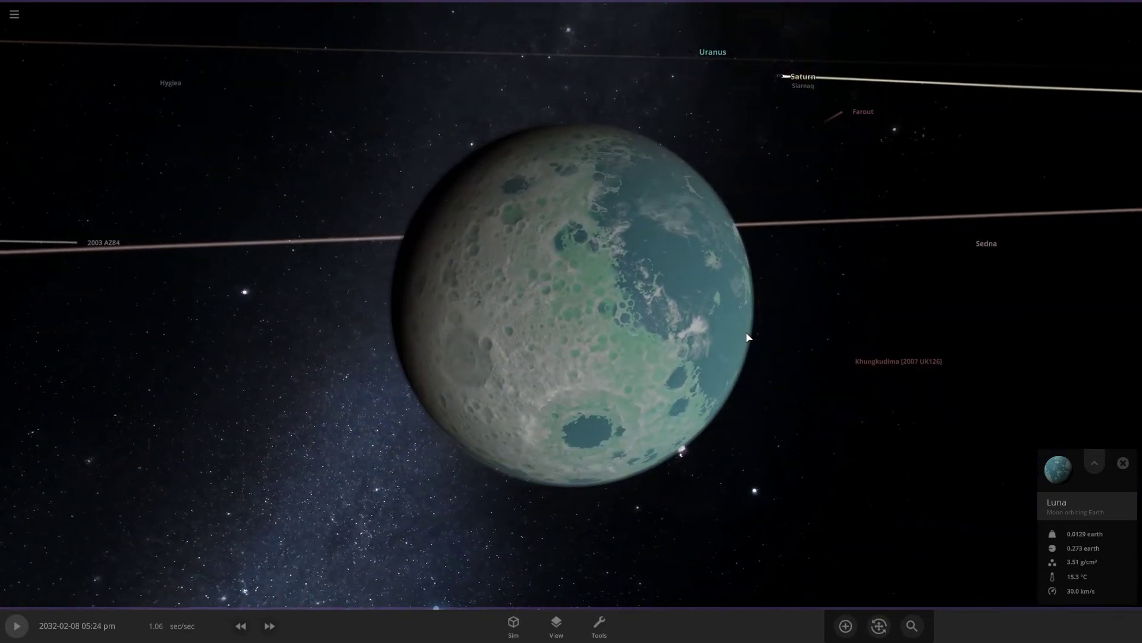
pyautogui.moveTo(761, 337); pyautogui.dragTo(565, 266)
pyautogui.scroll(5, 560, 274)
pyautogui.moveTo(413, 295); pyautogui.dragTo(632, 385)
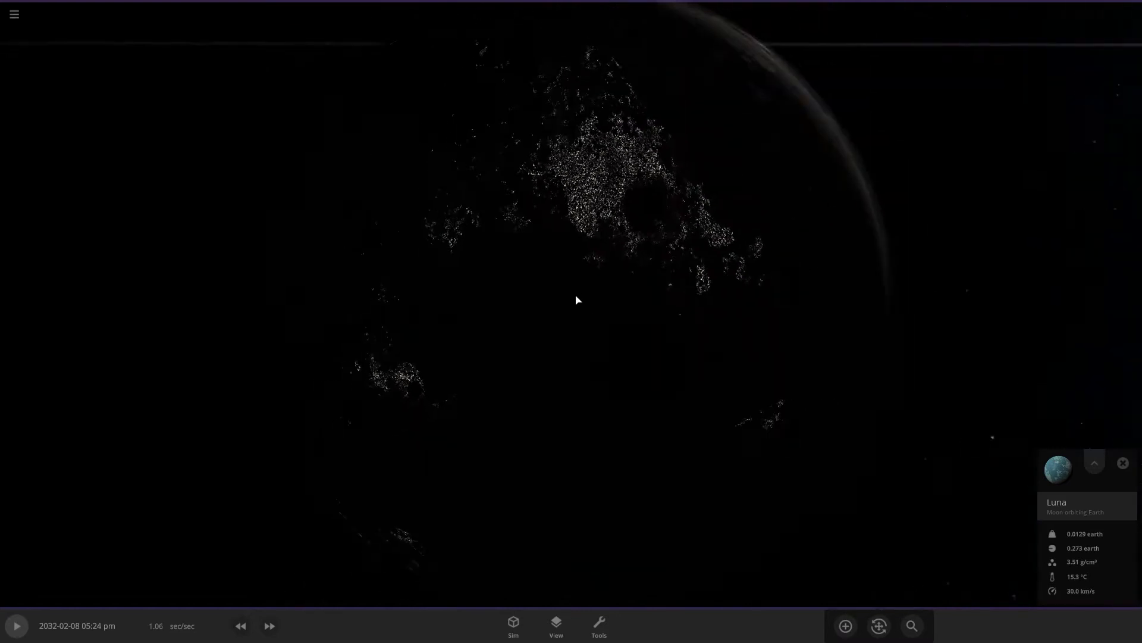
pyautogui.moveTo(577, 299); pyautogui.dragTo(793, 476)
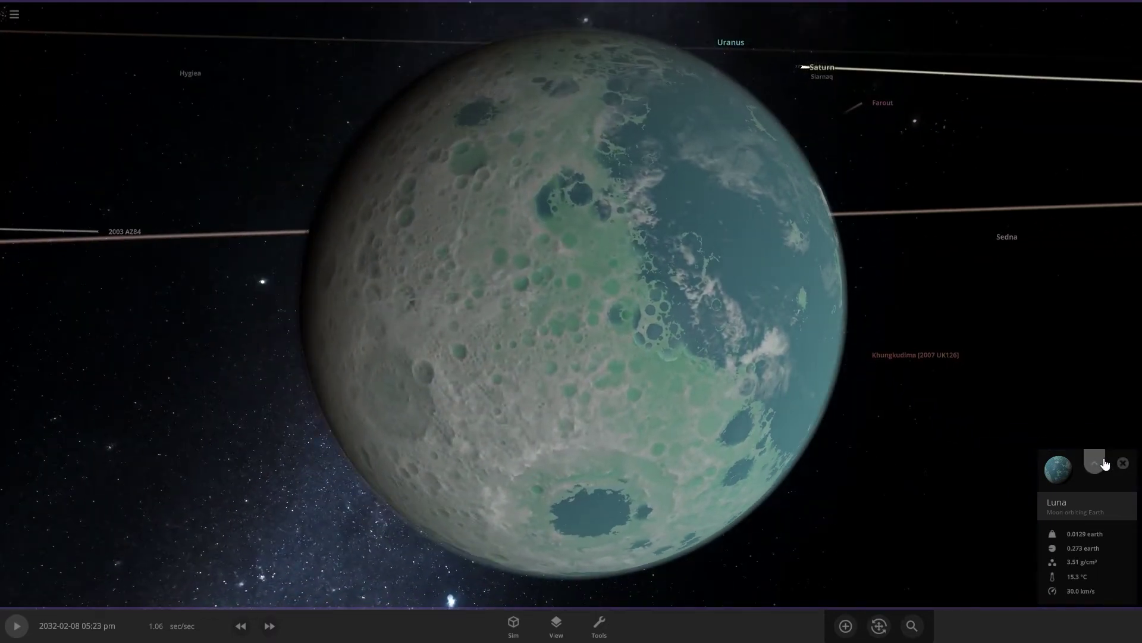
# Open Luna's overview properties, show its average temperature in °F and turn the view around the moon.
pyautogui.click(1095, 462)
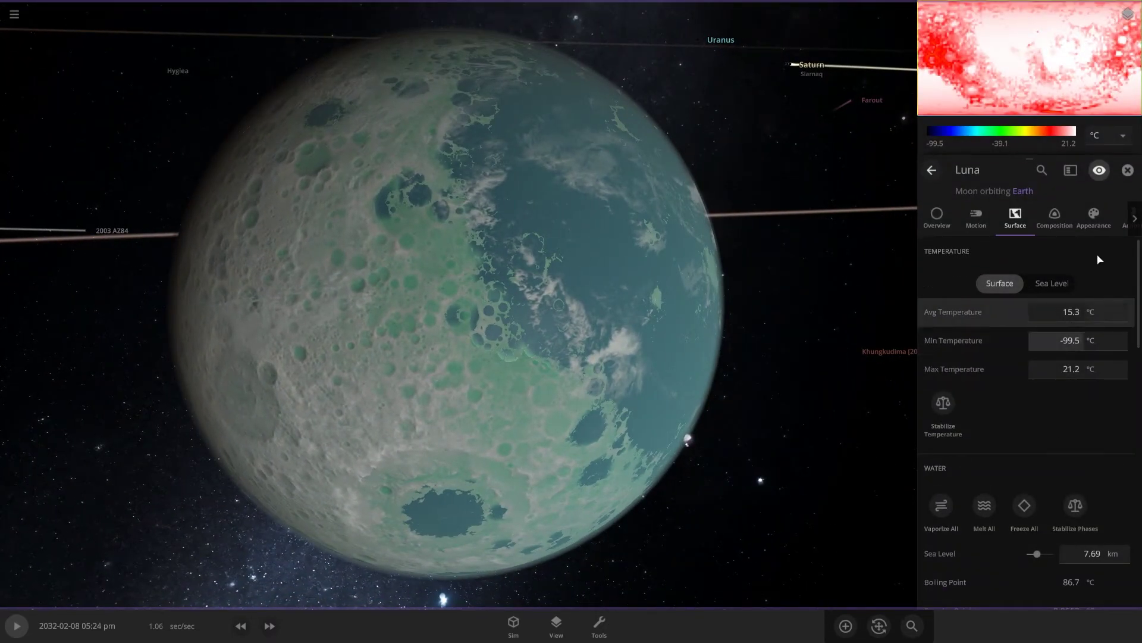
pyautogui.click(949, 223)
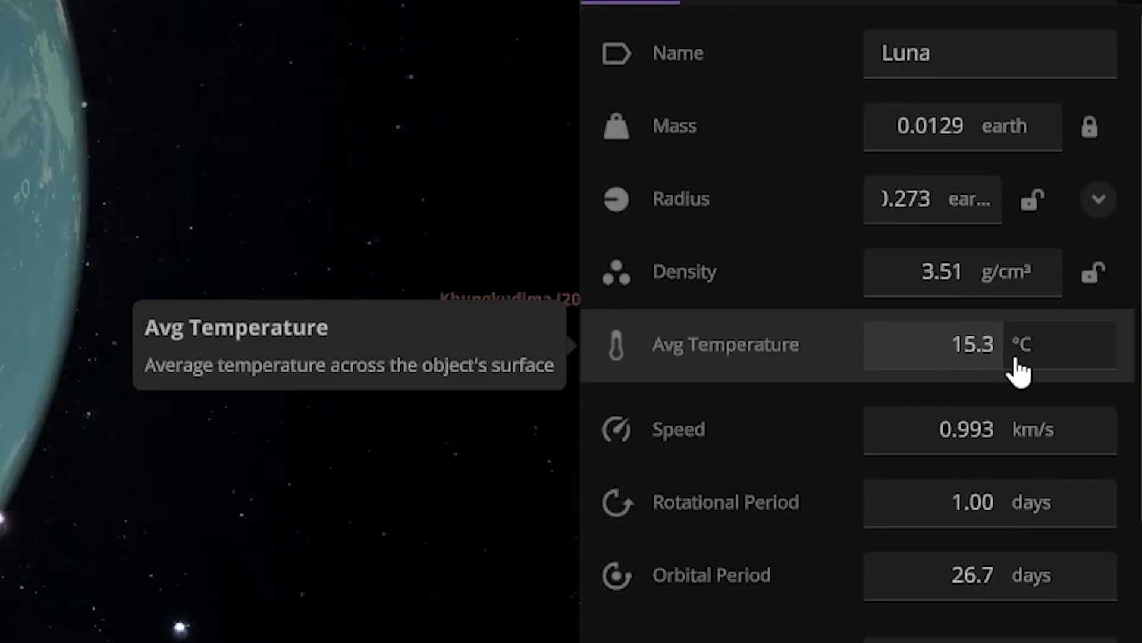
pyautogui.click(1086, 372)
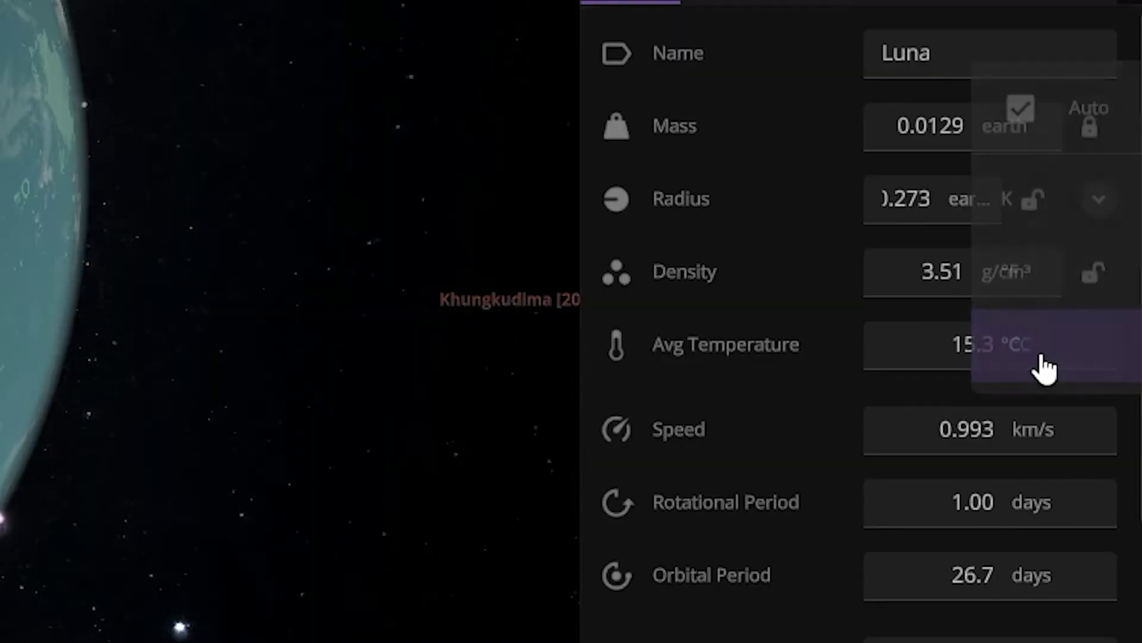
pyautogui.click(1072, 299)
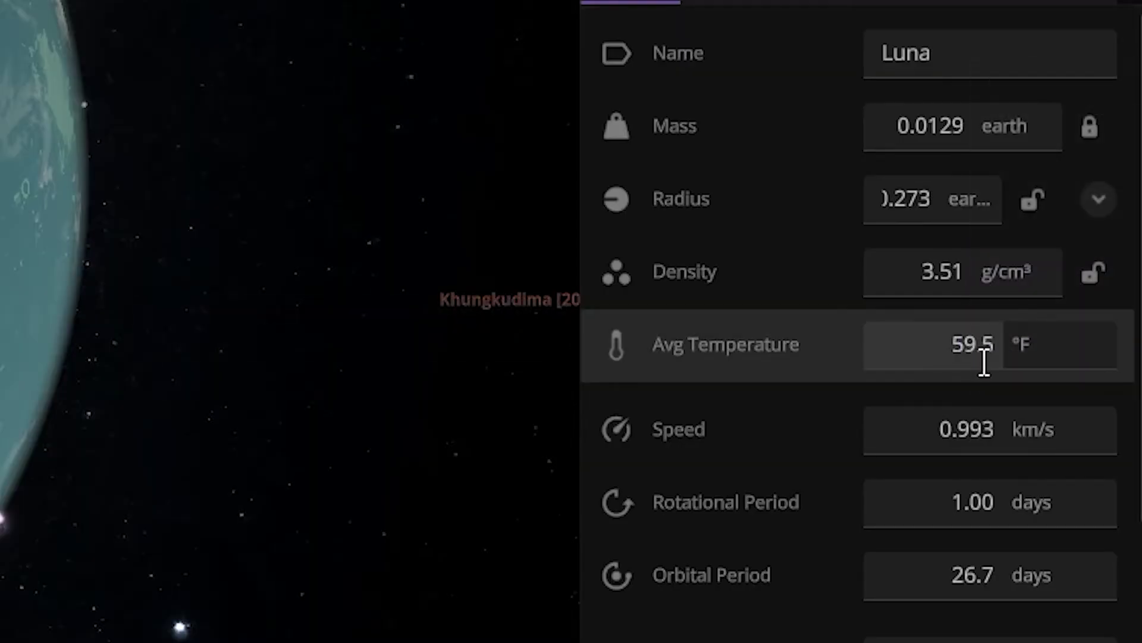
pyautogui.click(1061, 368)
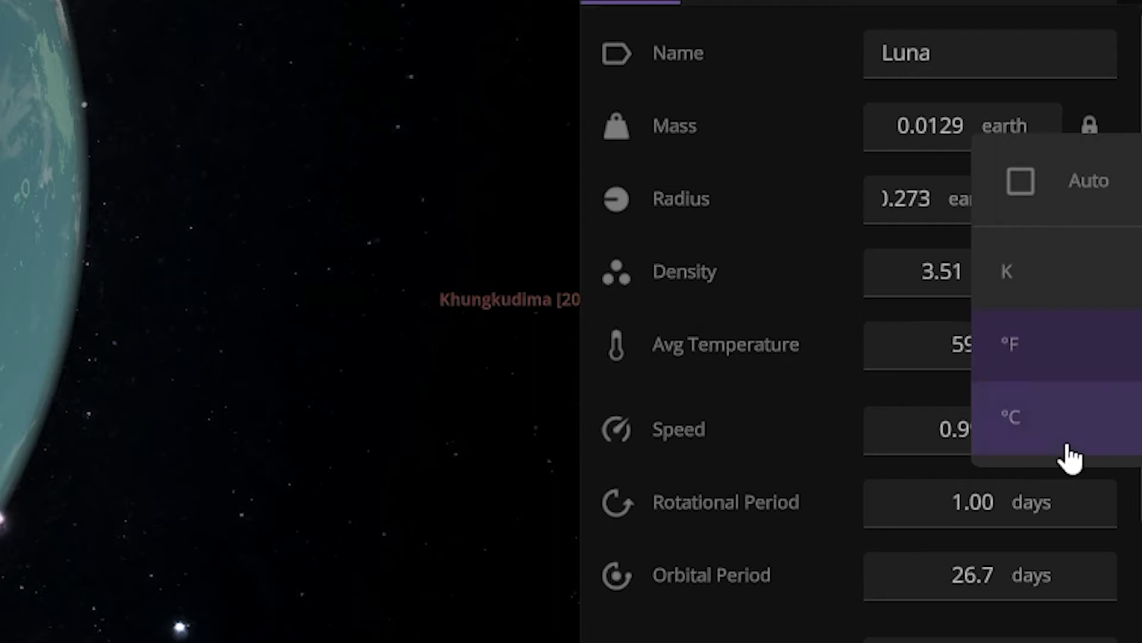
pyautogui.click(1066, 454)
pyautogui.click(1076, 381)
pyautogui.click(1068, 303)
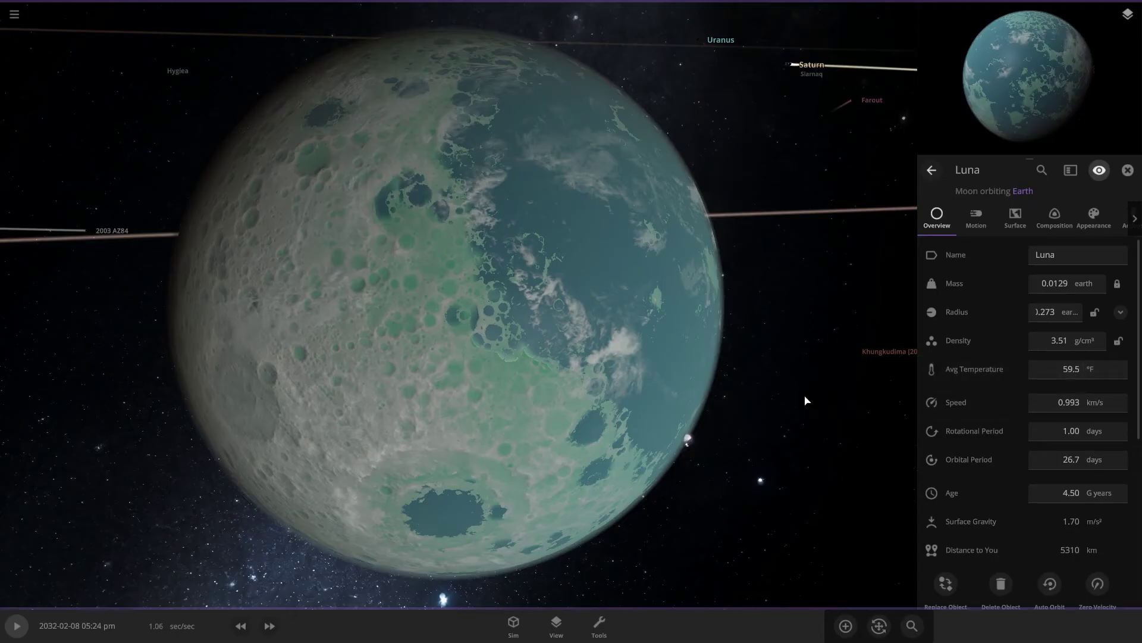
pyautogui.moveTo(806, 401); pyautogui.dragTo(759, 373)
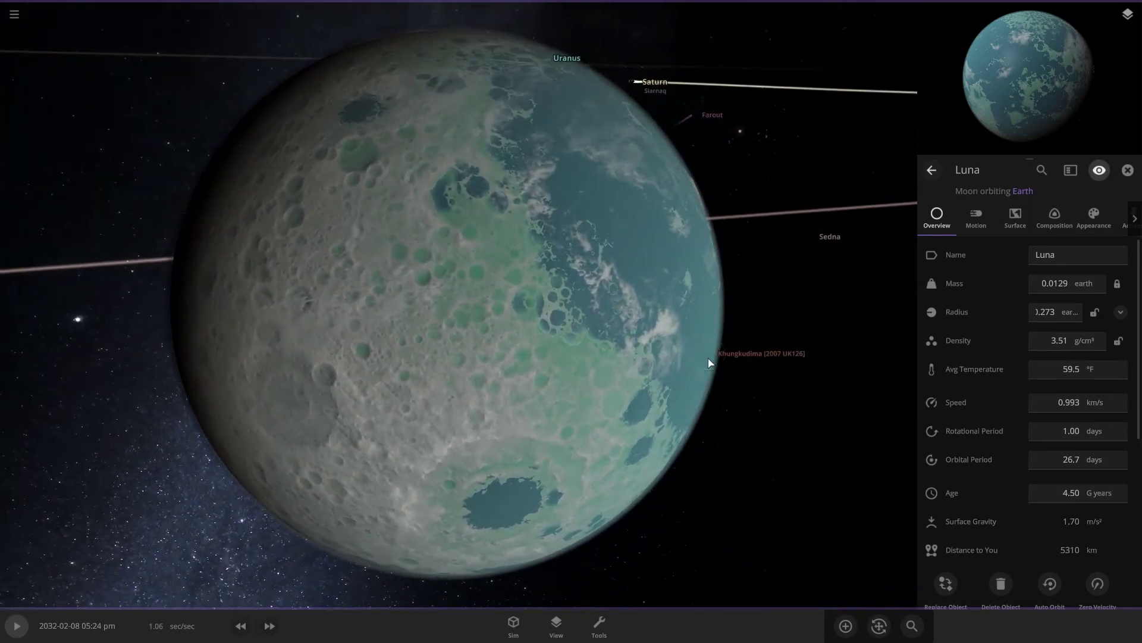
# Review Luna's surface data, covering temperature, water, energy flow and atmosphere.
pyautogui.click(1020, 227)
pyautogui.scroll(-1, 1022, 437)
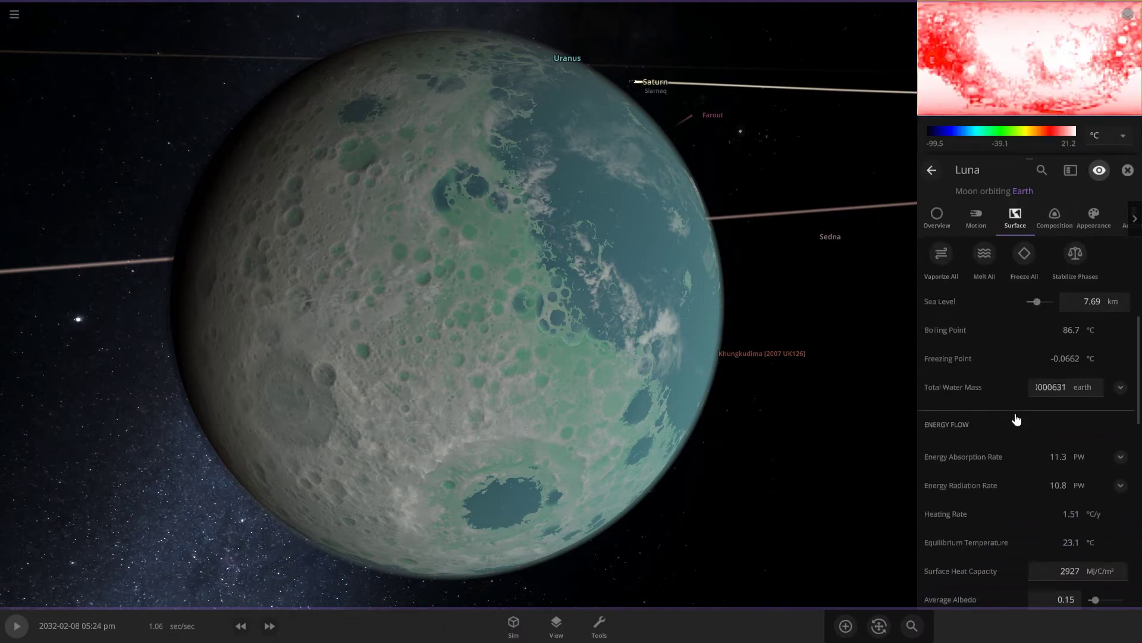
pyautogui.scroll(-4, 1018, 413)
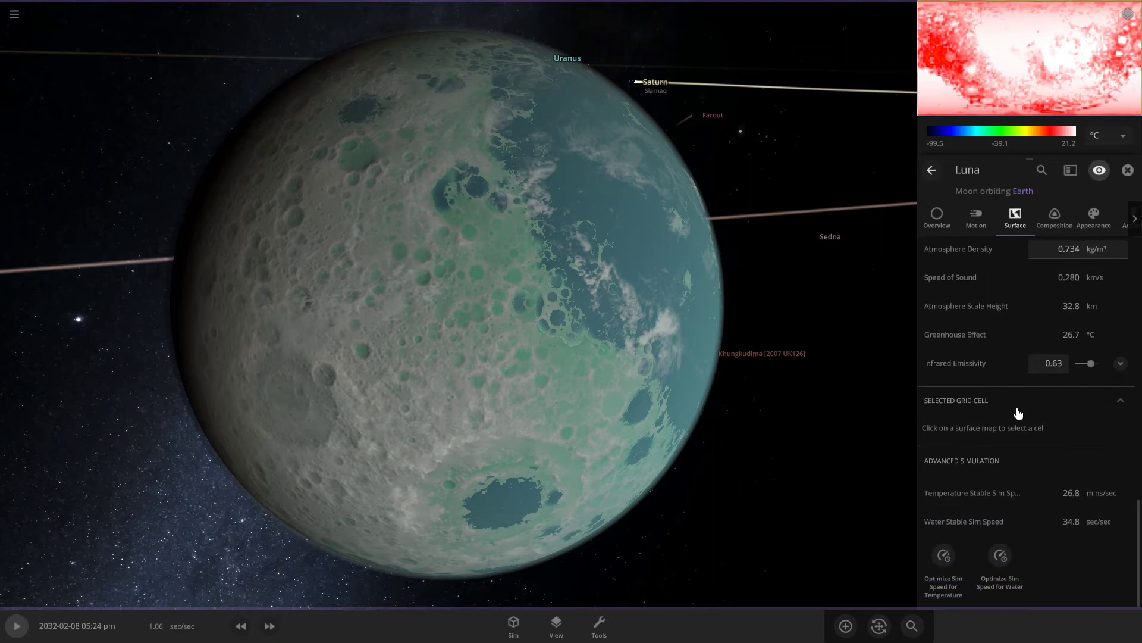
# Open Luna's composition data and check its Earth Similarity and Life Likelihood.
pyautogui.click(1071, 225)
pyautogui.scroll(-5, 1040, 448)
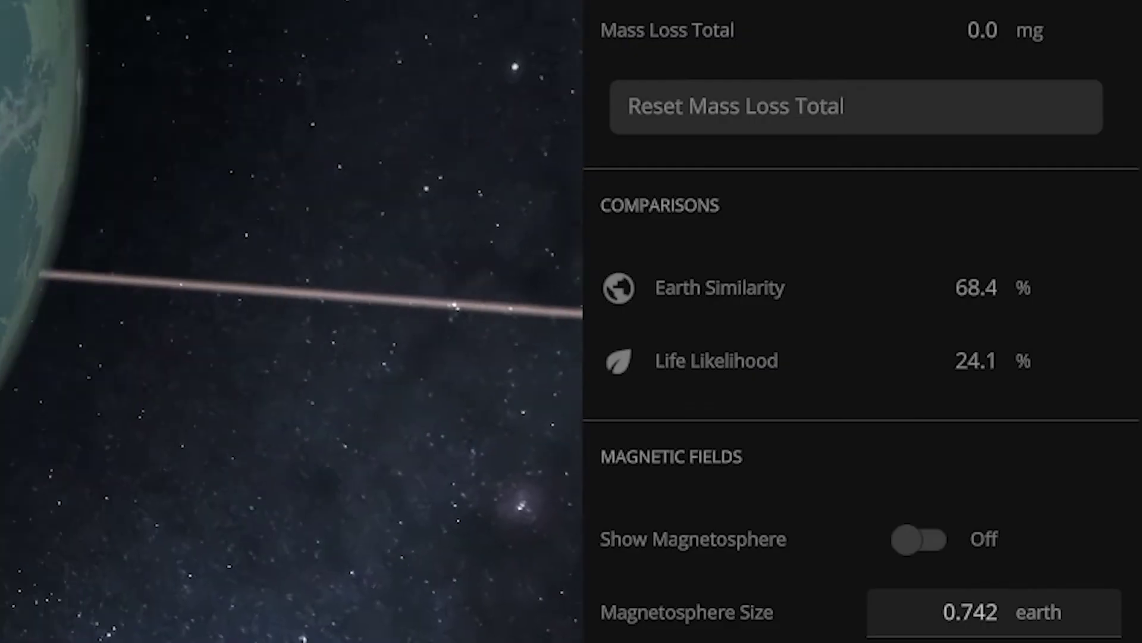
pyautogui.moveTo(974, 379)
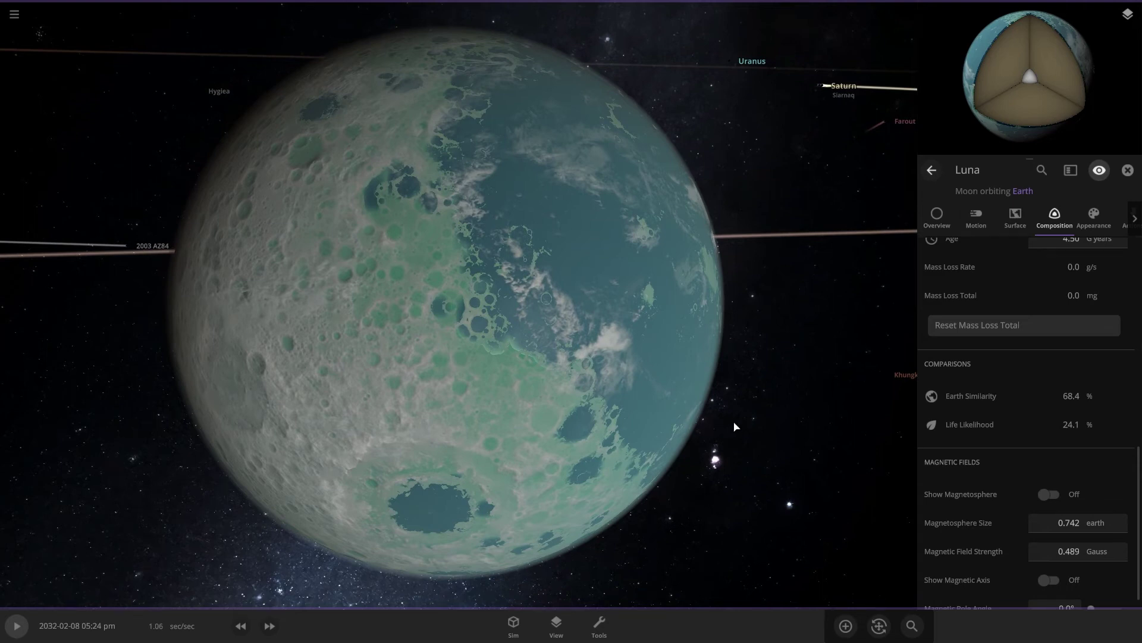
# Take a last look around Luna's surface and move the focus to Mars.
pyautogui.moveTo(734, 426); pyautogui.dragTo(669, 234)
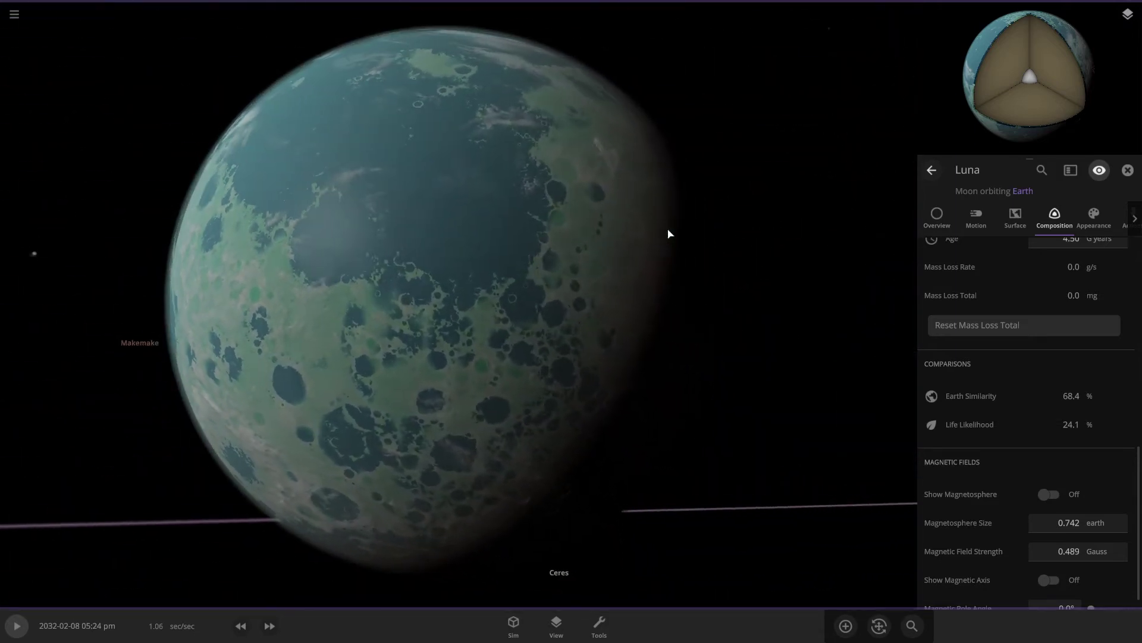
pyautogui.scroll(-5, 668, 233)
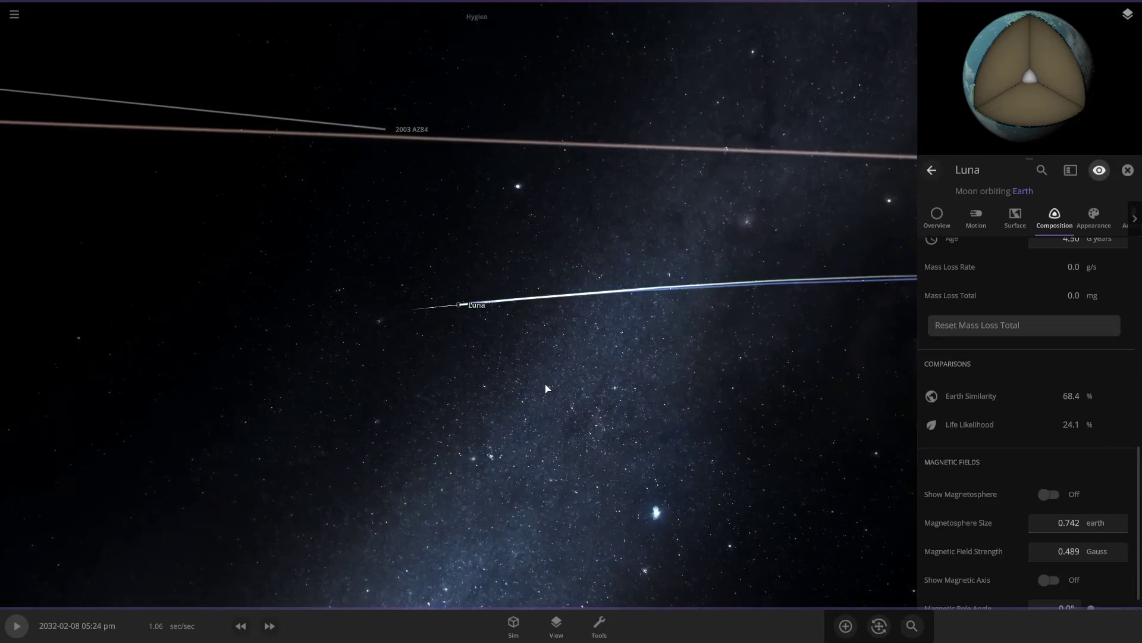
pyautogui.moveTo(584, 380); pyautogui.dragTo(787, 264)
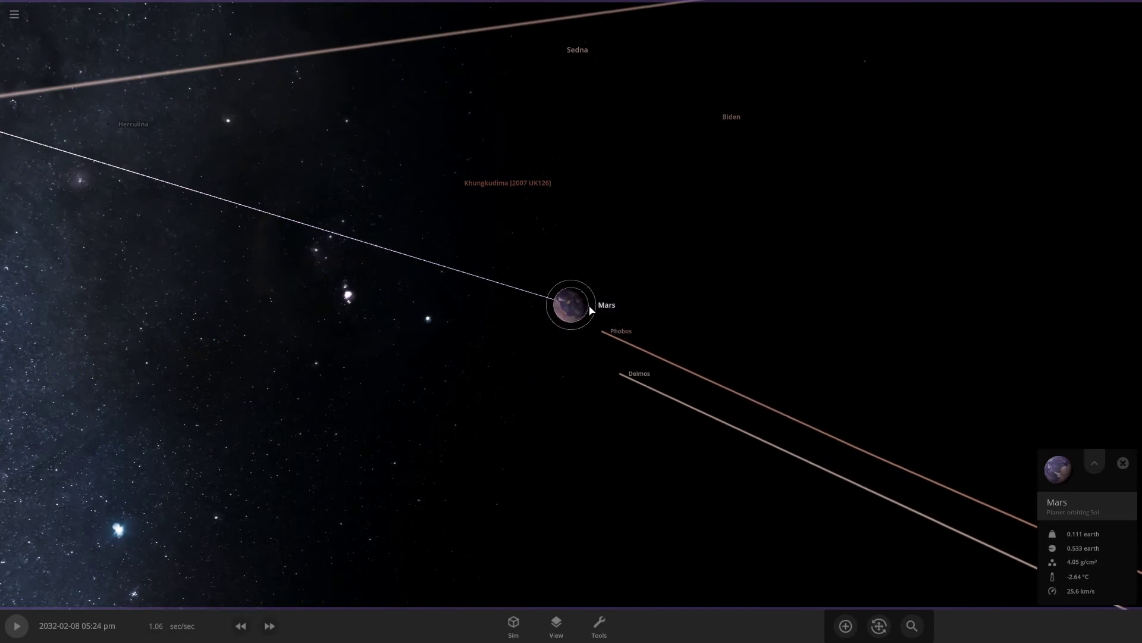
# Examine Mars up close, viewing the seas, land, clouds and craters on its sunlit side.
pyautogui.moveTo(738, 369); pyautogui.dragTo(722, 327)
pyautogui.scroll(4, 722, 327)
pyautogui.moveTo(857, 425); pyautogui.dragTo(905, 396)
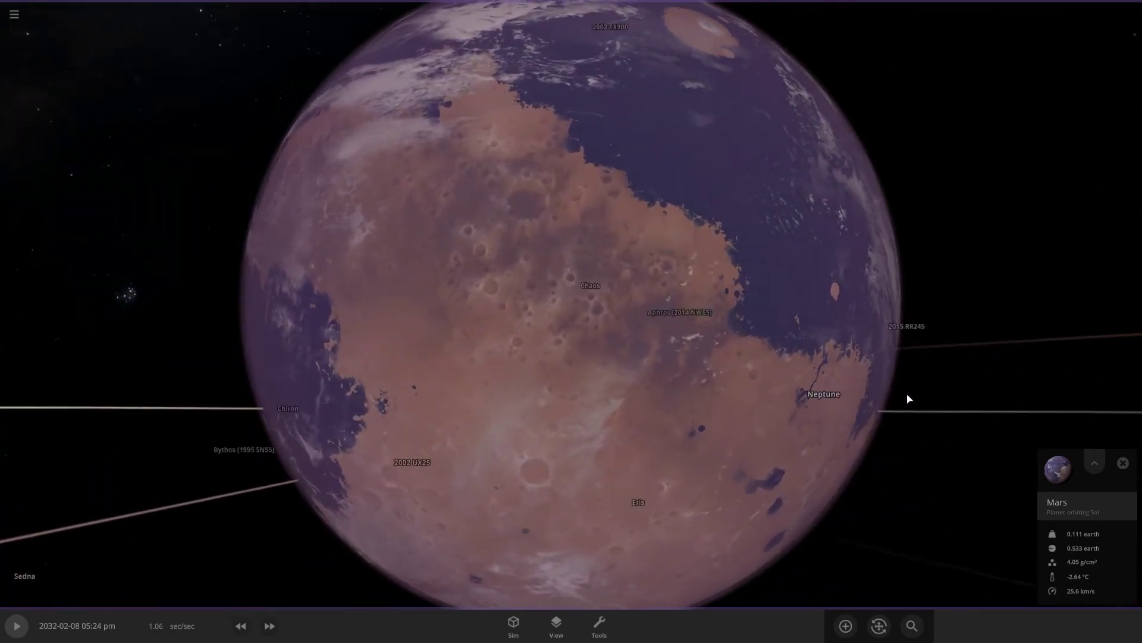
pyautogui.scroll(-3, 740, 360)
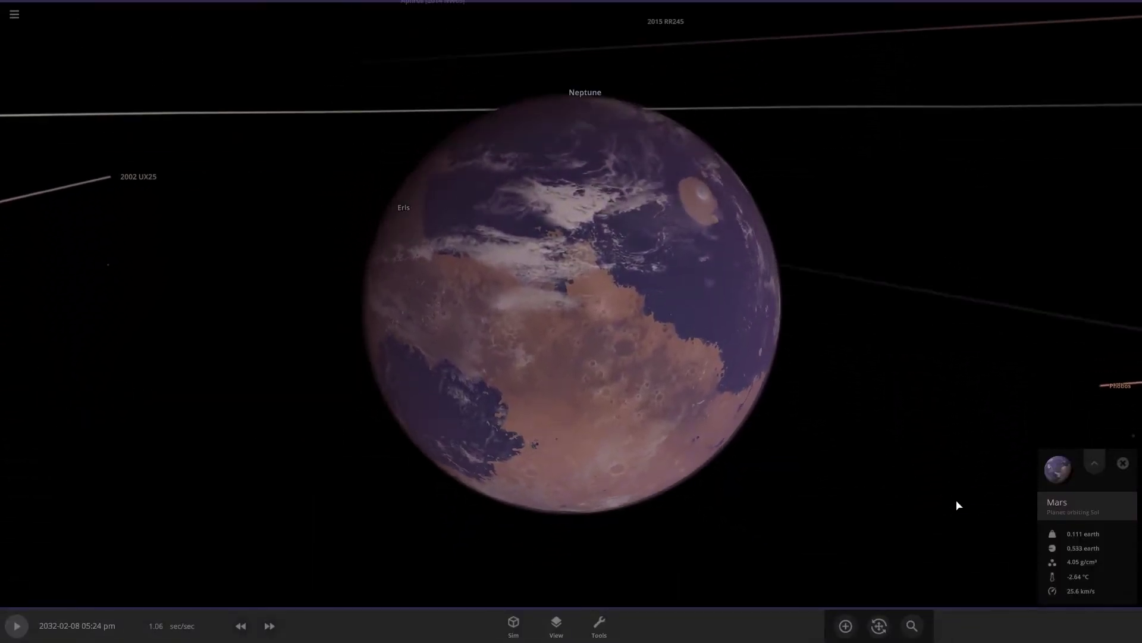
pyautogui.moveTo(957, 500); pyautogui.dragTo(886, 328)
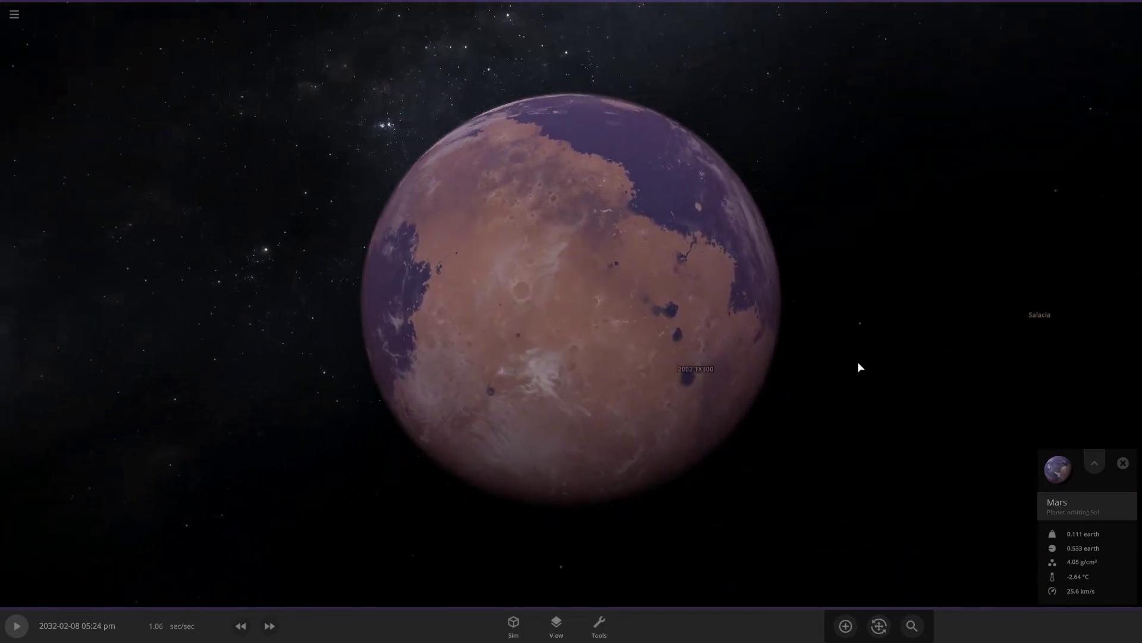
pyautogui.moveTo(859, 367); pyautogui.dragTo(491, 289)
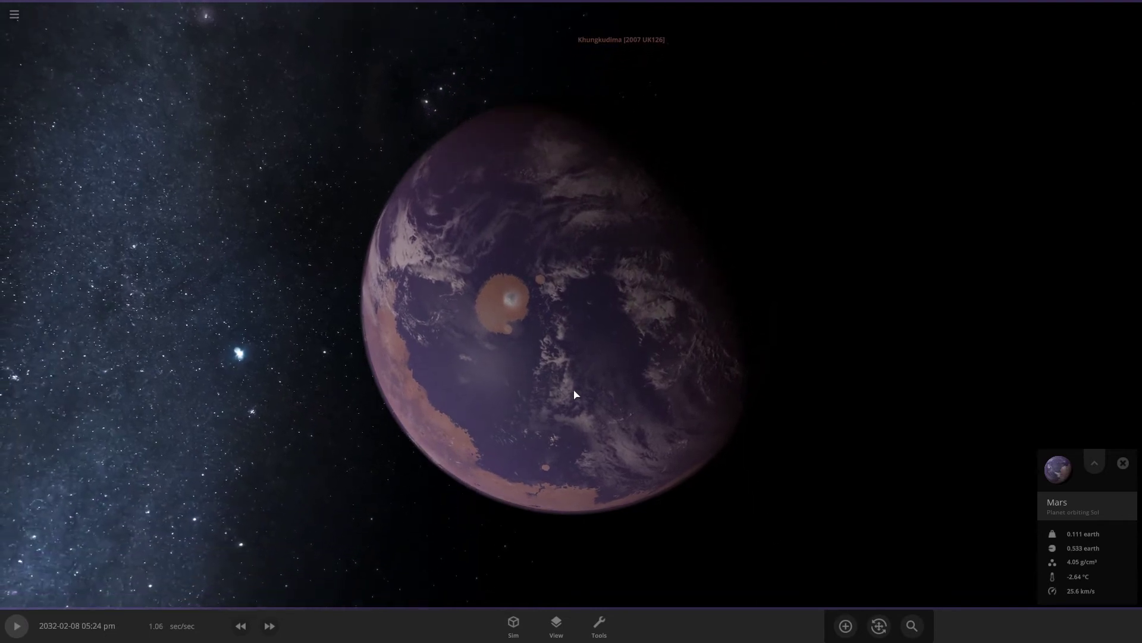
# Inspect the lights across Mars's night side and return to the sunlit hemisphere.
pyautogui.moveTo(551, 381); pyautogui.dragTo(266, 312)
pyautogui.moveTo(565, 408); pyautogui.dragTo(546, 314)
pyautogui.scroll(3, 545, 313)
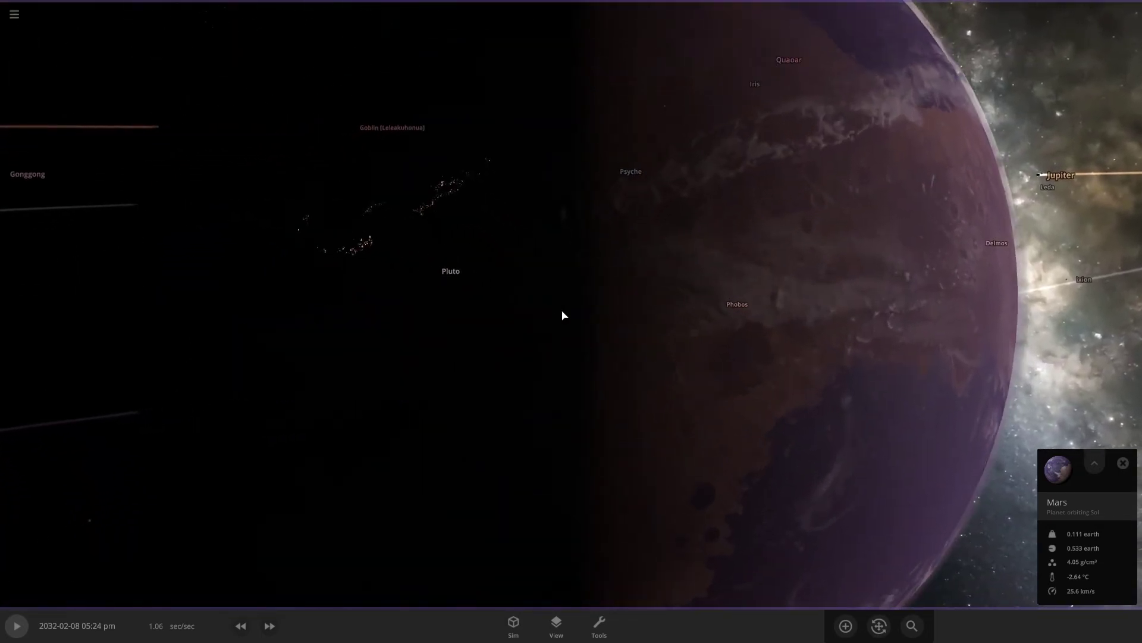
pyautogui.moveTo(828, 355); pyautogui.dragTo(589, 342)
pyautogui.scroll(-3, 589, 341)
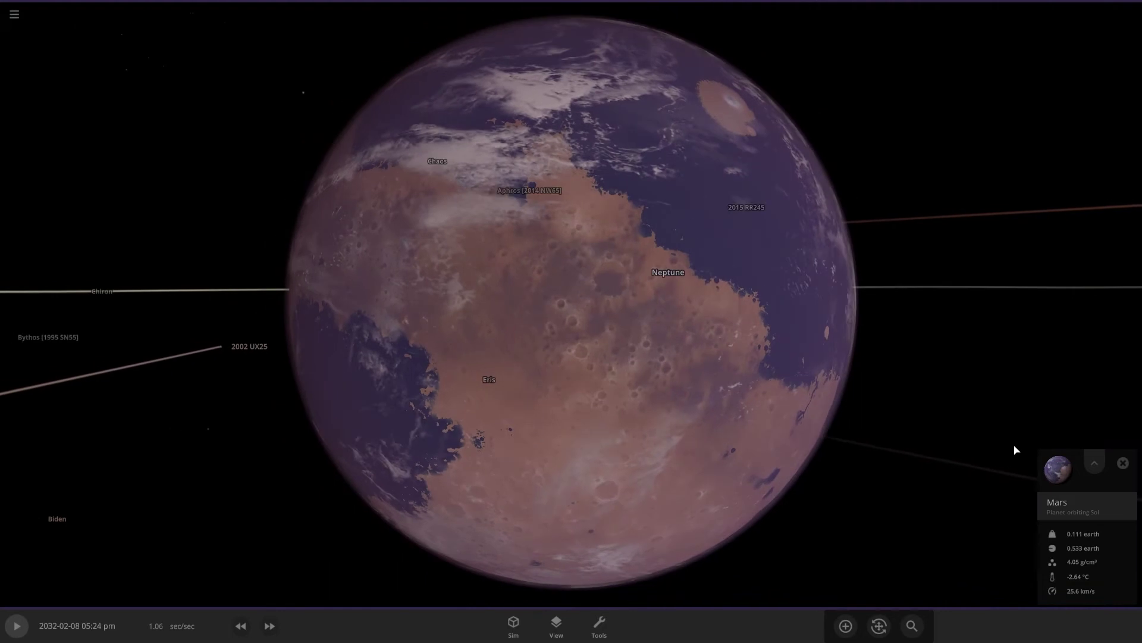
# Open Mars's properties, review its surface temperature data and check its Earth Similarity and Life Likelihood.
pyautogui.click(1071, 463)
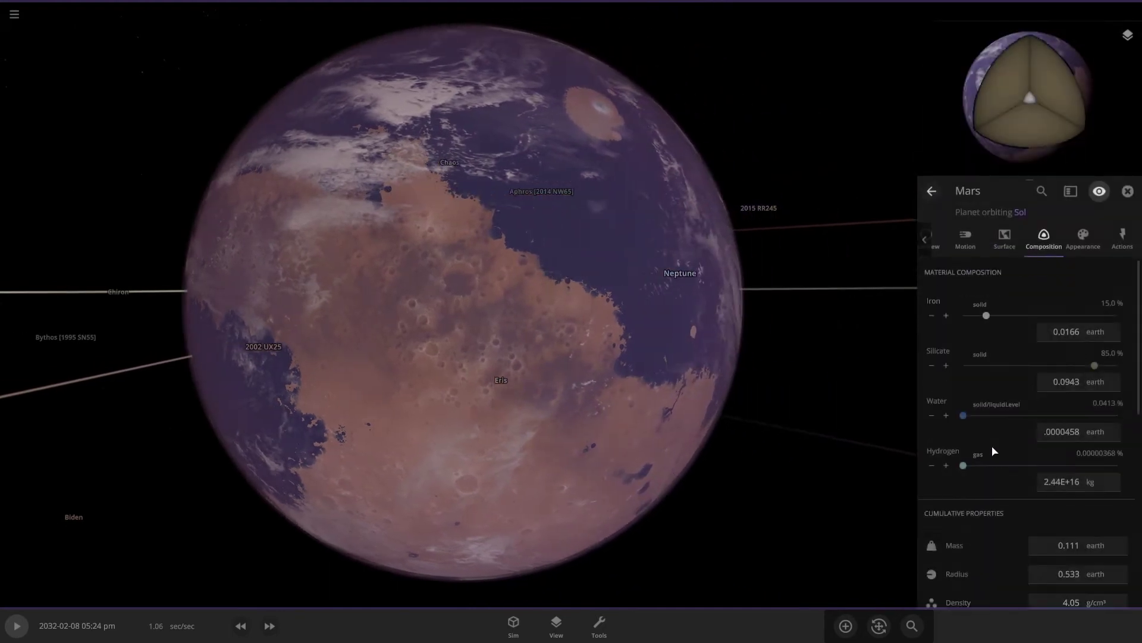
pyautogui.click(1005, 233)
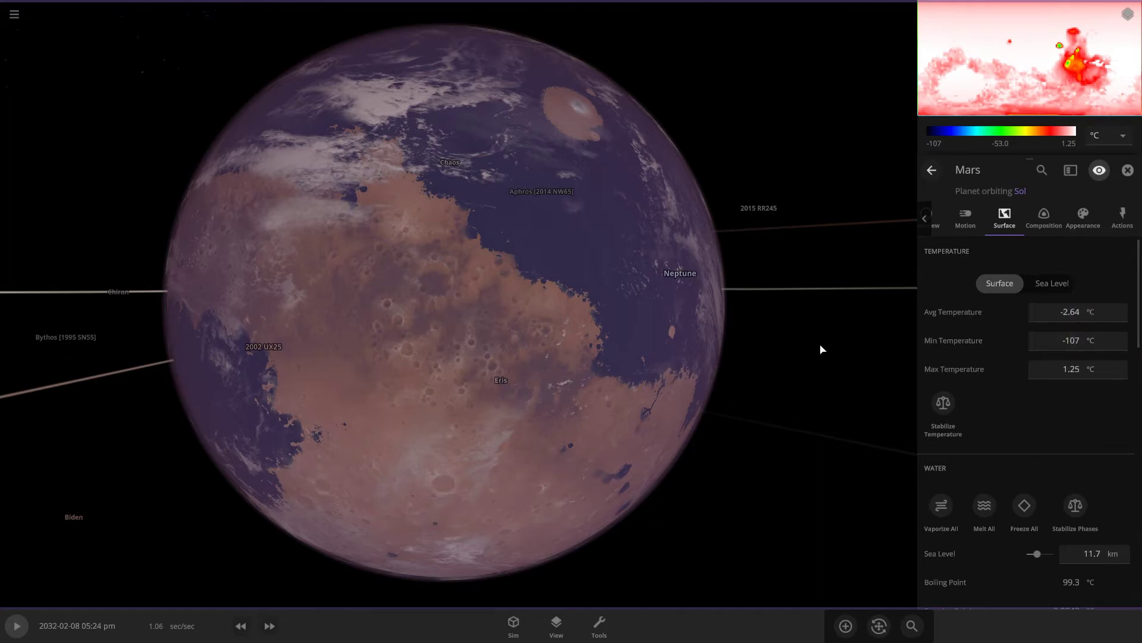
pyautogui.click(1046, 219)
pyautogui.scroll(-10, 1033, 306)
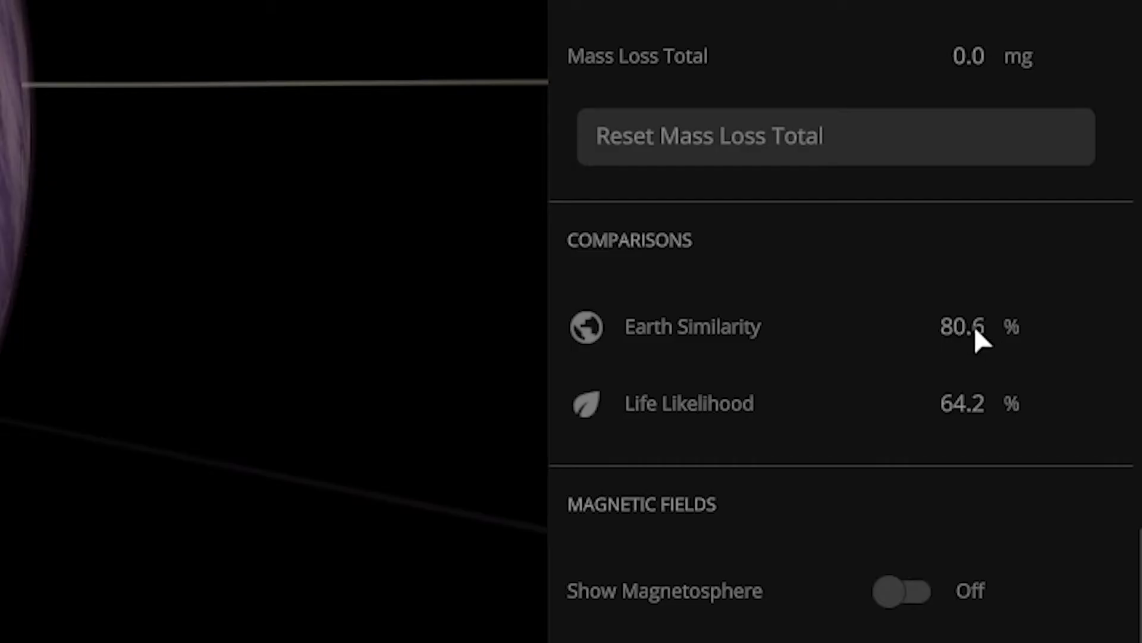
pyautogui.moveTo(973, 326)
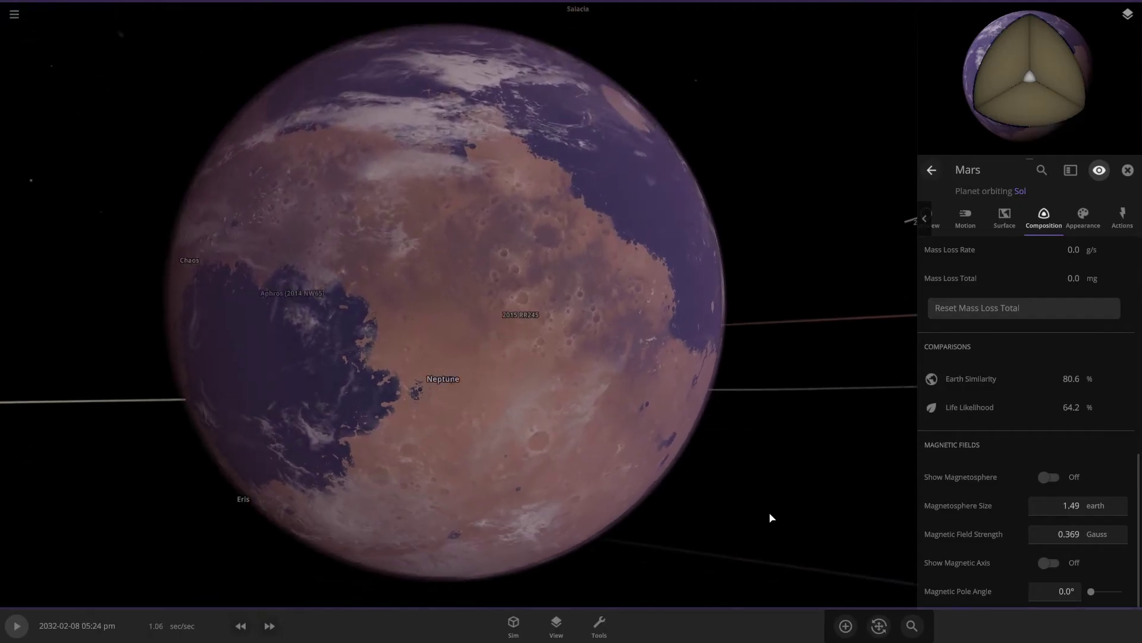
# Turn the view around Mars, focus on its moon Phobos and examine the lights on the moon's night side.
pyautogui.moveTo(771, 518); pyautogui.dragTo(1069, 460)
pyautogui.moveTo(891, 384); pyautogui.dragTo(527, 339)
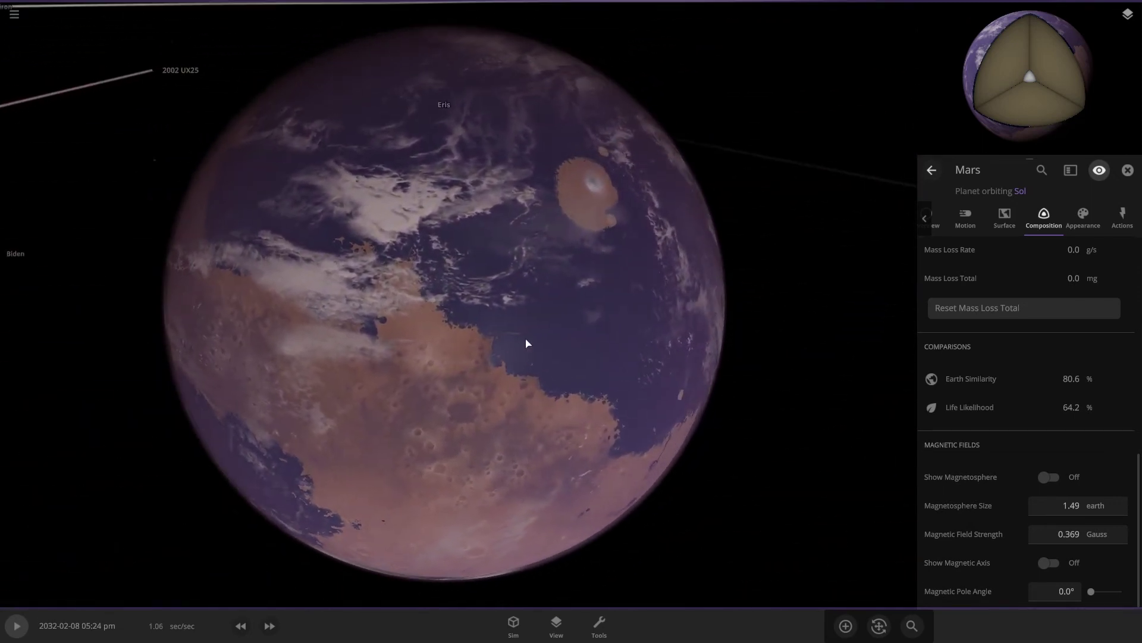
pyautogui.scroll(-5, 528, 339)
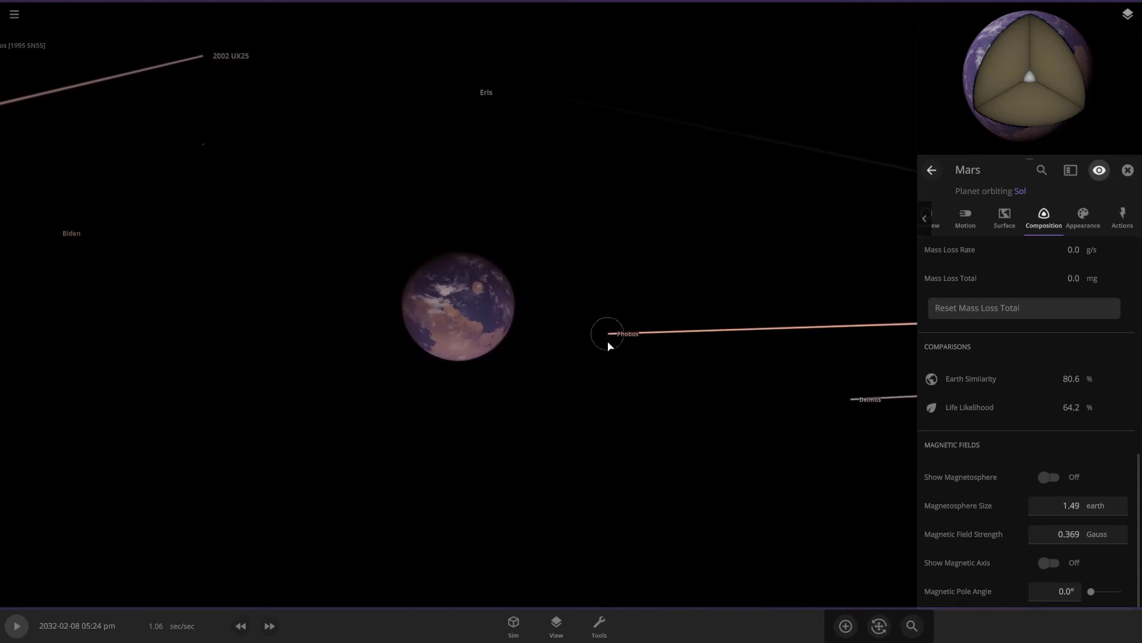
pyautogui.click(608, 345)
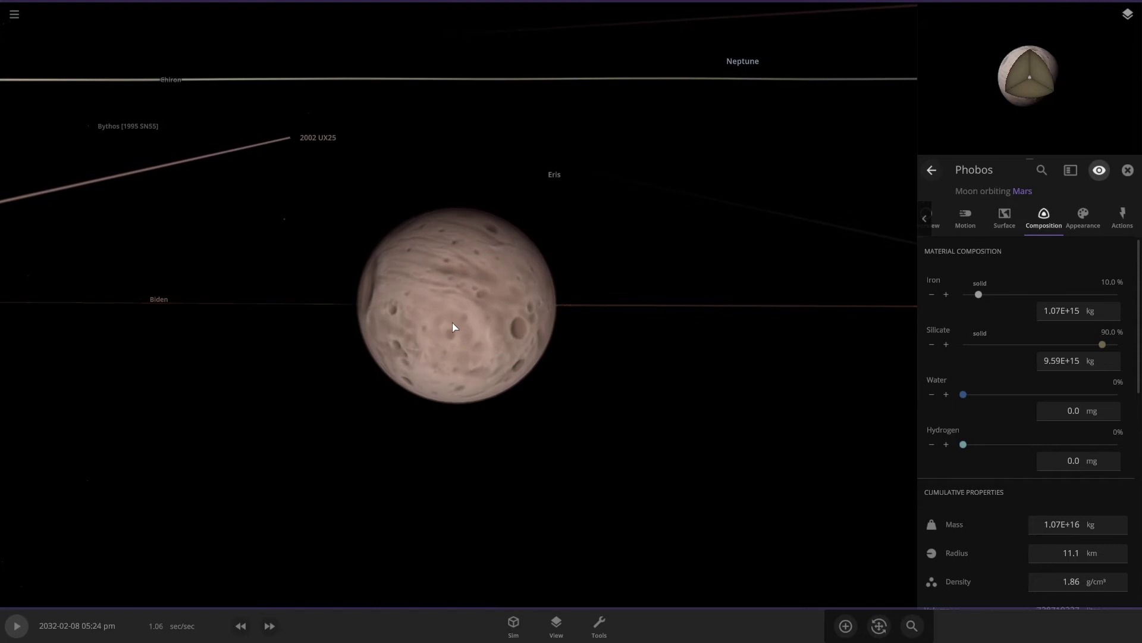
pyautogui.moveTo(452, 327)
pyautogui.mouseDown()
pyautogui.moveTo(607, 301)
pyautogui.moveTo(427, 281)
pyautogui.moveTo(576, 280)
pyautogui.moveTo(157, 341)
pyautogui.moveTo(396, 357)
pyautogui.moveTo(482, 295)
pyautogui.moveTo(465, 333)
pyautogui.mouseUp()
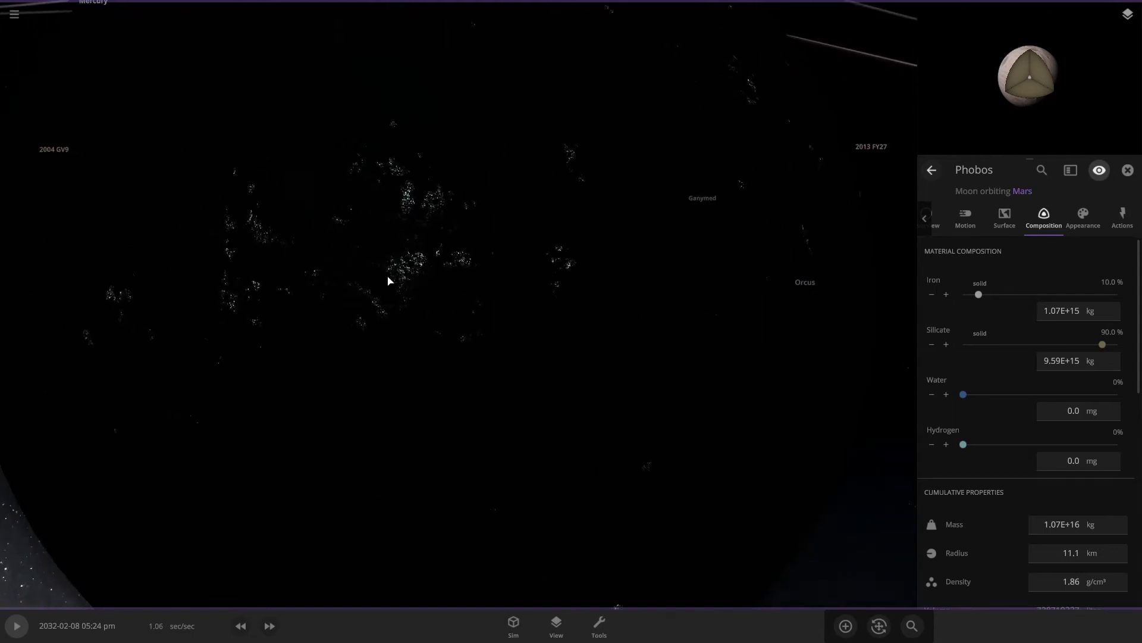
# Check Phobos's Earth Similarity and Life Likelihood and view its cratered sunlit side against Mars.
pyautogui.scroll(-10, 1071, 316)
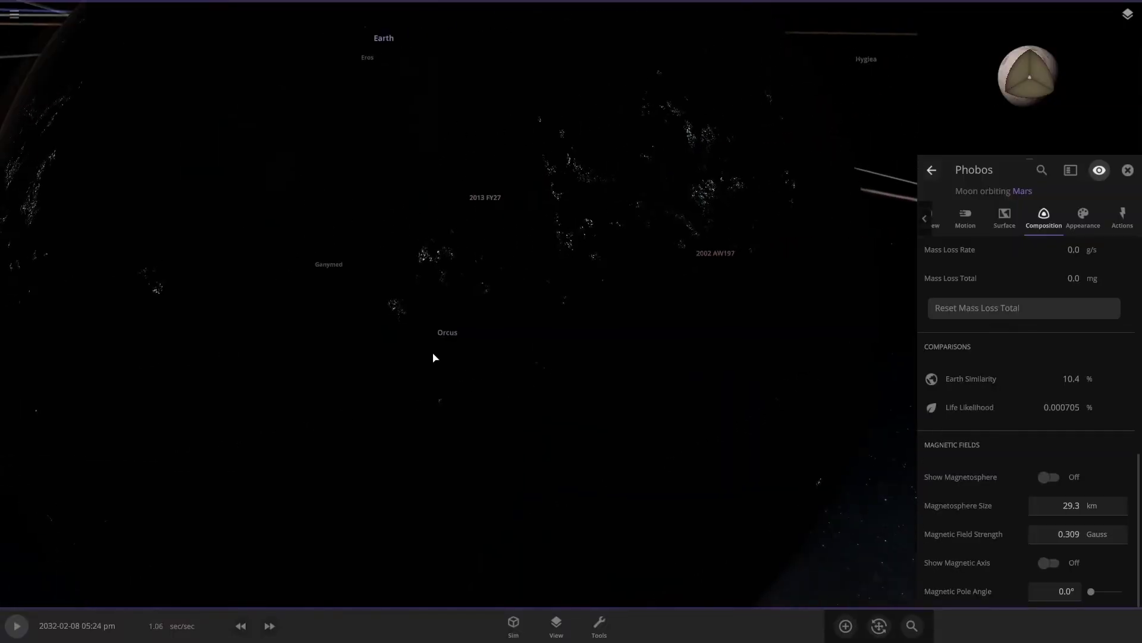
pyautogui.scroll(-4, 434, 357)
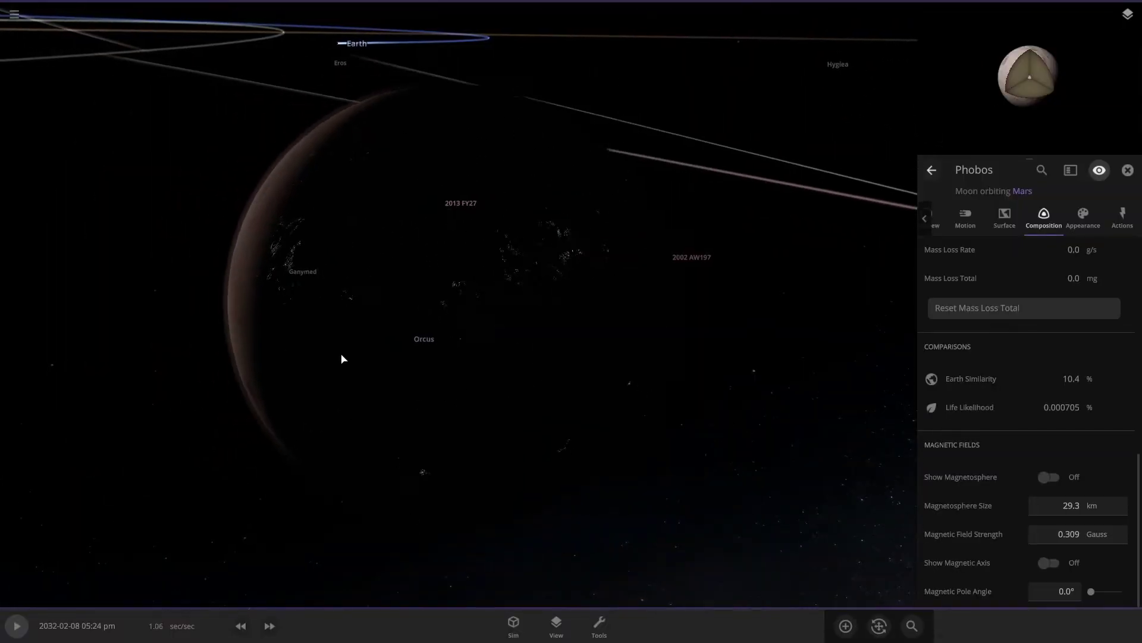
pyautogui.moveTo(341, 359); pyautogui.dragTo(258, 215)
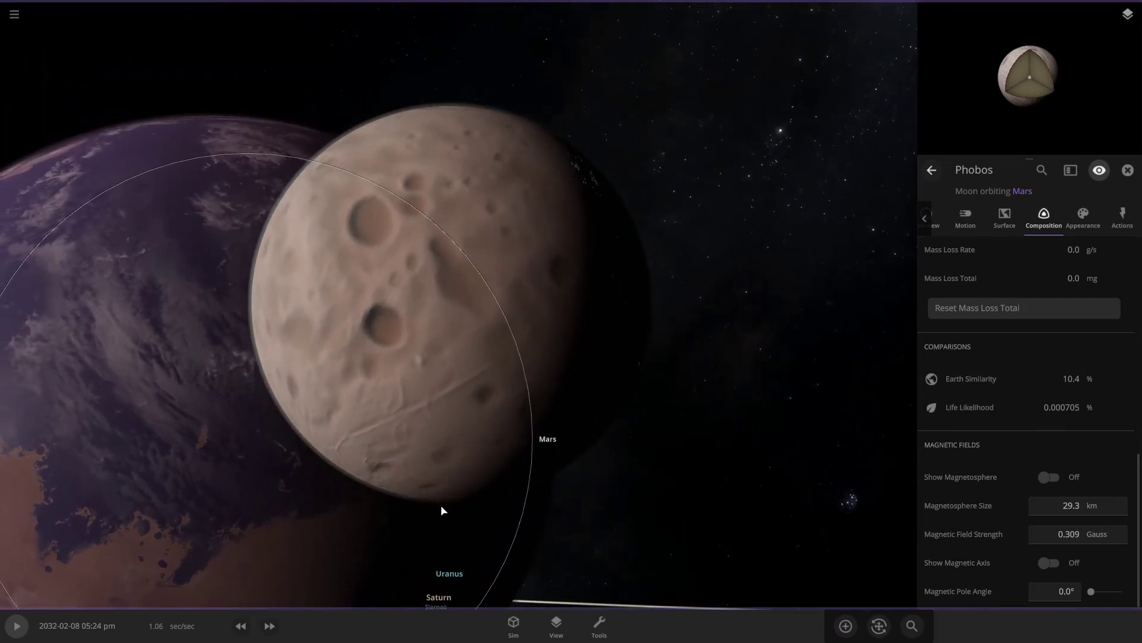
# Focus on Deimos, inspect its cratered surface and check its Earth Similarity and Life Likelihood.
pyautogui.scroll(-10, 515, 158)
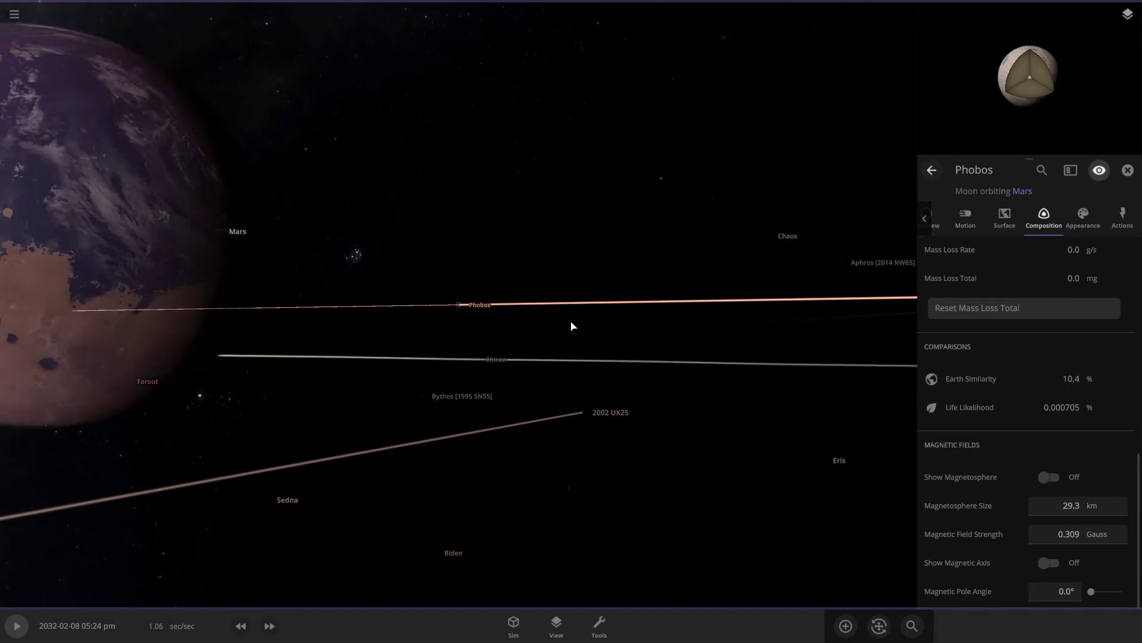
pyautogui.moveTo(571, 326); pyautogui.dragTo(602, 398)
pyautogui.doubleClick(598, 400)
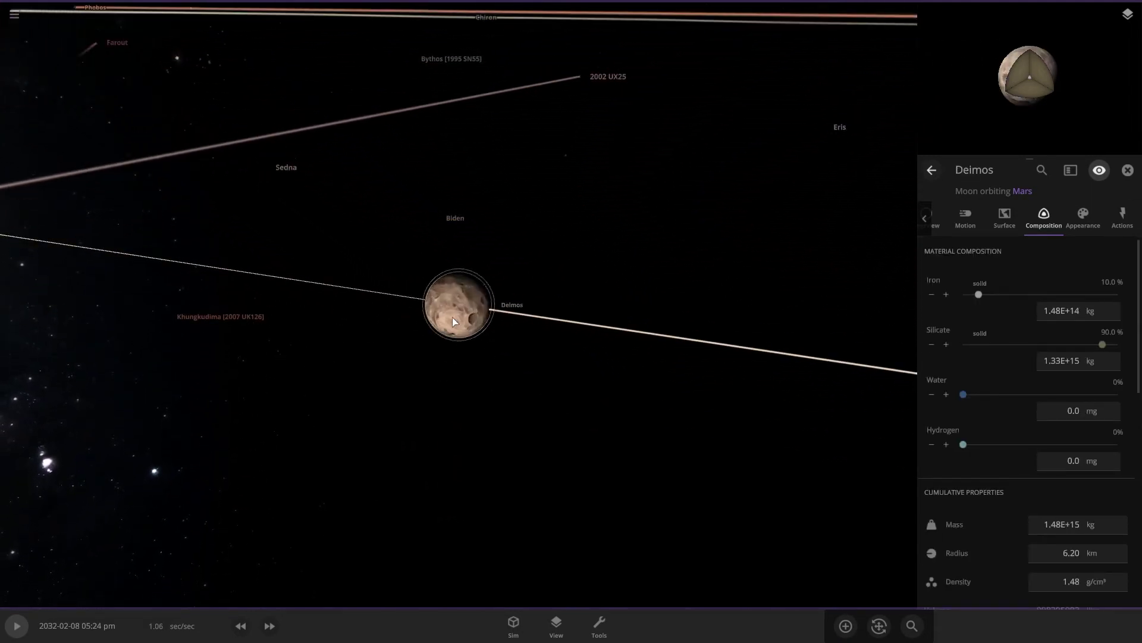
pyautogui.moveTo(664, 387); pyautogui.dragTo(590, 331)
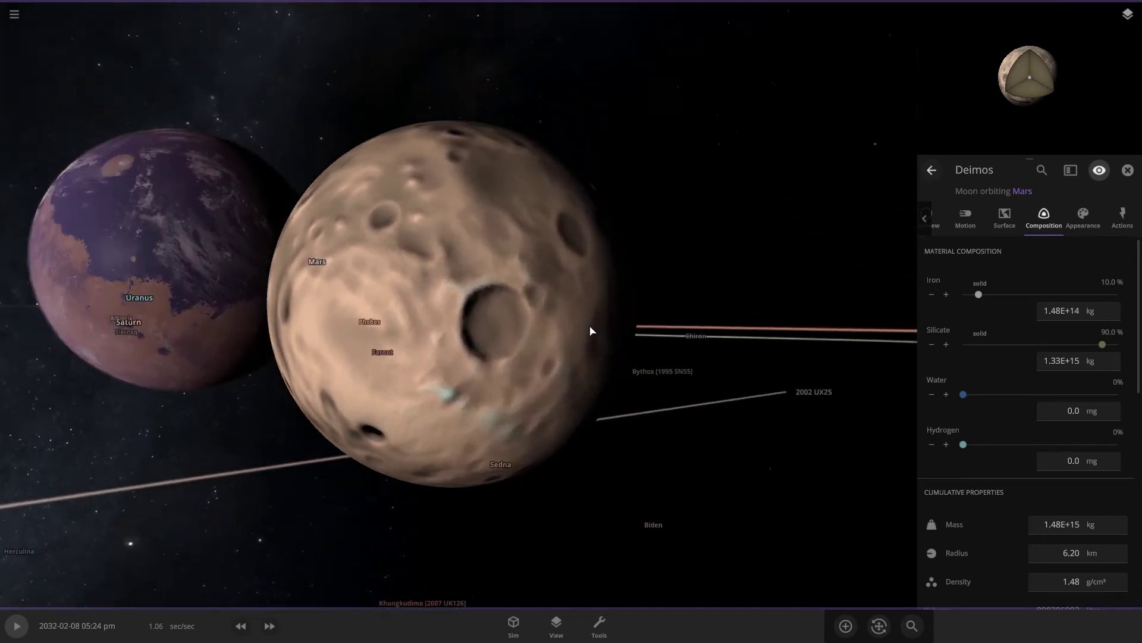
pyautogui.scroll(-7, 974, 376)
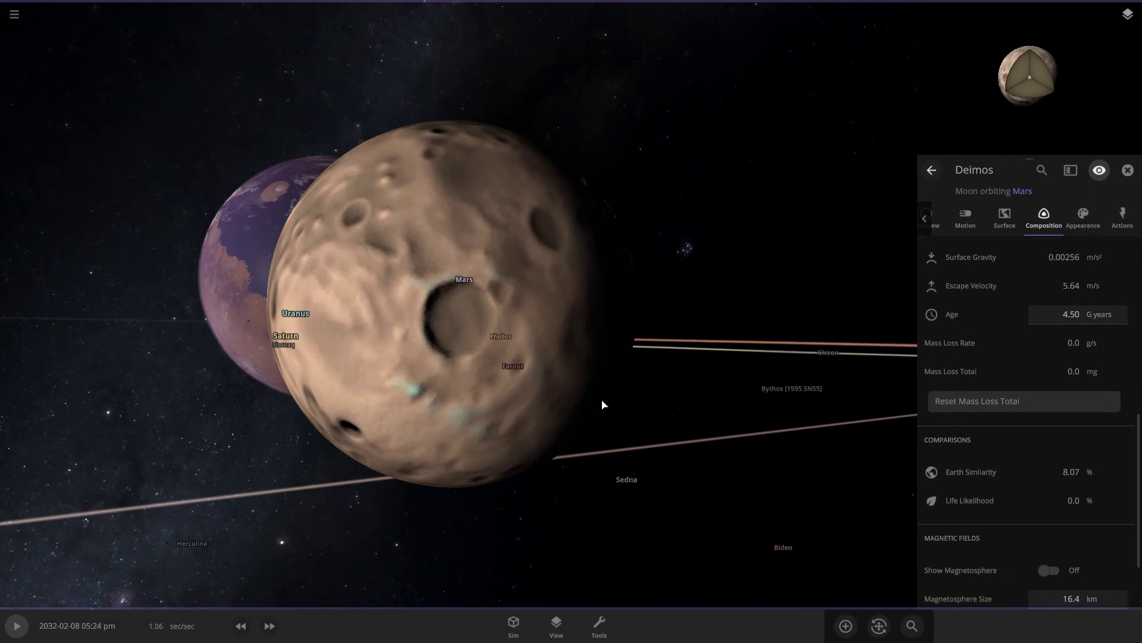
# Leave Deimos, focus on Jupiter and inspect its cloud bands and Great Red Spot.
pyautogui.scroll(-6, 602, 404)
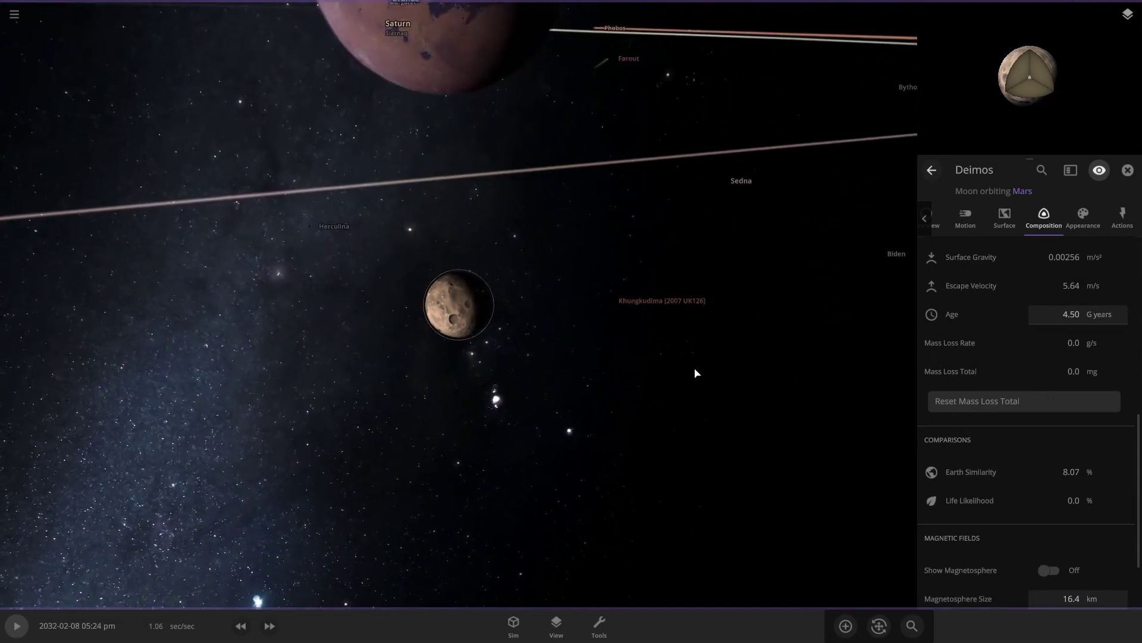
pyautogui.scroll(-10, 551, 324)
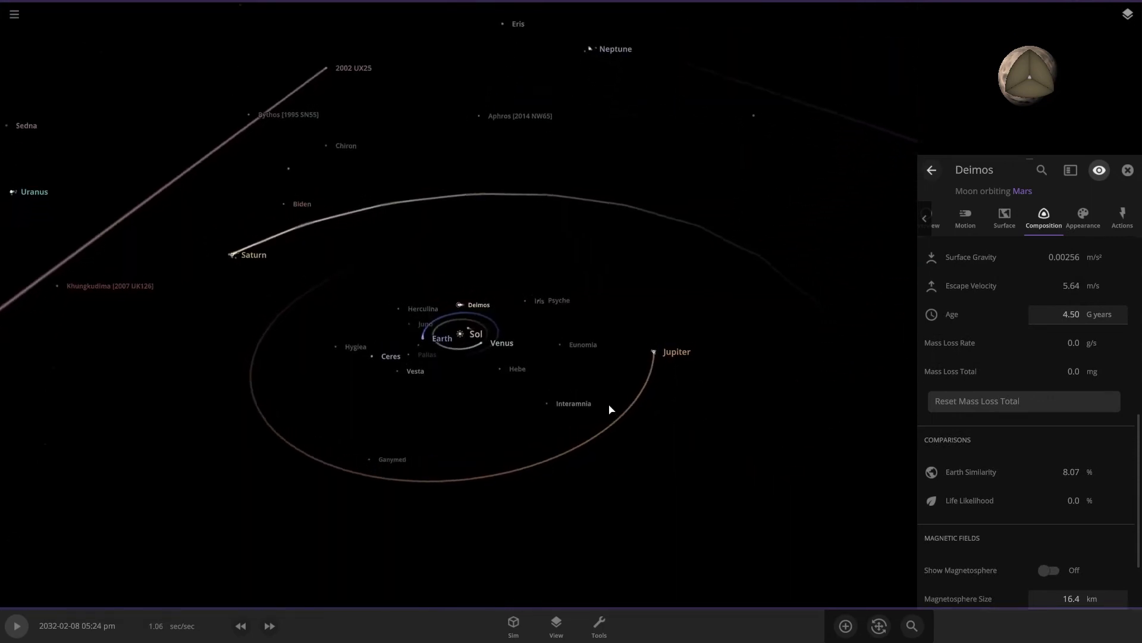
pyautogui.click(652, 370)
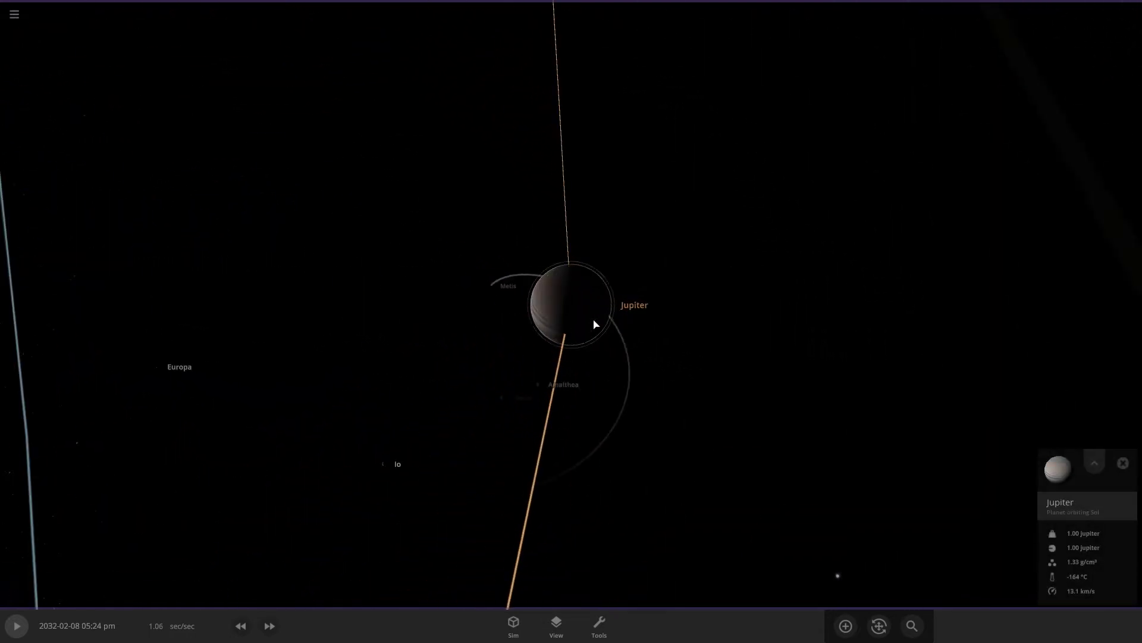
pyautogui.moveTo(849, 263); pyautogui.dragTo(767, 288)
pyautogui.scroll(5, 566, 341)
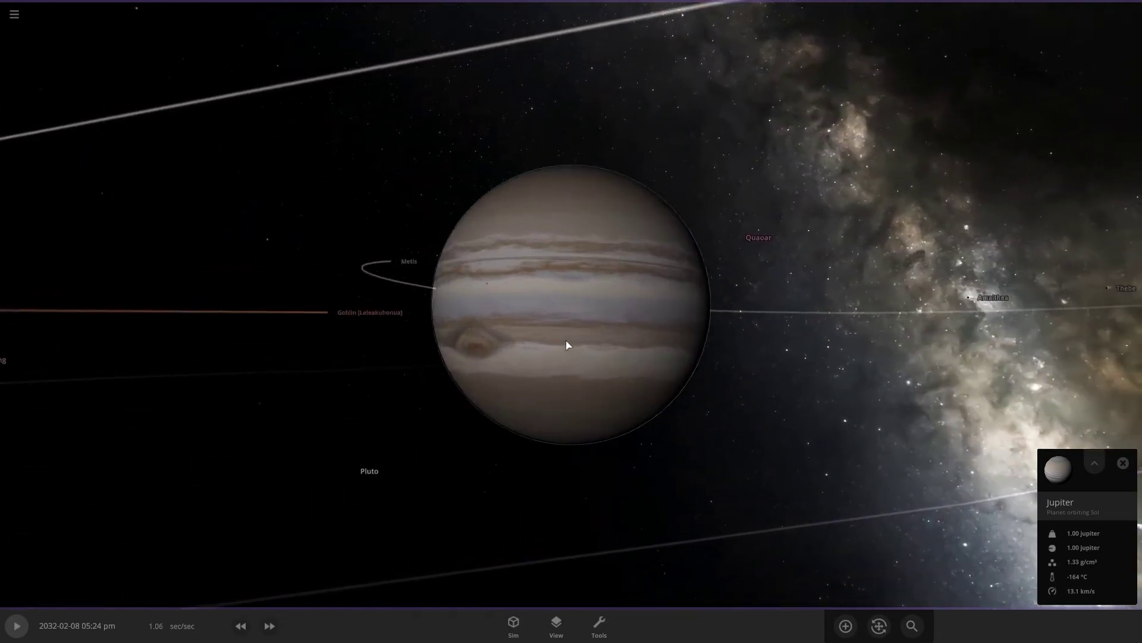
pyautogui.moveTo(620, 359); pyautogui.dragTo(675, 382)
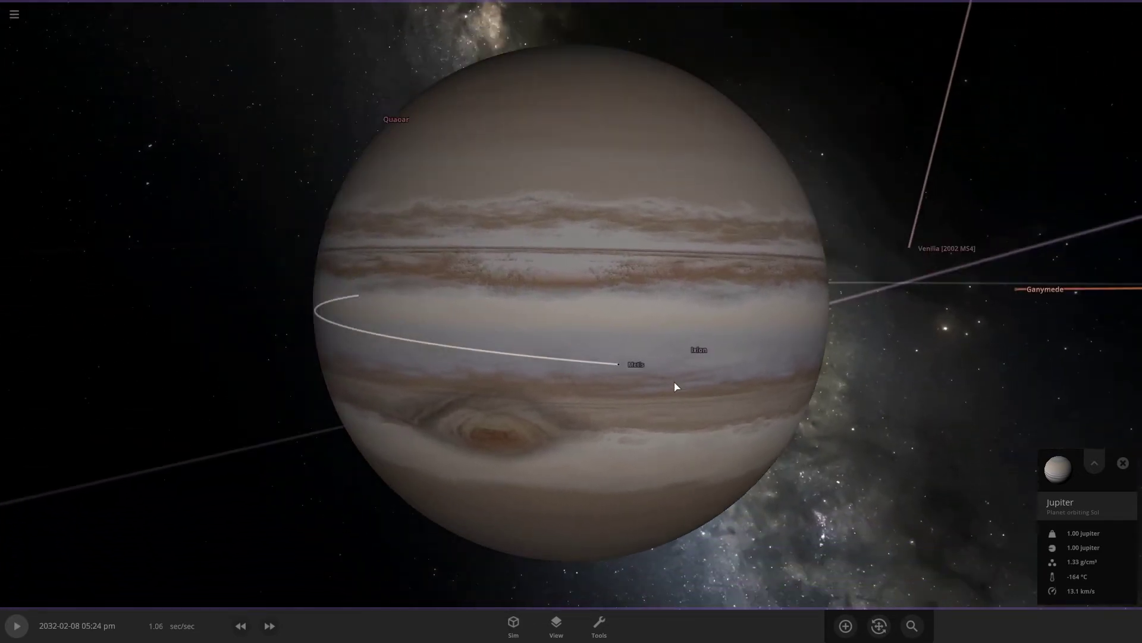
# Survey Jupiter's moons, focus on Ganymede and examine the lights across its night side.
pyautogui.scroll(-5, 676, 391)
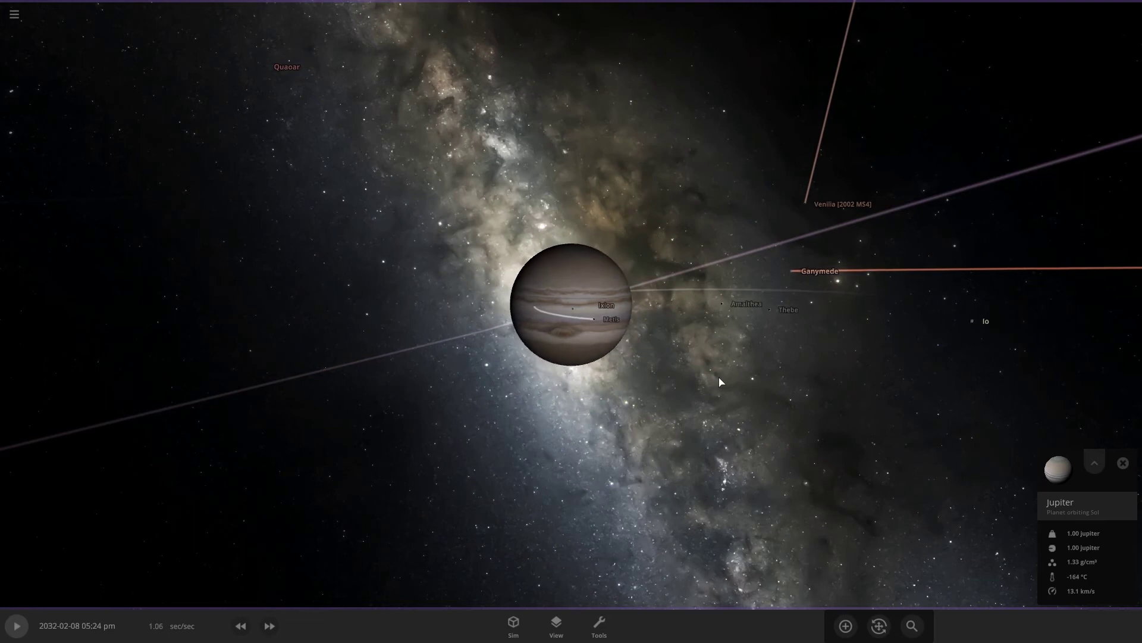
pyautogui.moveTo(719, 382); pyautogui.dragTo(581, 535)
pyautogui.scroll(-5, 712, 403)
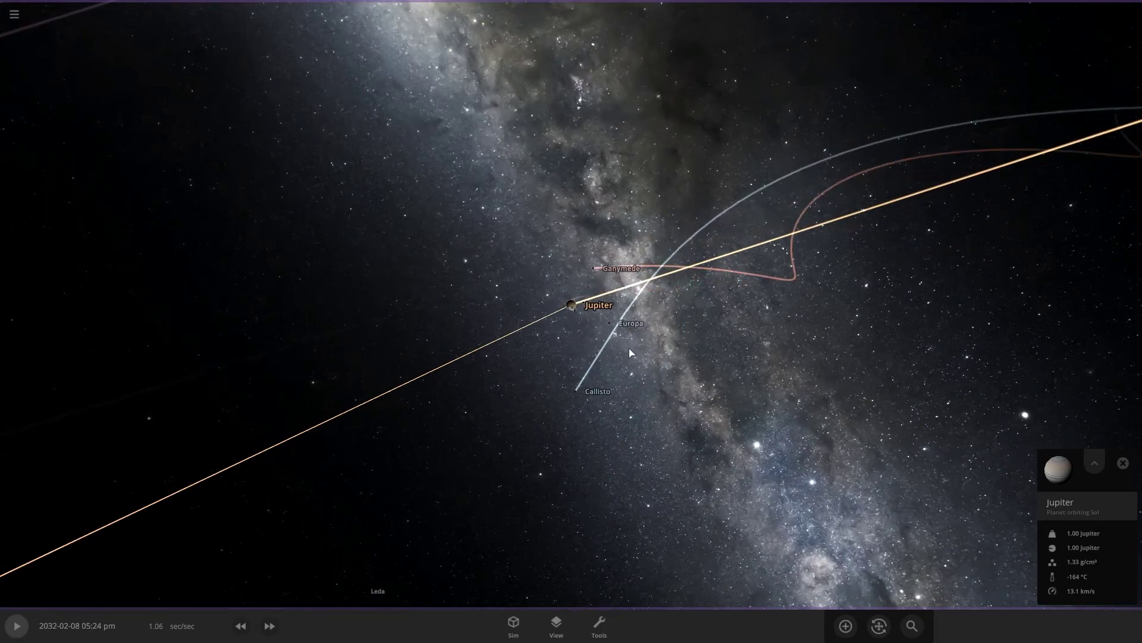
pyautogui.doubleClick(599, 256)
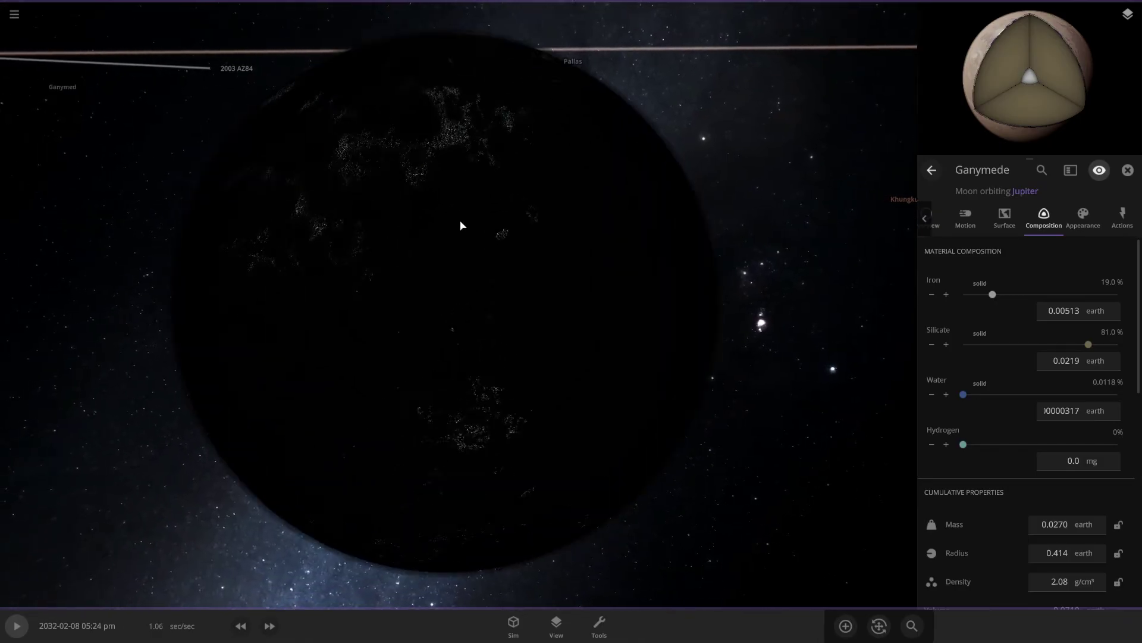
pyautogui.moveTo(461, 225); pyautogui.dragTo(475, 302)
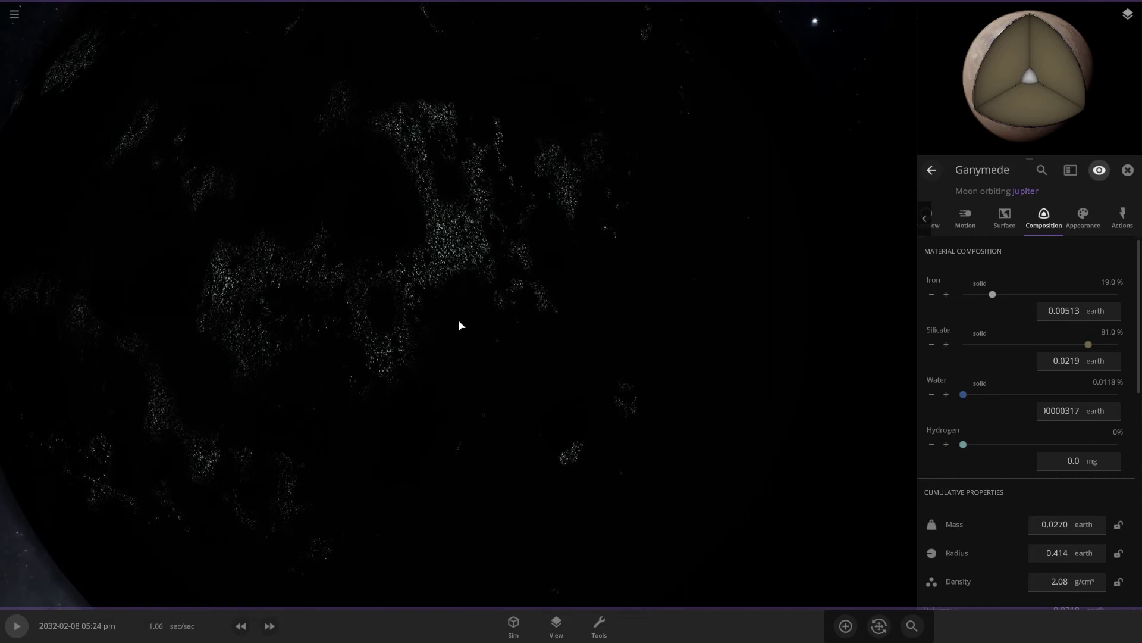
# View Ganymede's sunlit side and check its Earth Similarity and Life Likelihood.
pyautogui.scroll(-5, 594, 316)
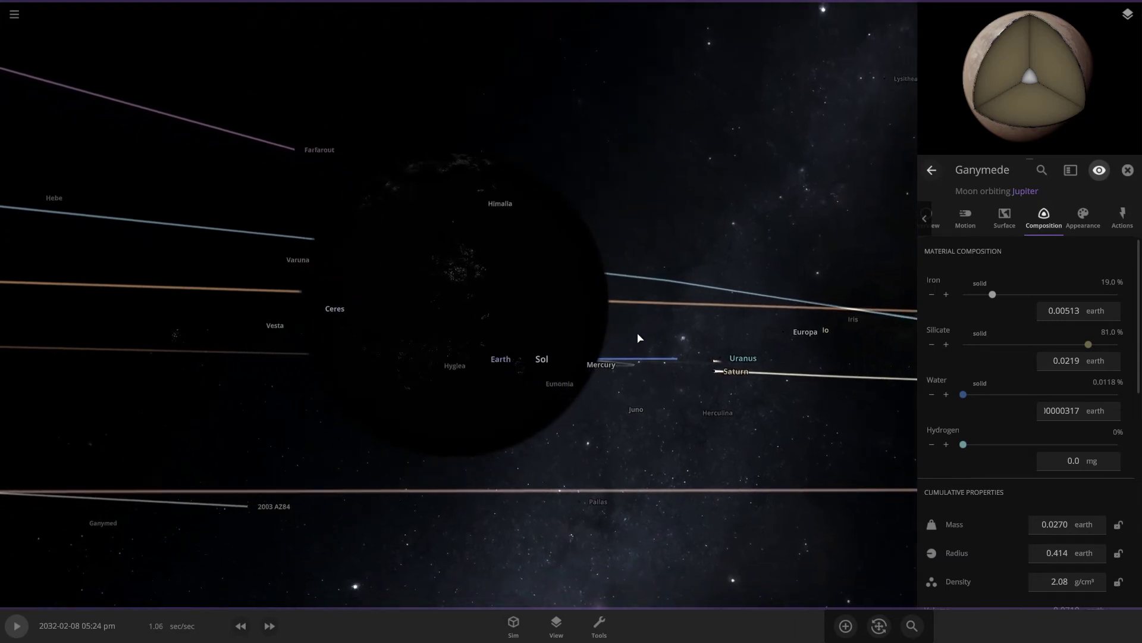
pyautogui.scroll(-6, 1012, 370)
pyautogui.scroll(-2, 1012, 370)
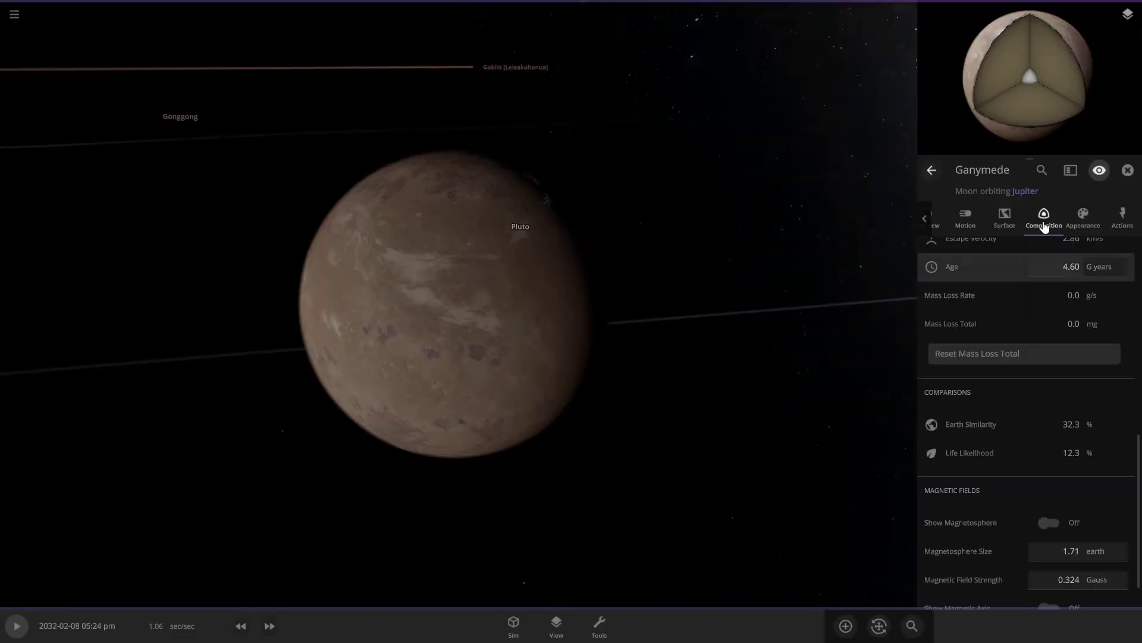
# Check Ganymede's surface temperatures and view the lights across its night side.
pyautogui.click(1005, 221)
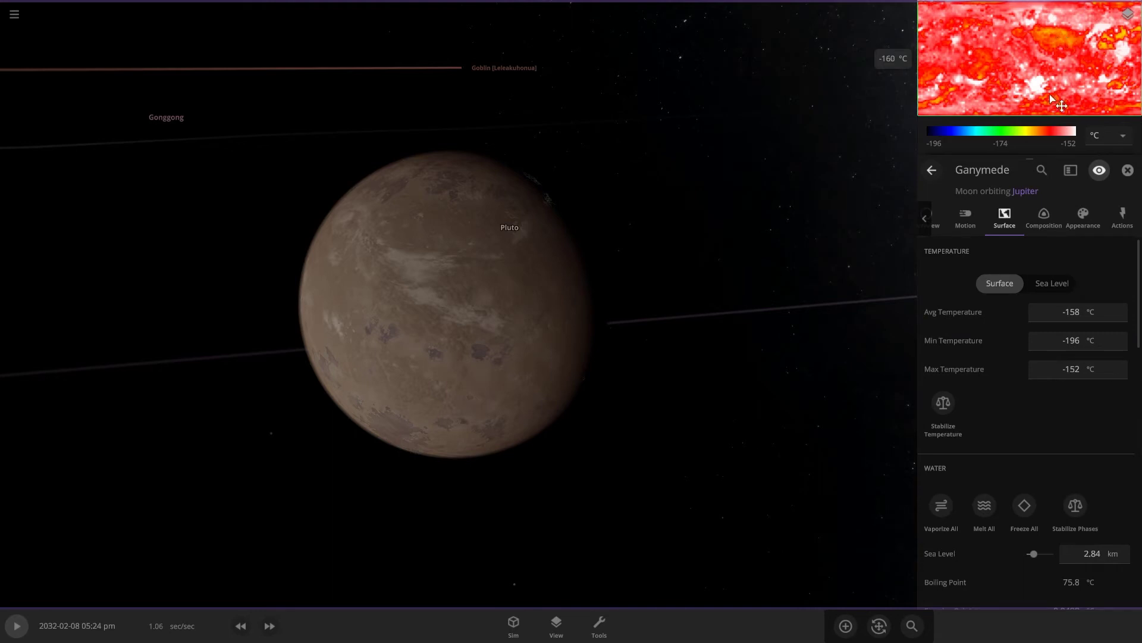
pyautogui.moveTo(569, 327); pyautogui.dragTo(650, 444)
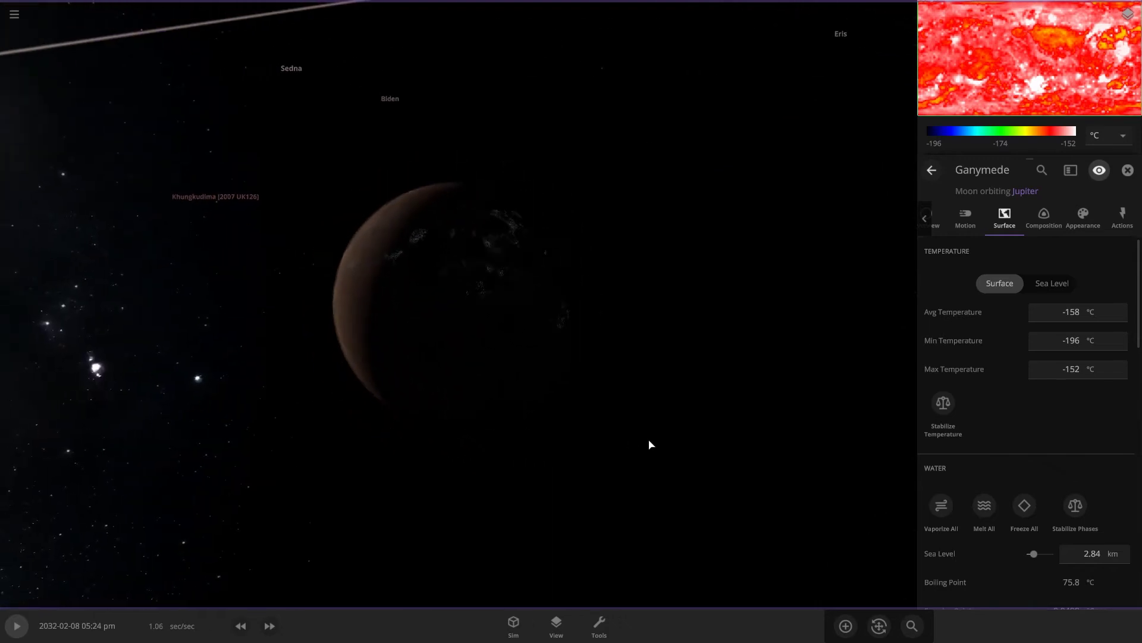
pyautogui.moveTo(556, 391); pyautogui.dragTo(486, 347)
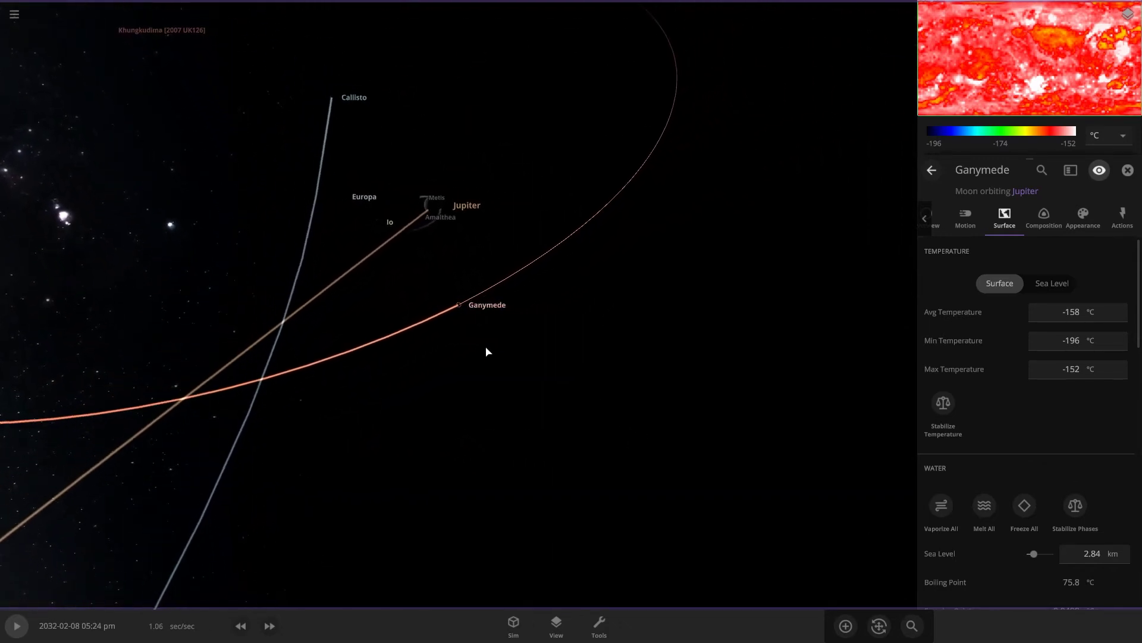
# Focus on Io and inspect its night lights and sunlit surface.
pyautogui.click(387, 224)
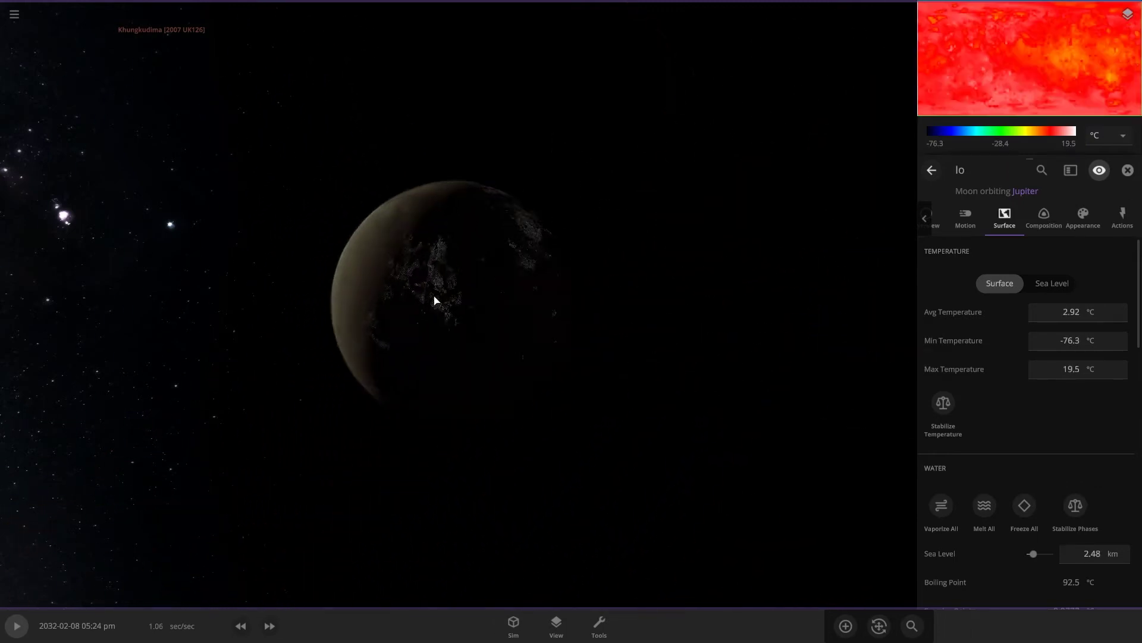
pyautogui.moveTo(730, 357); pyautogui.dragTo(535, 422)
pyautogui.scroll(3, 436, 357)
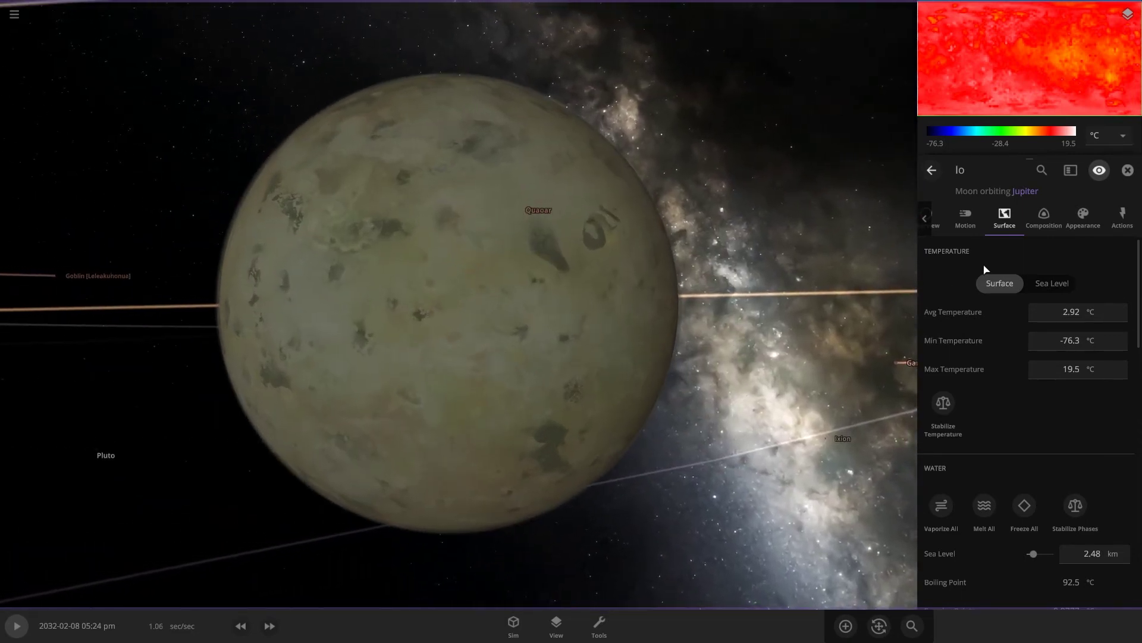
# Check Io's material composition, Earth Similarity and Life Likelihood while viewing its surface from several angles.
pyautogui.click(1044, 219)
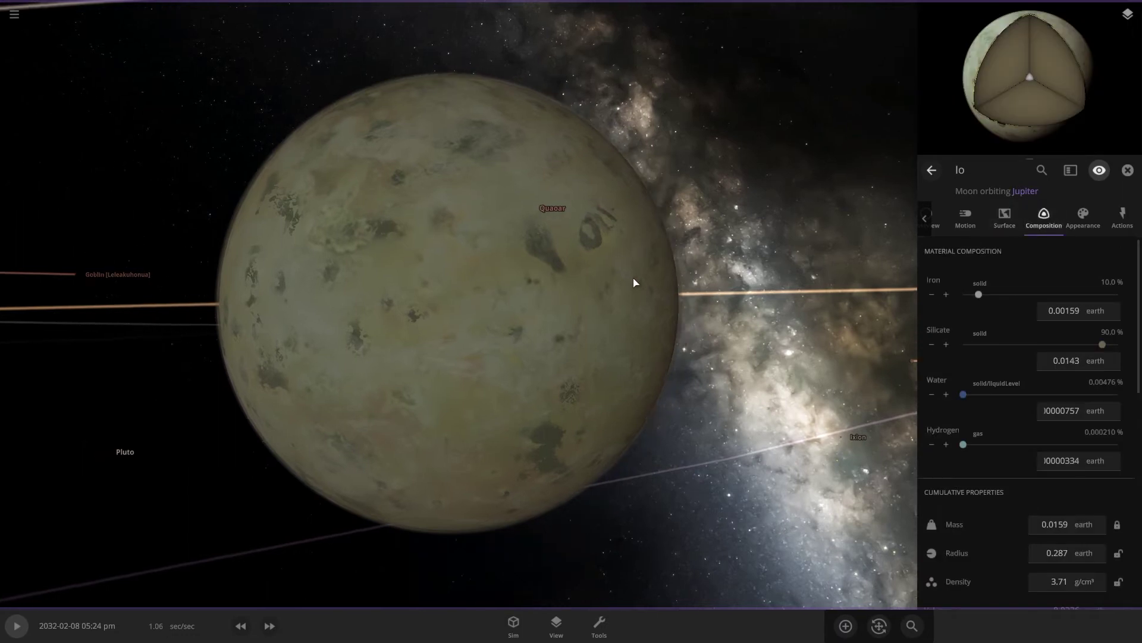
pyautogui.moveTo(633, 280); pyautogui.dragTo(258, 216)
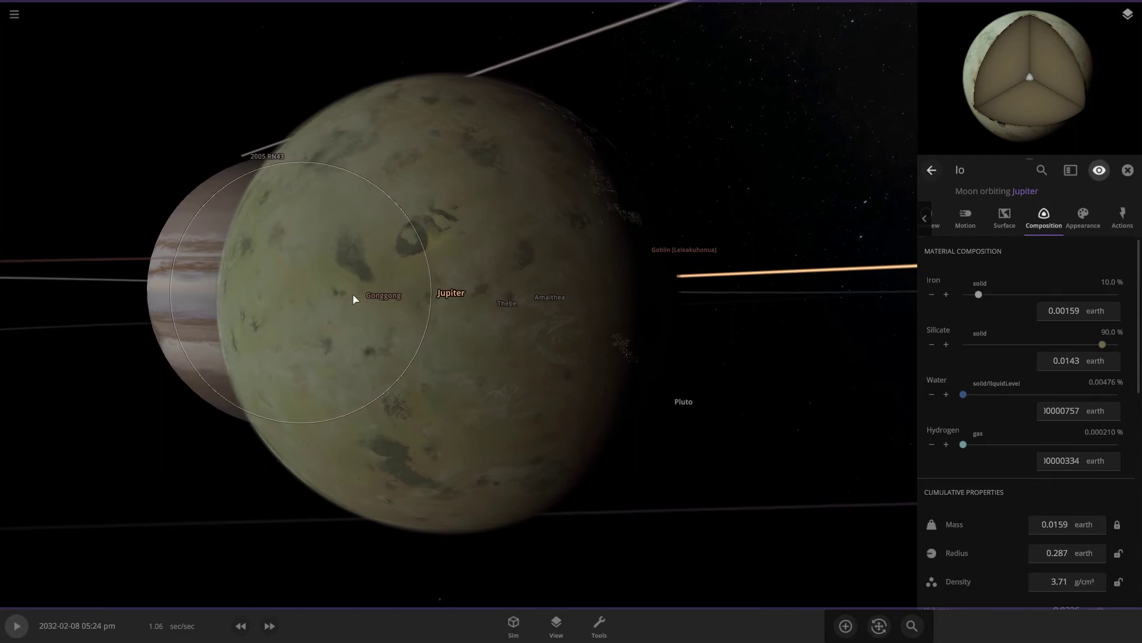
pyautogui.moveTo(354, 299); pyautogui.dragTo(507, 323)
pyautogui.scroll(-8, 1046, 378)
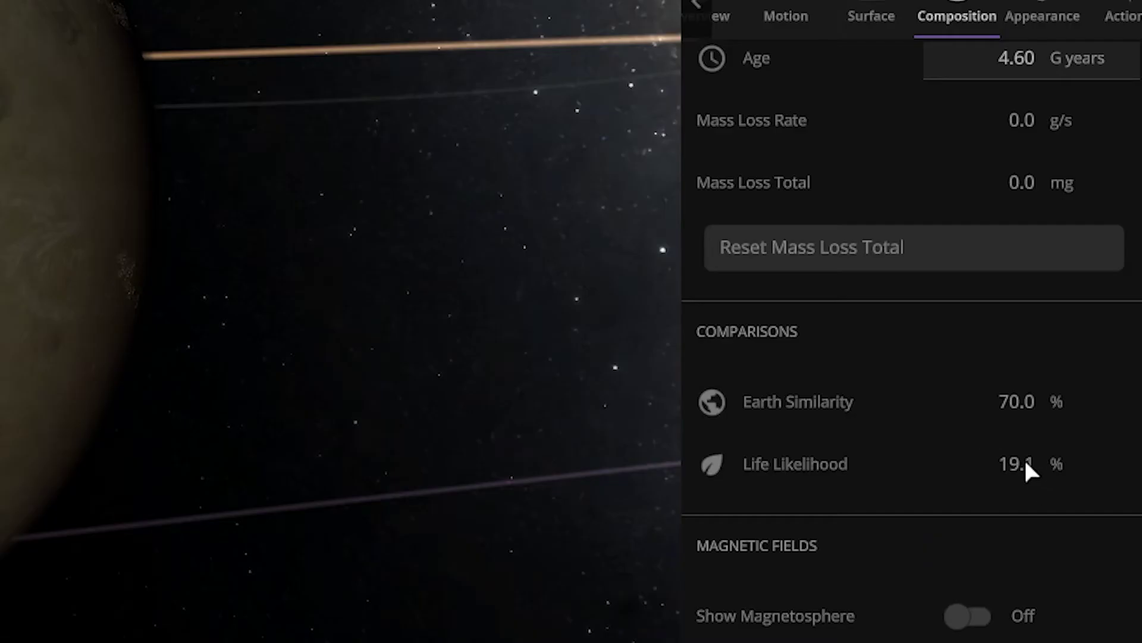
pyautogui.moveTo(1070, 428)
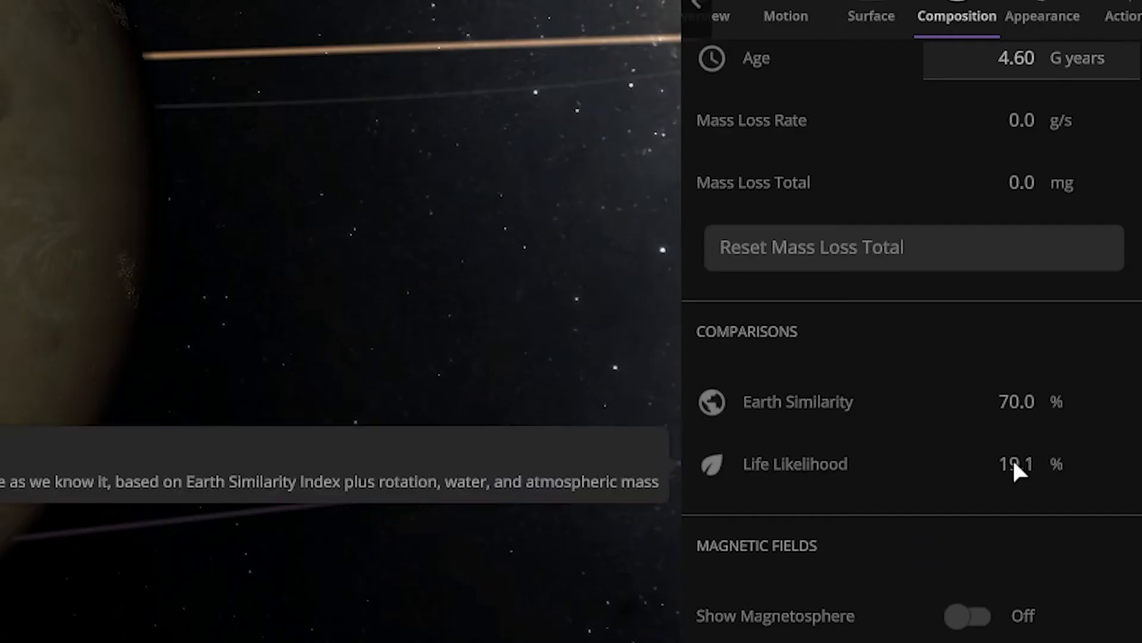
pyautogui.moveTo(536, 417); pyautogui.dragTo(666, 510)
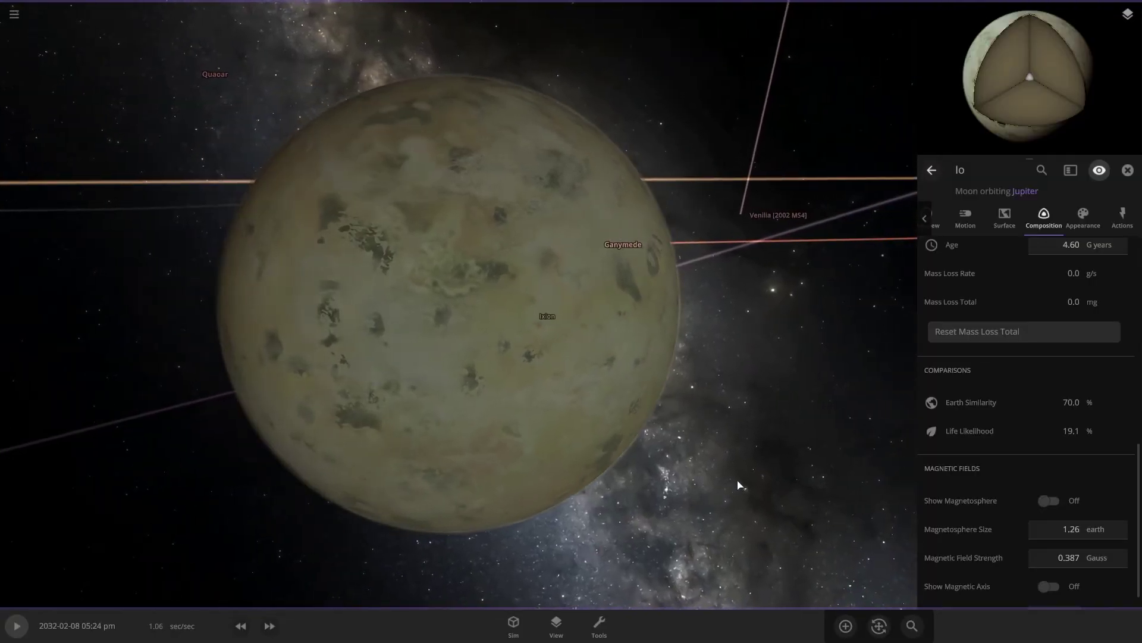
# Leave Io, focus on Europa among Jupiter's moons and inspect its sunlit surface up close.
pyautogui.scroll(-5, 717, 482)
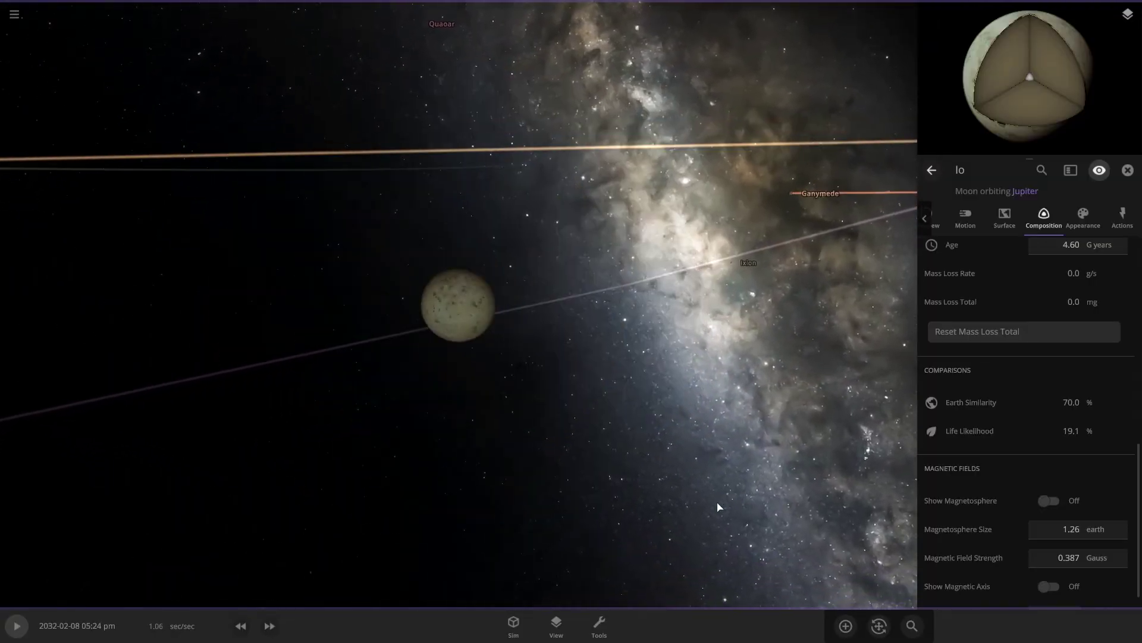
pyautogui.scroll(-5, 717, 506)
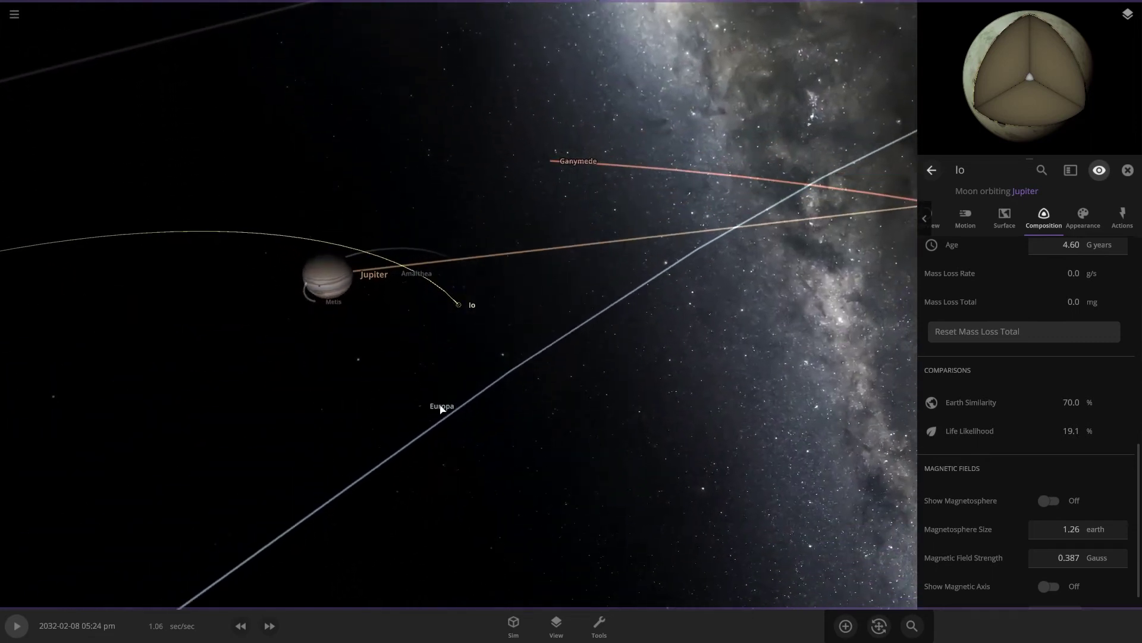
pyautogui.scroll(-5, 415, 339)
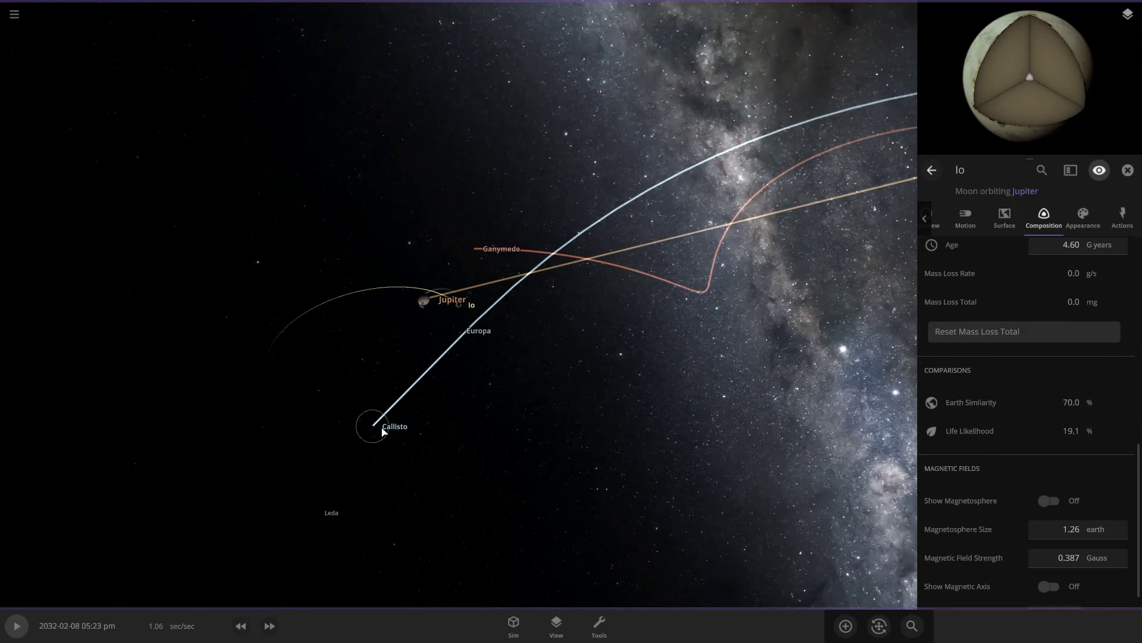
pyautogui.click(465, 337)
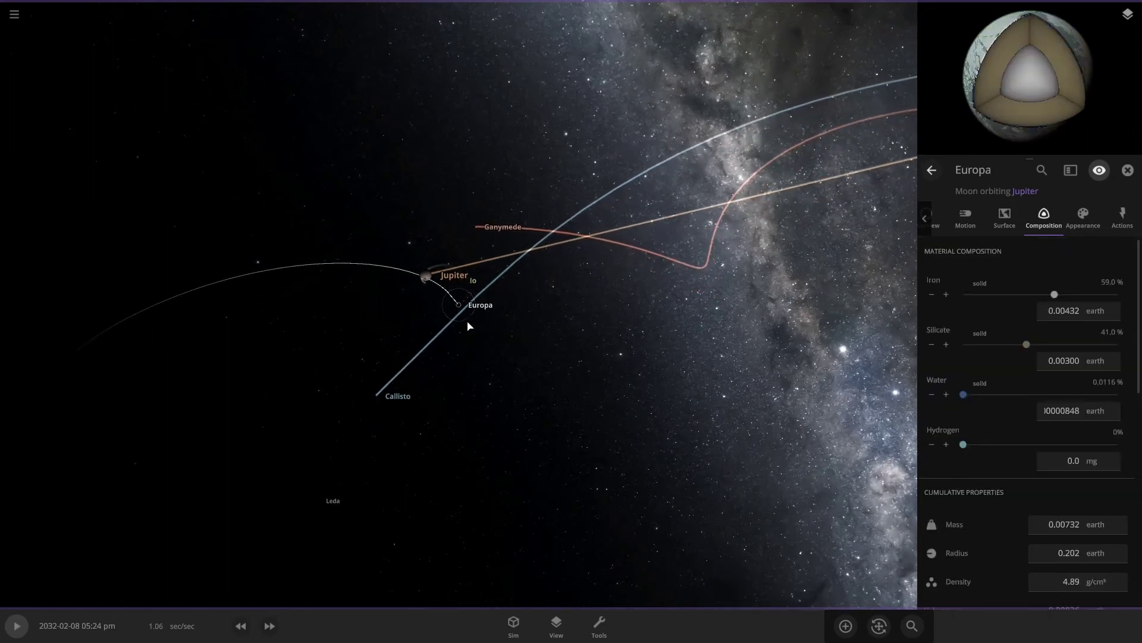
pyautogui.scroll(5, 468, 324)
pyautogui.moveTo(589, 306); pyautogui.dragTo(676, 485)
pyautogui.scroll(3, 588, 505)
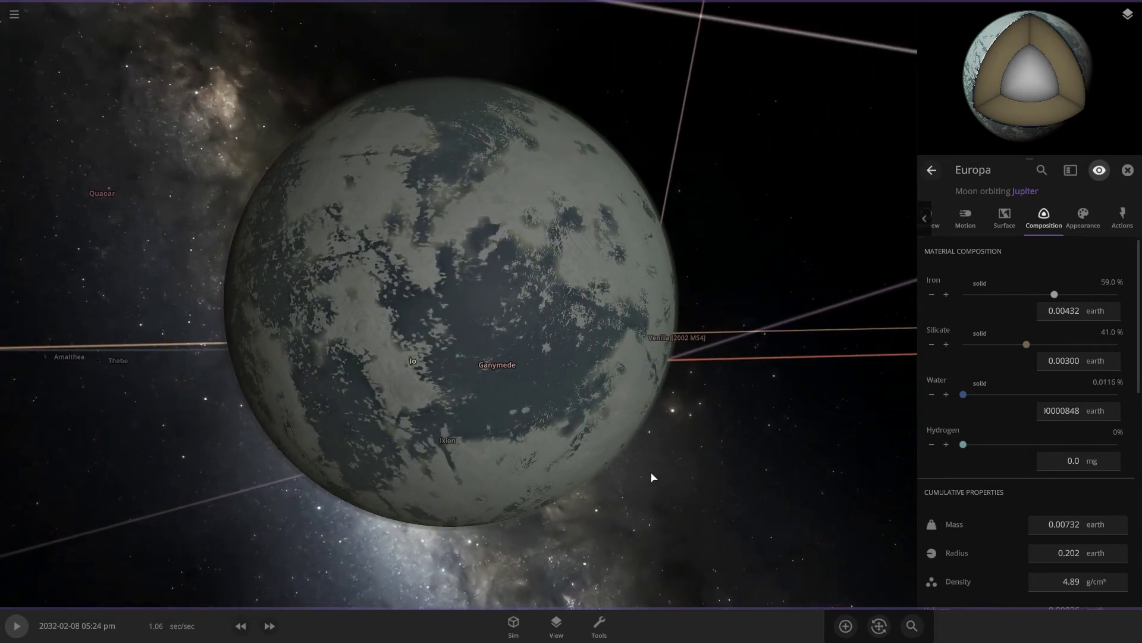
pyautogui.moveTo(653, 477); pyautogui.dragTo(734, 503)
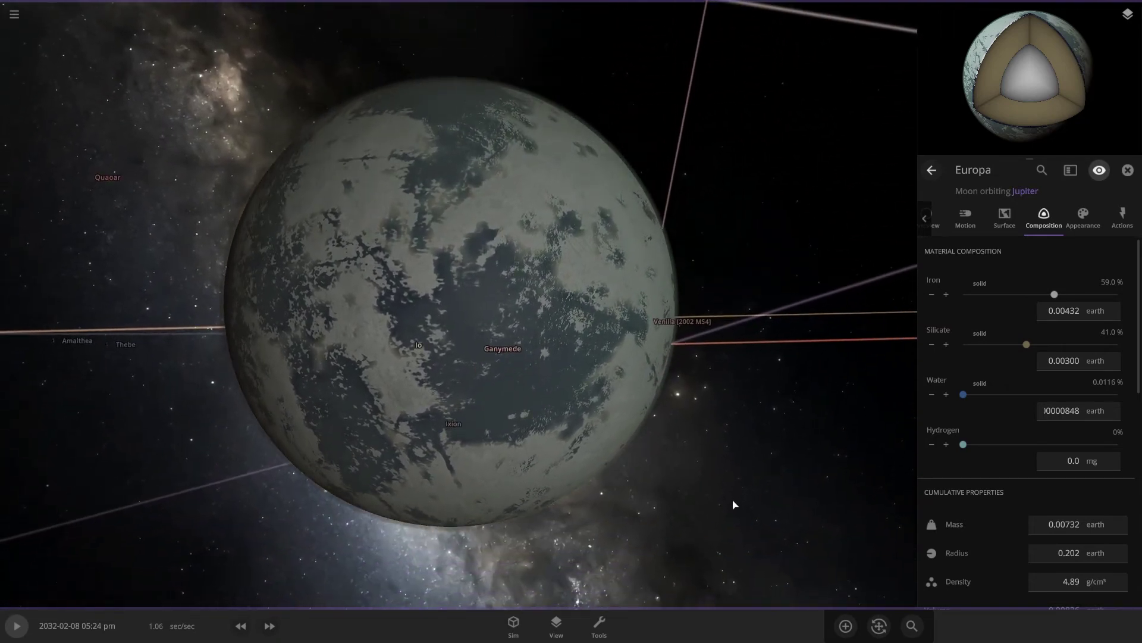
# Check Europa's Earth Similarity, Life Likelihood and surface temperatures.
pyautogui.scroll(-10, 1010, 407)
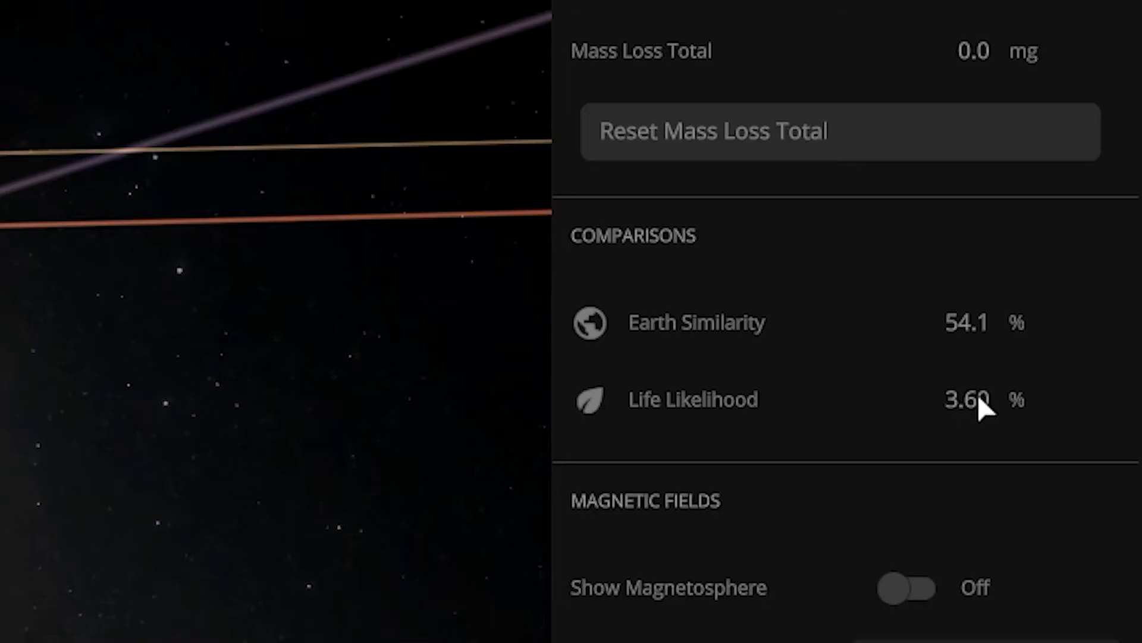
pyautogui.moveTo(979, 399)
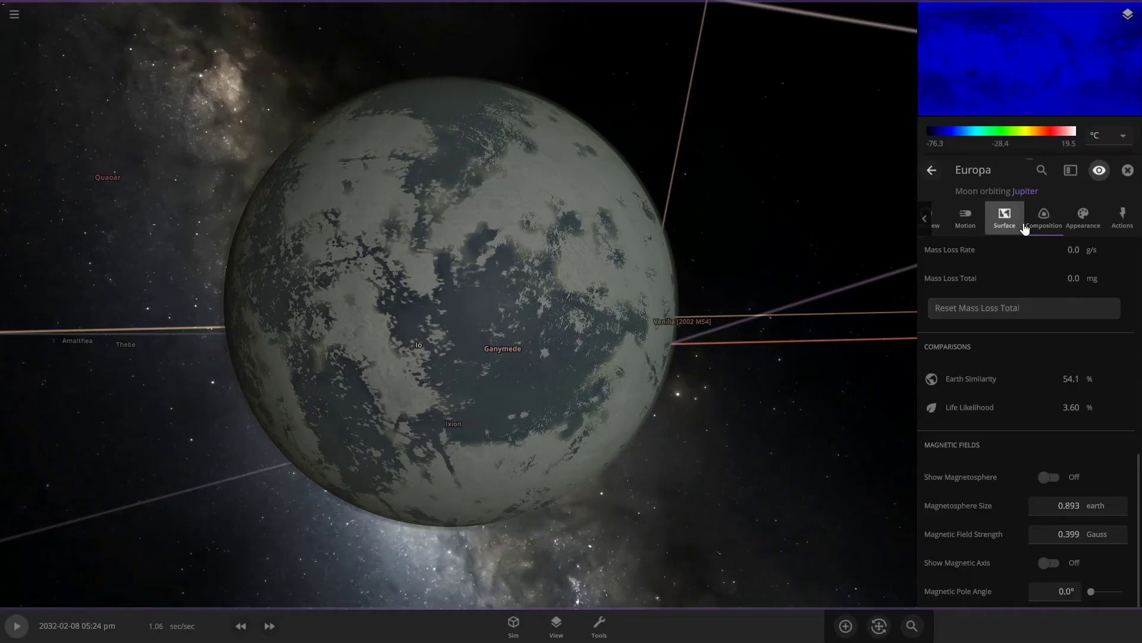
pyautogui.click(1019, 225)
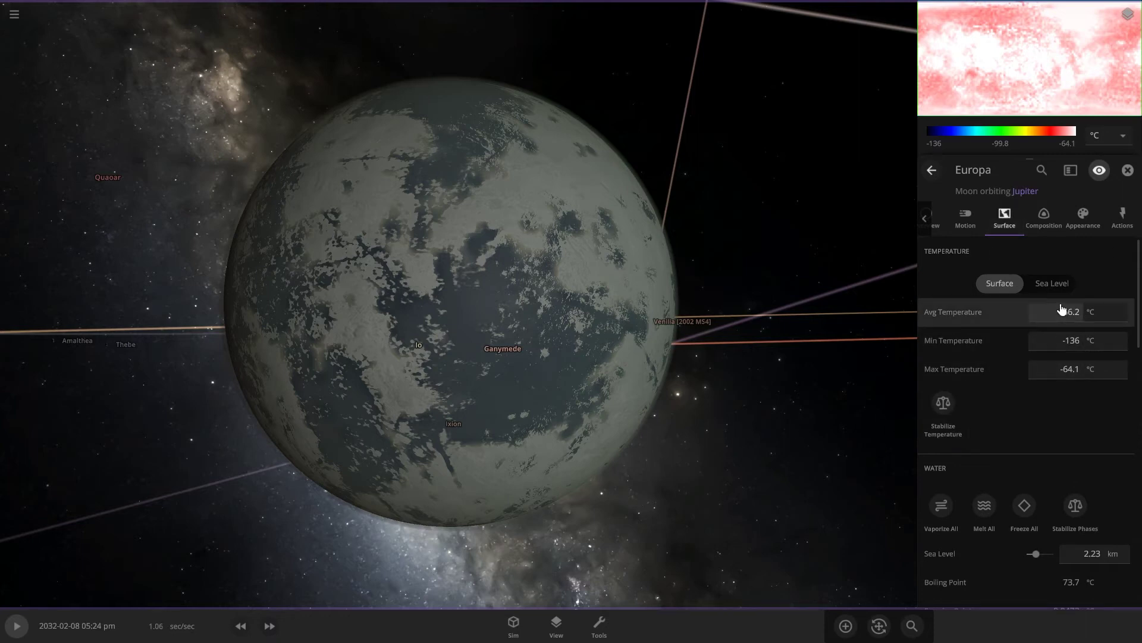
pyautogui.moveTo(838, 452); pyautogui.dragTo(826, 405)
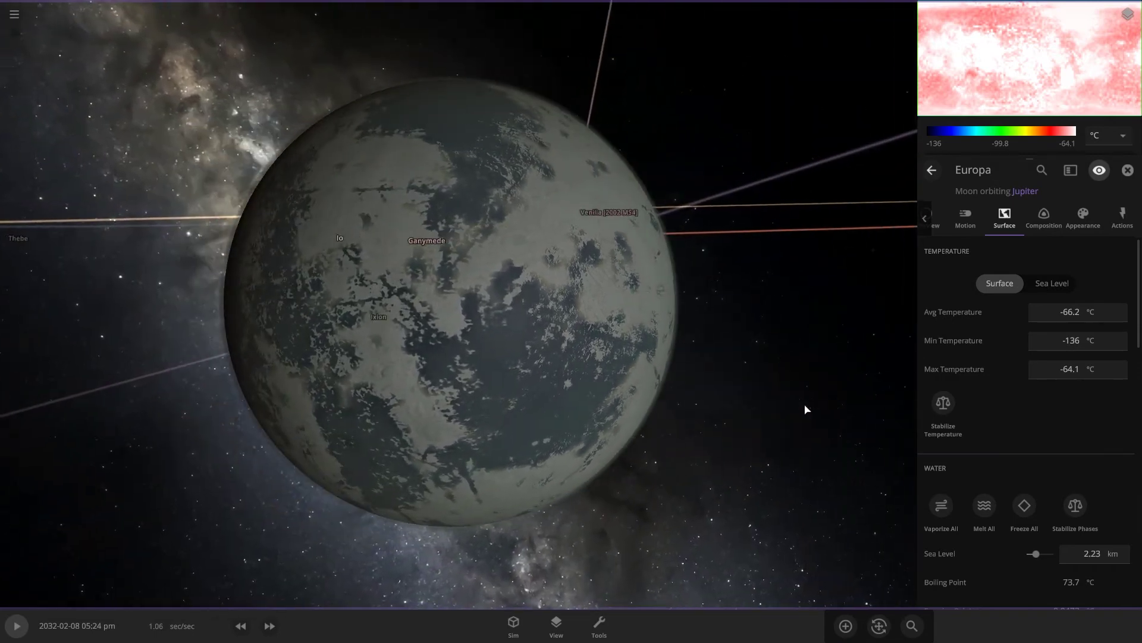
# Leave Europa, focus on Callisto and inspect the clouds, seas and land on its sunlit side.
pyautogui.scroll(-10, 798, 408)
pyautogui.moveTo(577, 391); pyautogui.dragTo(383, 444)
pyautogui.doubleClick(384, 442)
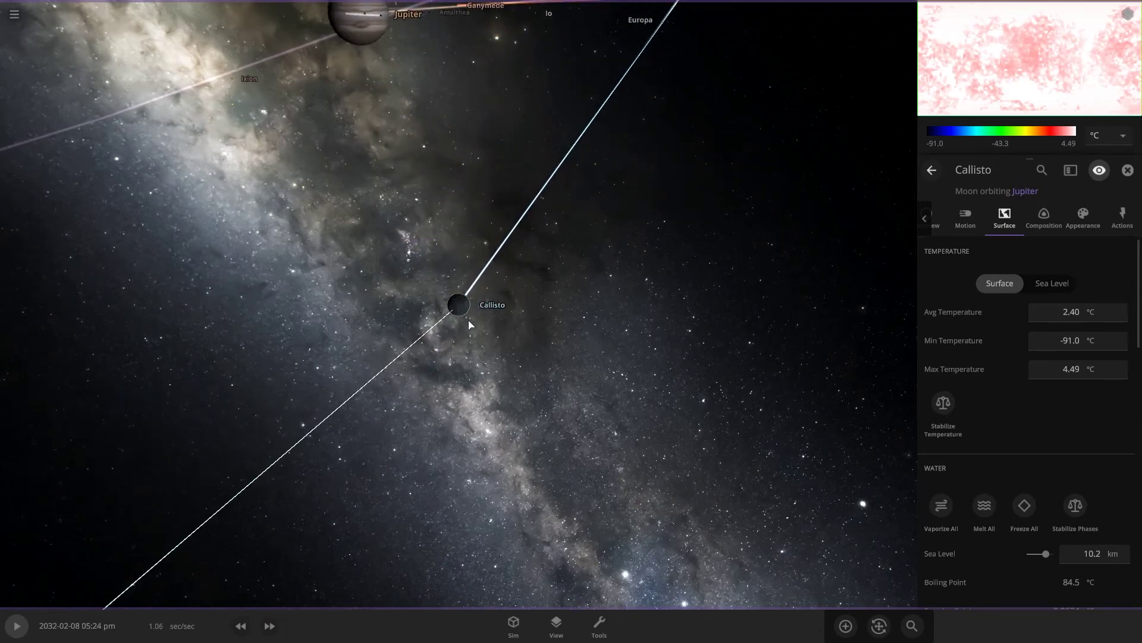
pyautogui.moveTo(469, 319); pyautogui.dragTo(569, 309)
pyautogui.scroll(5, 569, 308)
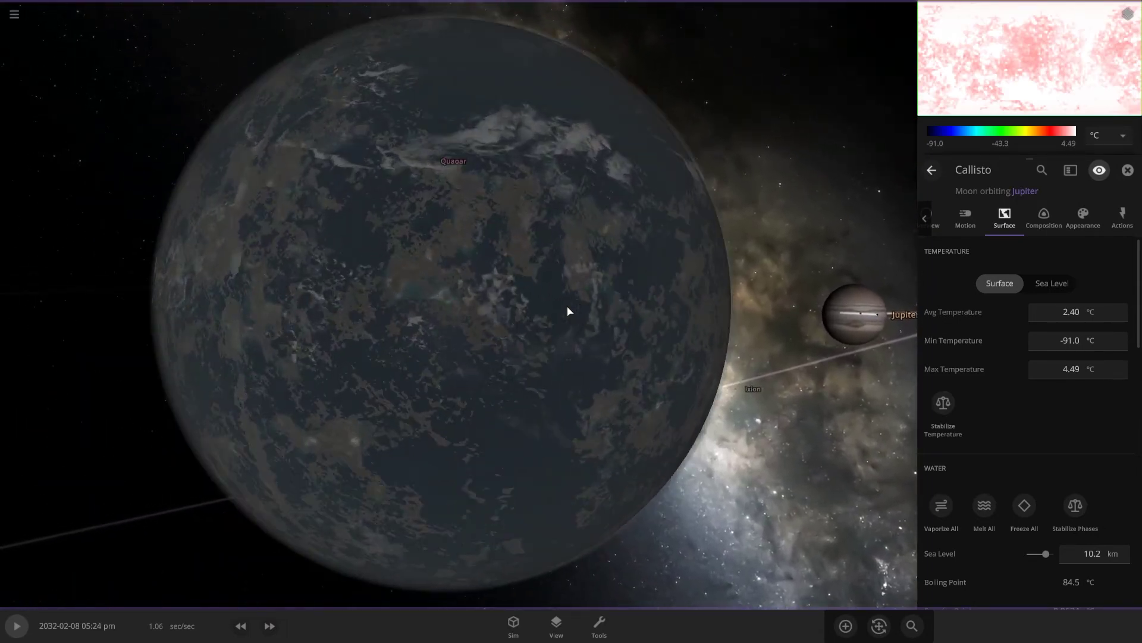
pyautogui.scroll(-1, 568, 307)
pyautogui.scroll(-1, 429, 343)
pyautogui.moveTo(165, 371); pyautogui.dragTo(387, 143)
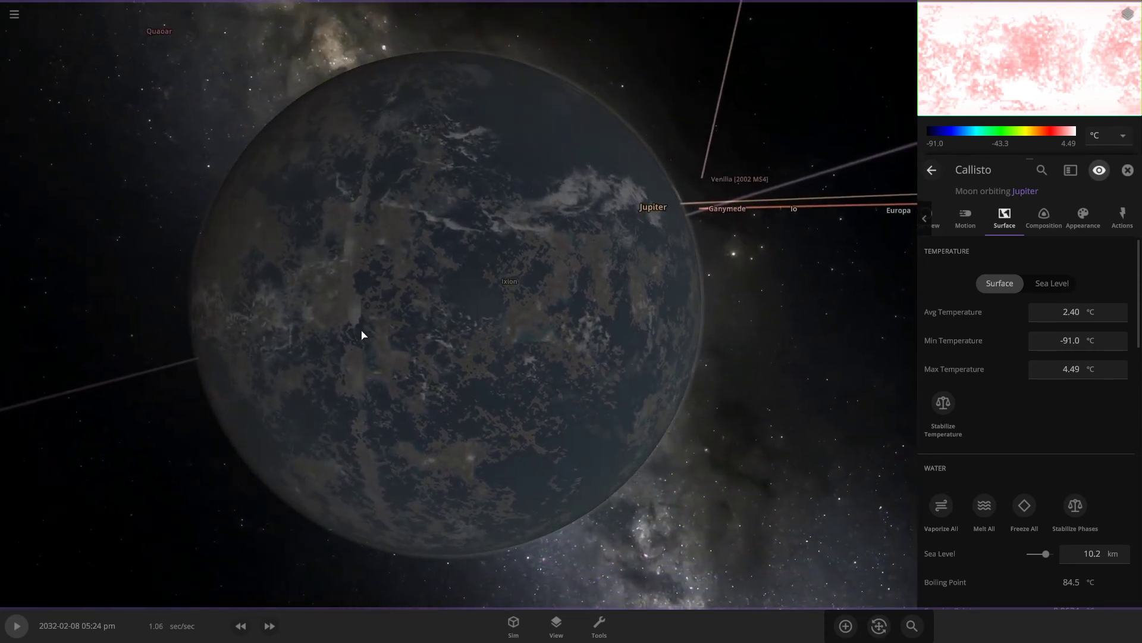
# Examine the lights scattered across Callisto's night side up close.
pyautogui.moveTo(215, 466); pyautogui.dragTo(583, 418)
pyautogui.scroll(3, 552, 373)
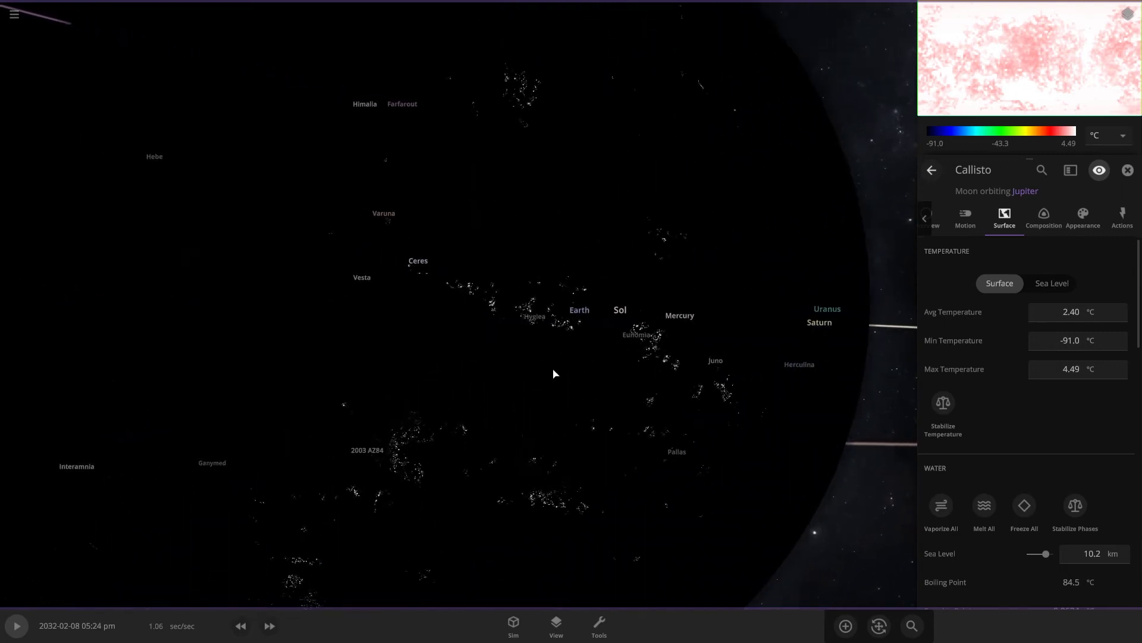
pyautogui.moveTo(498, 415); pyautogui.dragTo(487, 404)
pyautogui.scroll(-4, 487, 402)
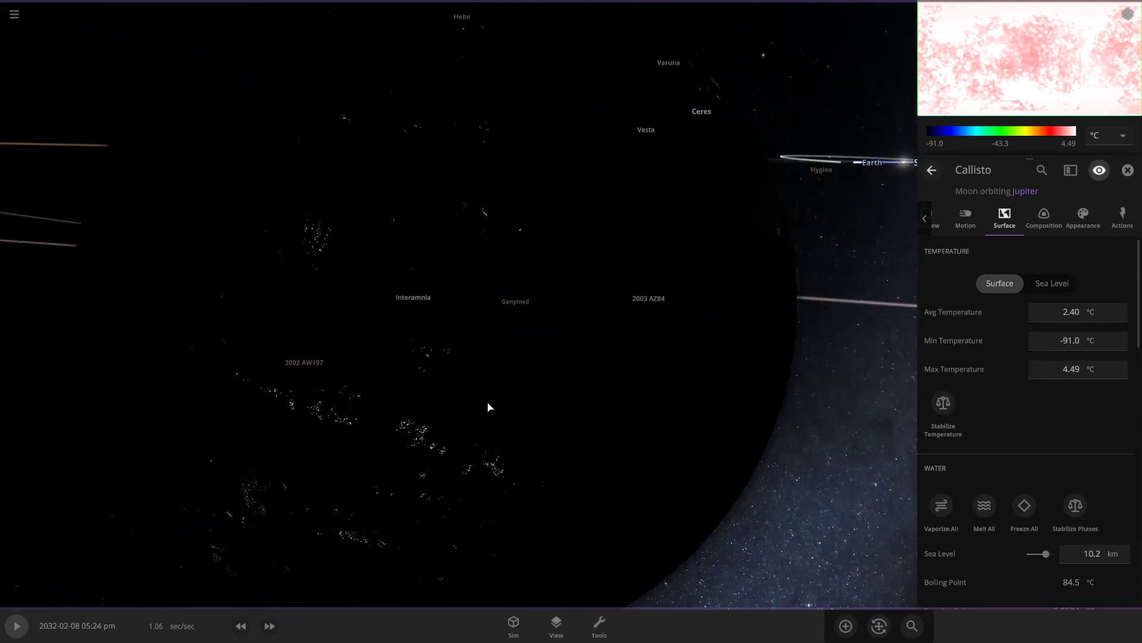
# Return to Callisto's sunlit side and check its Earth Similarity, Life Likelihood and surface temperatures.
pyautogui.moveTo(708, 382); pyautogui.dragTo(523, 368)
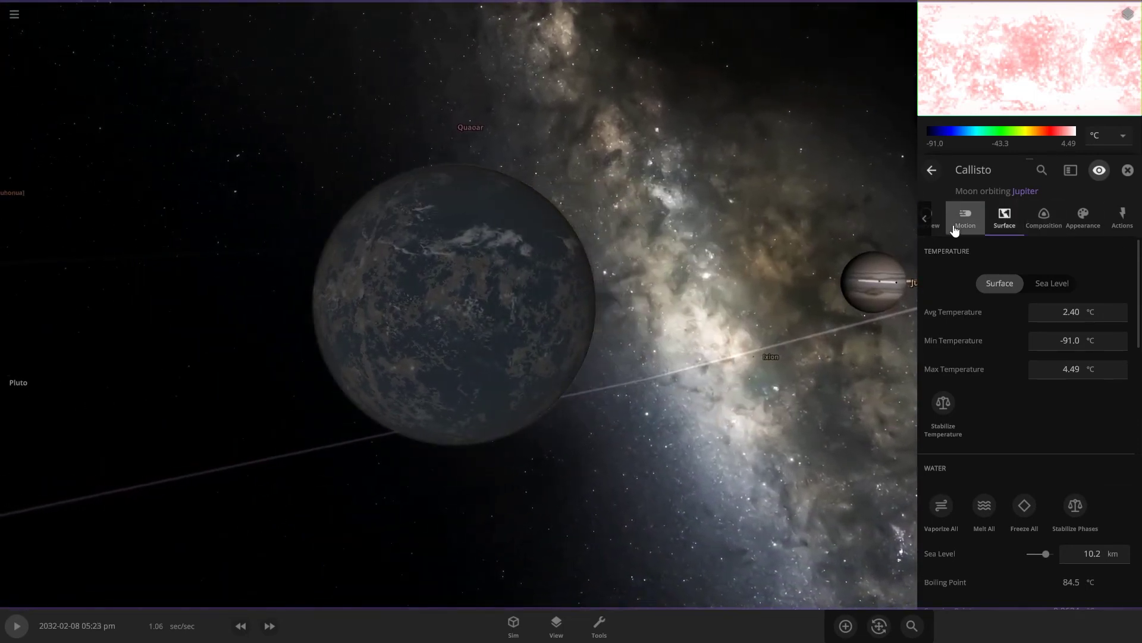
pyautogui.click(1047, 229)
pyautogui.scroll(-10, 1052, 416)
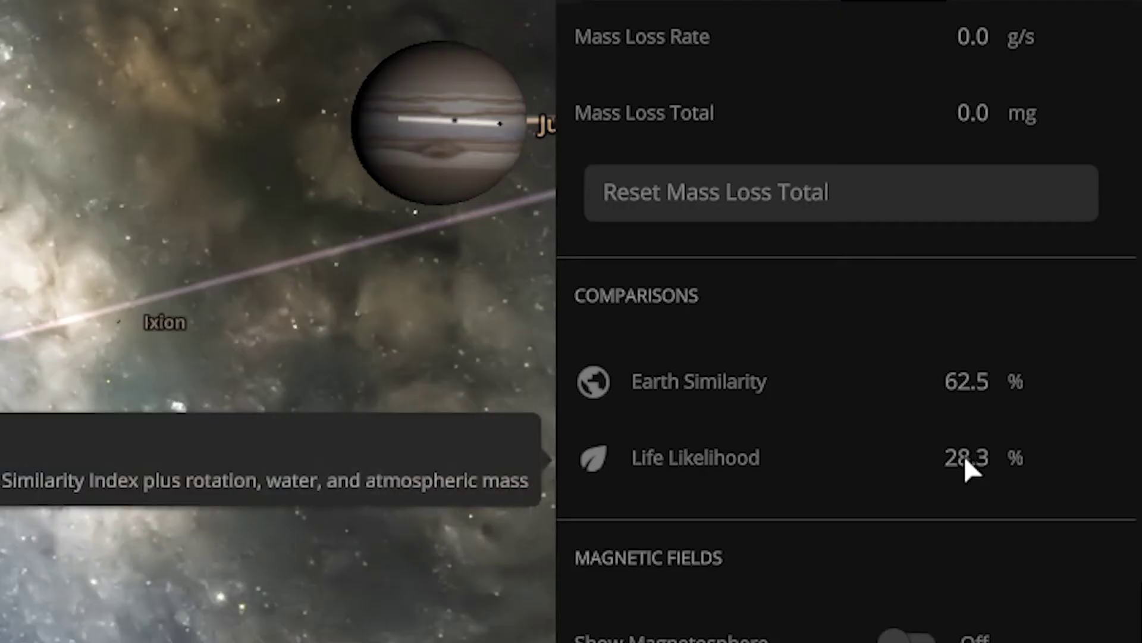
pyautogui.click(1015, 225)
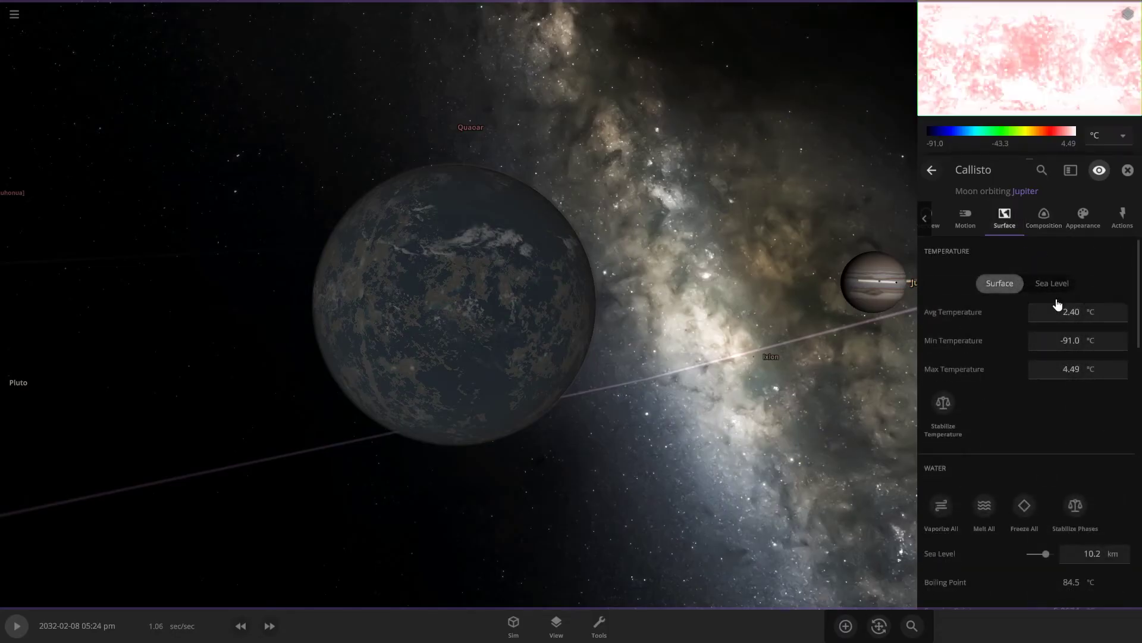
pyautogui.scroll(10, 649, 386)
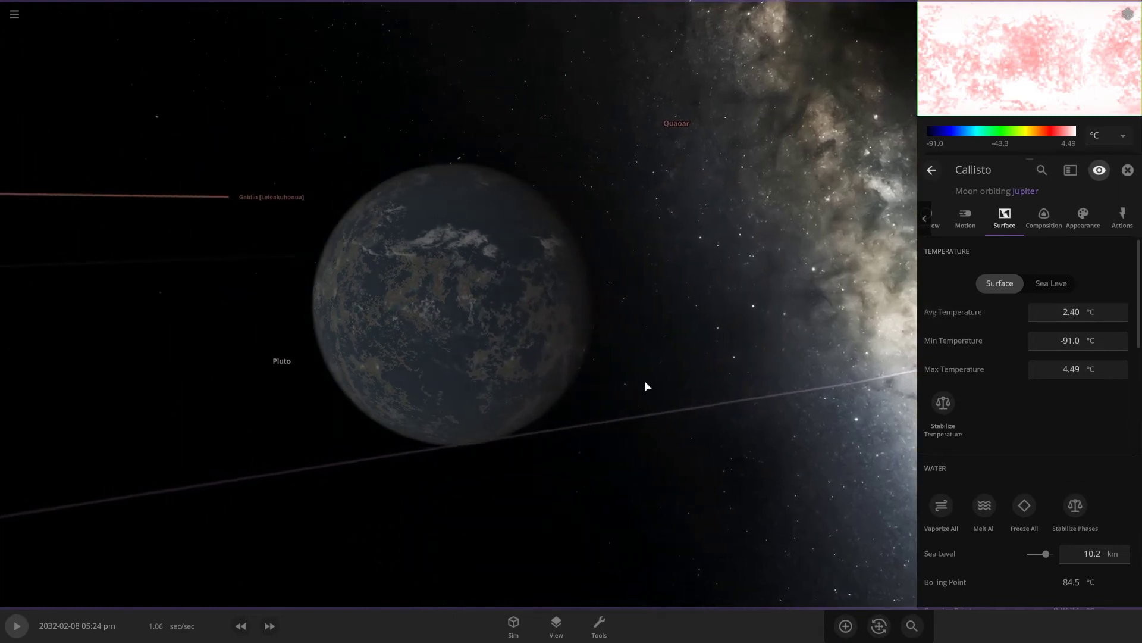
# Leave Callisto, return to Jupiter and focus on Saturn from the wider solar system view.
pyautogui.scroll(-5, 650, 386)
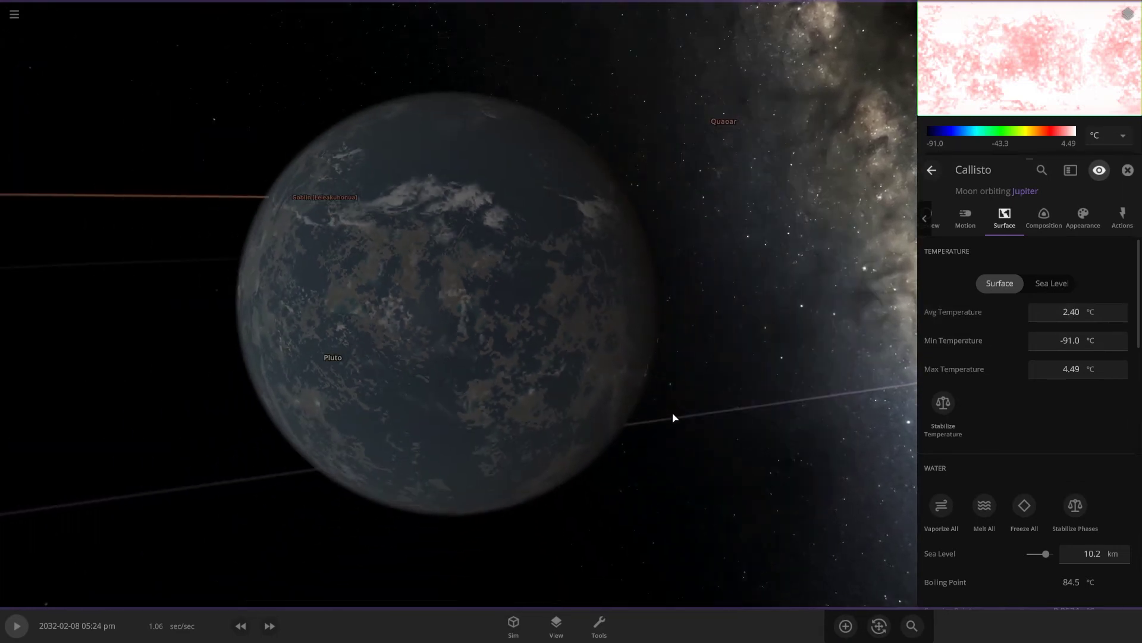
pyautogui.scroll(-3, 711, 403)
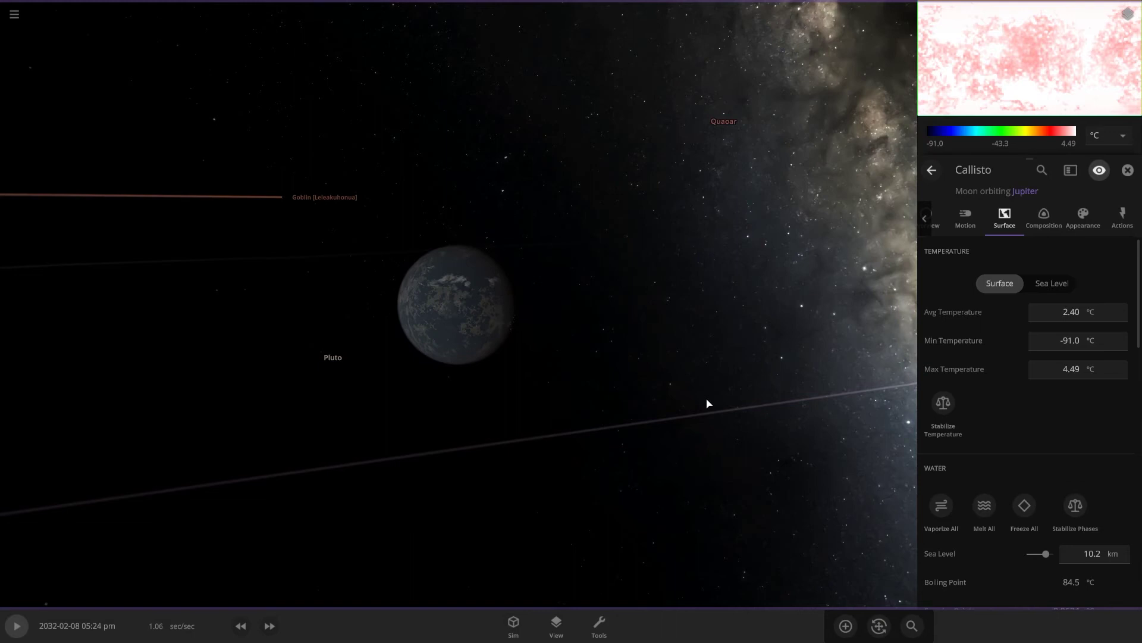
pyautogui.moveTo(574, 375); pyautogui.dragTo(592, 492)
pyautogui.moveTo(634, 369); pyautogui.dragTo(485, 337)
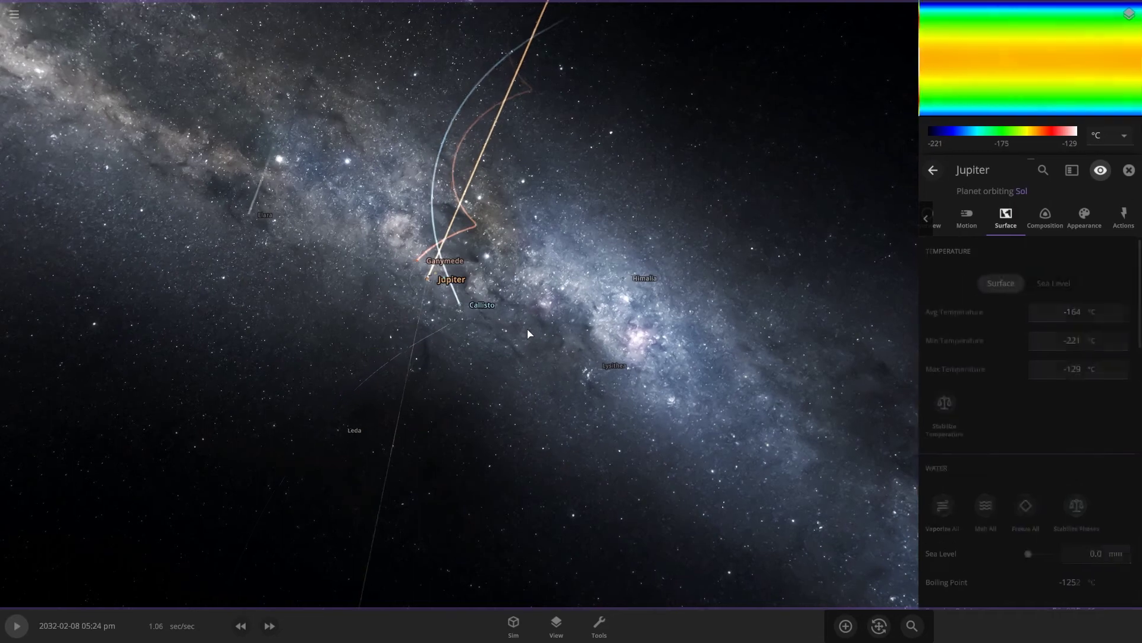
pyautogui.click(527, 331)
pyautogui.doubleClick(539, 285)
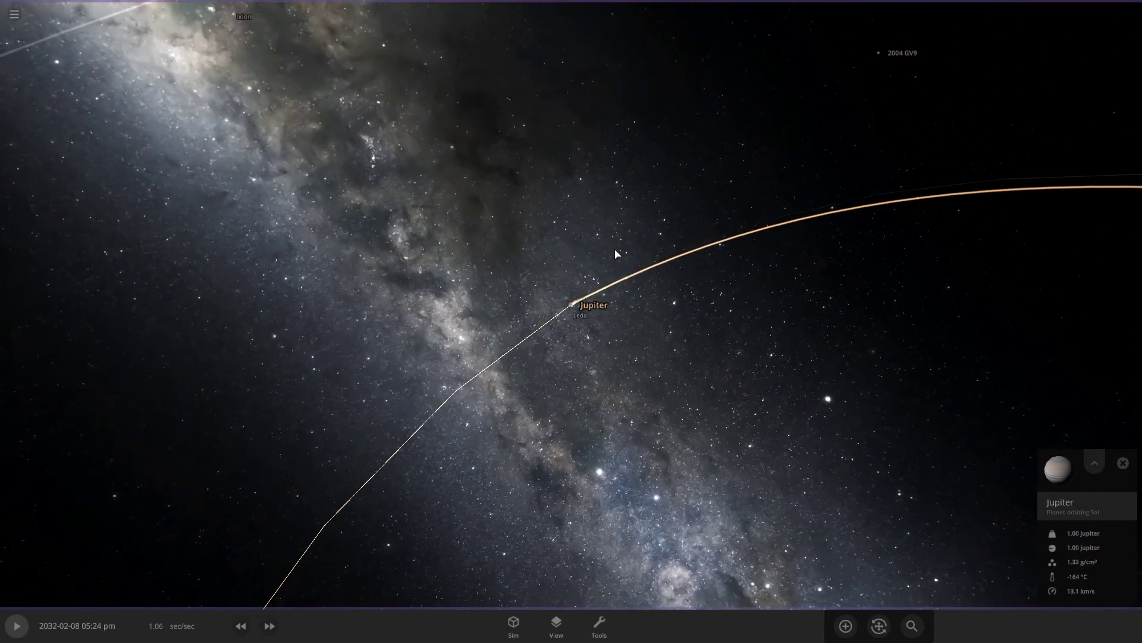
pyautogui.scroll(-5, 607, 269)
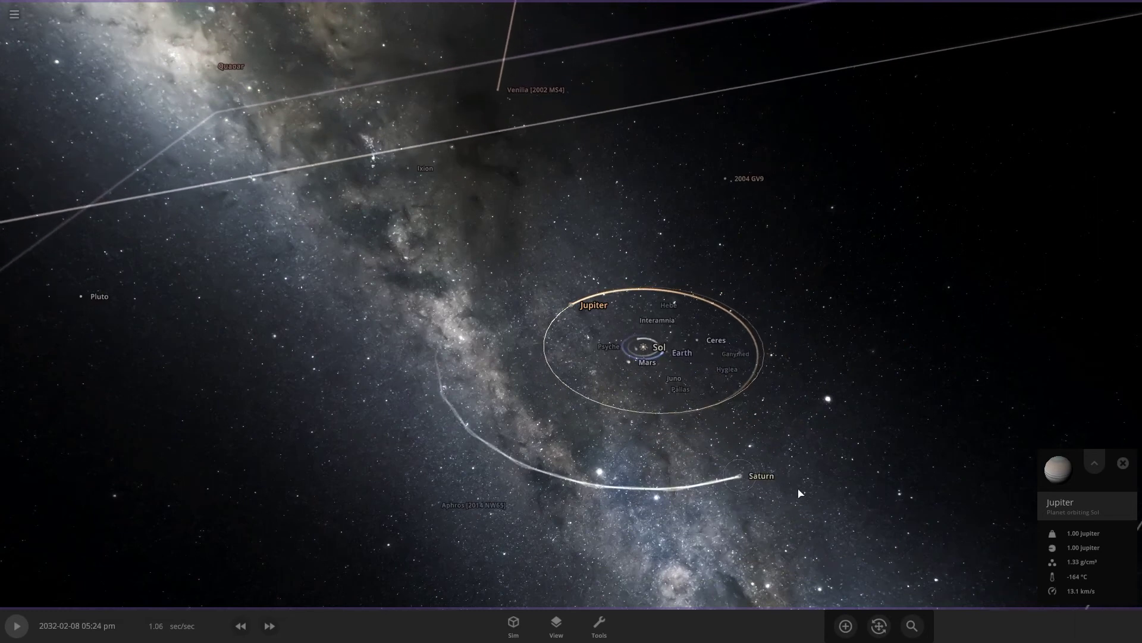
pyautogui.doubleClick(739, 477)
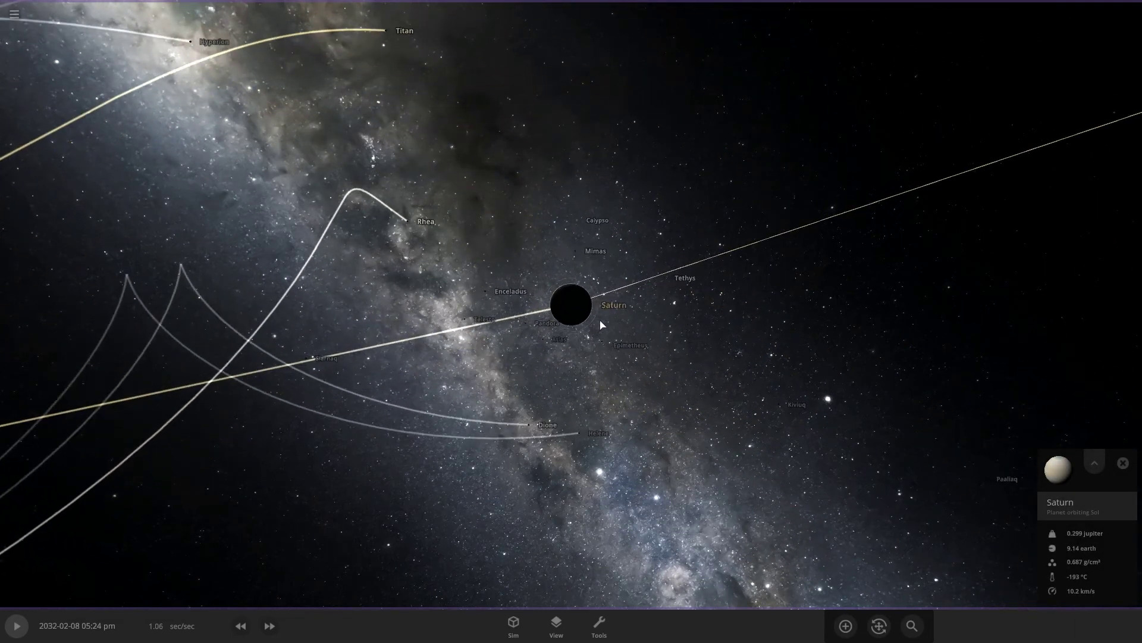
# Focus on Saturn's moon Tethys and examine the lights across its night side up close.
pyautogui.moveTo(729, 296); pyautogui.dragTo(583, 274)
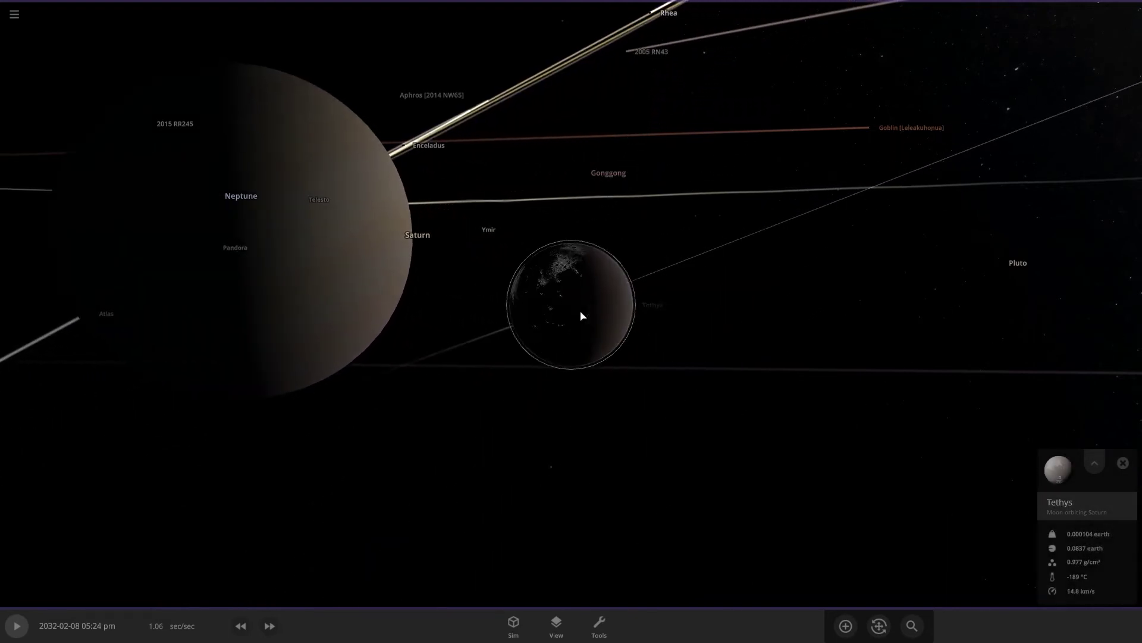
pyautogui.moveTo(583, 316); pyautogui.dragTo(855, 454)
pyautogui.scroll(3, 616, 341)
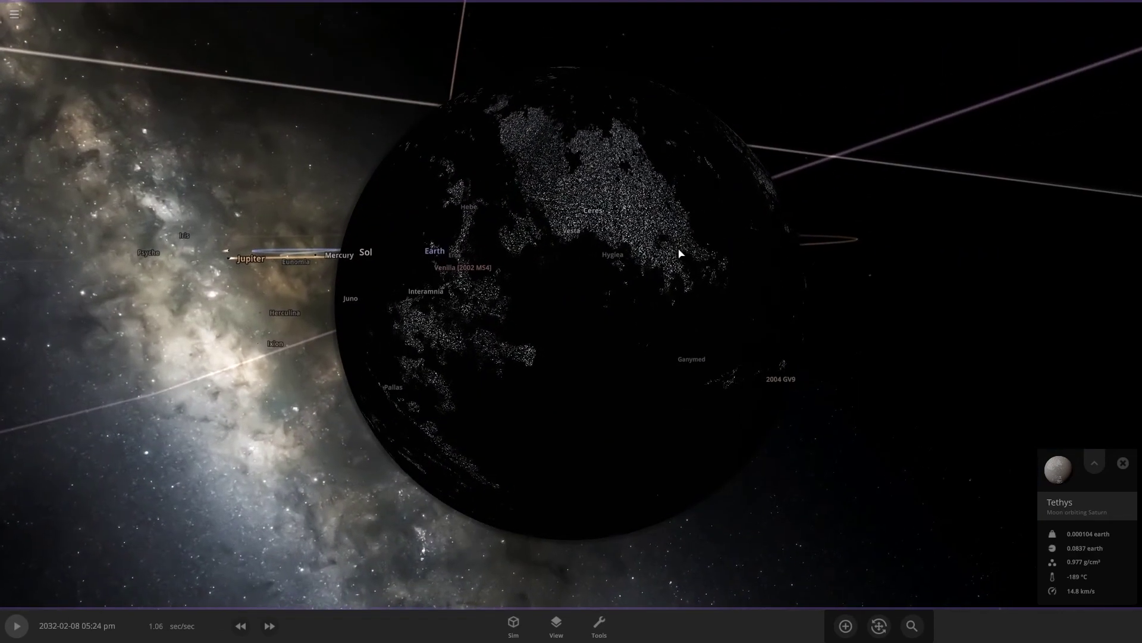
pyautogui.moveTo(679, 254); pyautogui.dragTo(555, 443)
pyautogui.scroll(3, 678, 296)
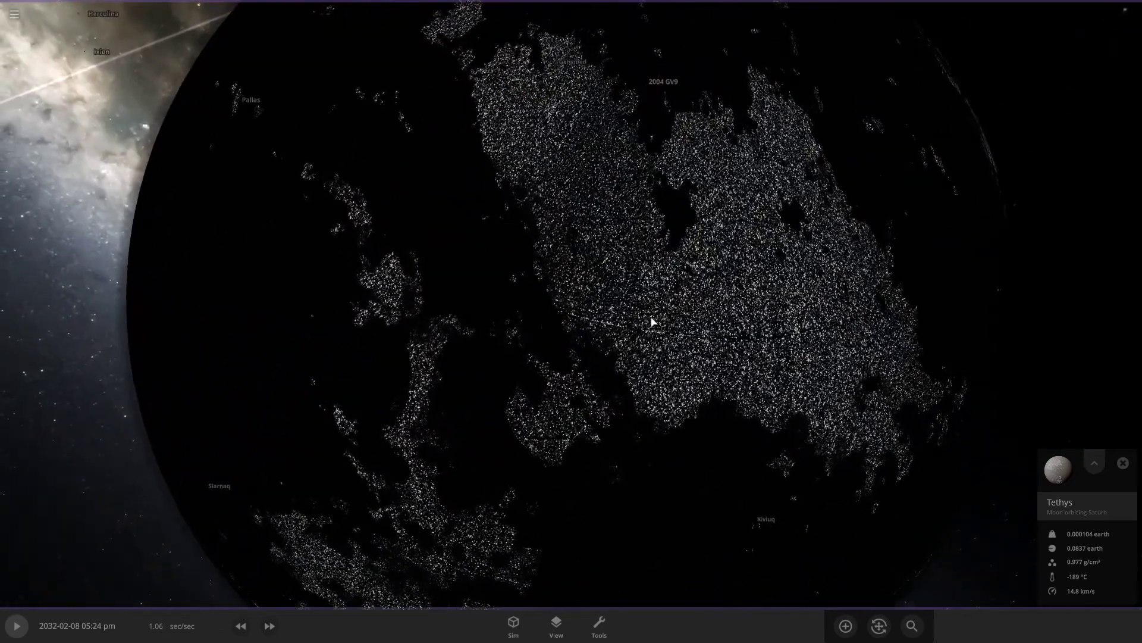
# View Tethys's sunlit side and check its surface temperatures, Earth Similarity and Life Likelihood.
pyautogui.scroll(-4, 651, 322)
pyautogui.moveTo(769, 304); pyautogui.dragTo(610, 301)
pyautogui.moveTo(682, 306); pyautogui.dragTo(677, 306)
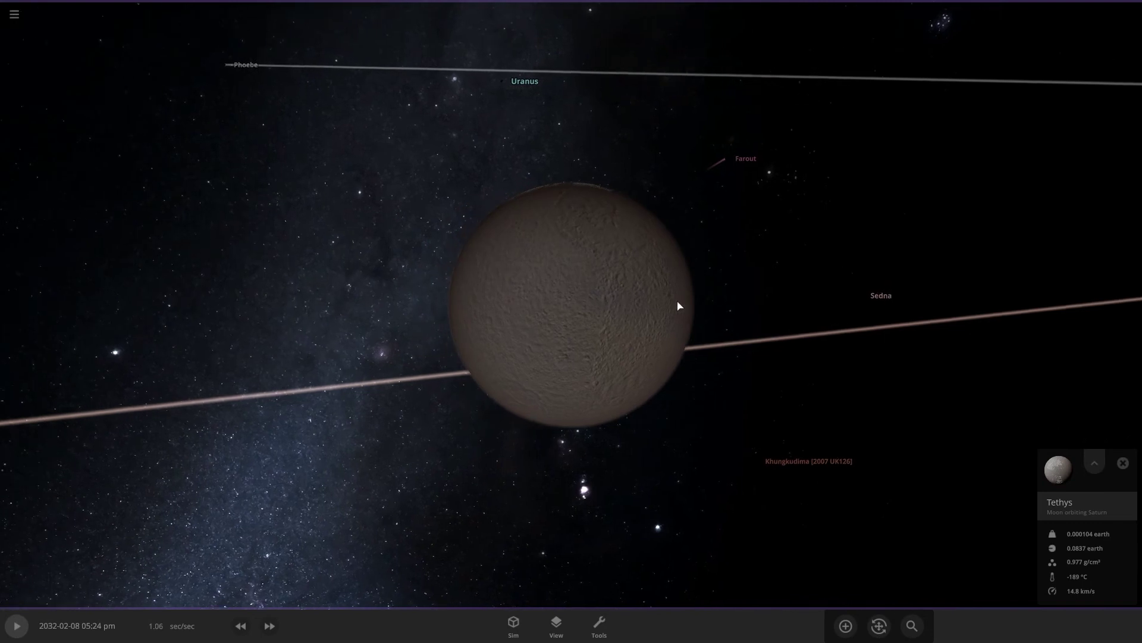
pyautogui.click(677, 306)
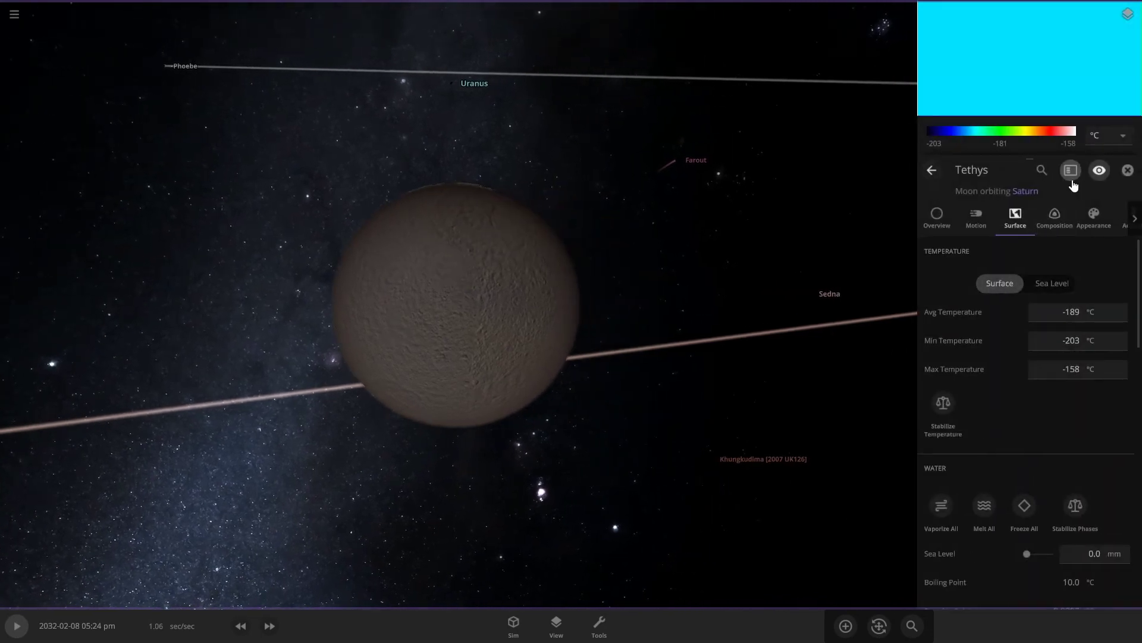
pyautogui.click(1055, 219)
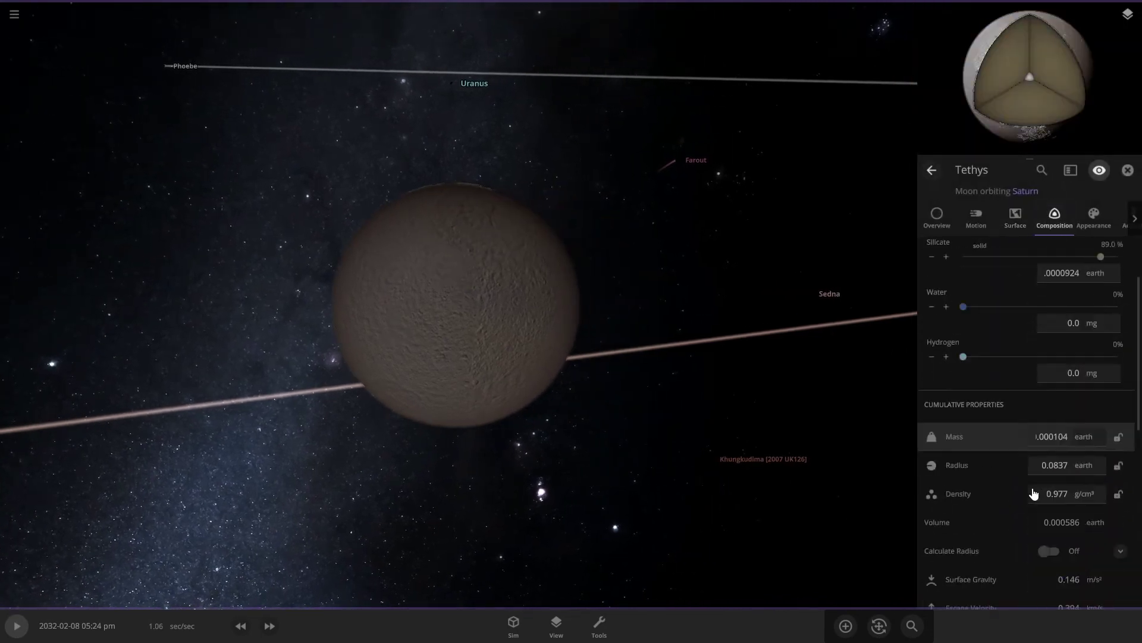
pyautogui.scroll(-8, 1033, 490)
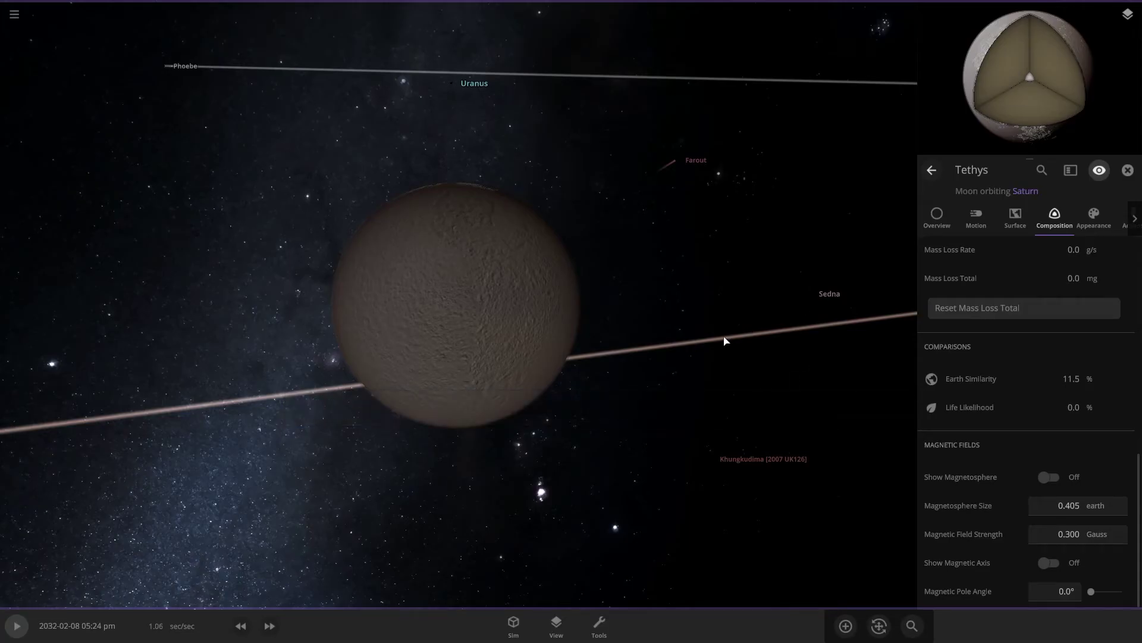
# Leave Tethys and focus on Rhea, bringing its surface into close view.
pyautogui.moveTo(725, 338); pyautogui.dragTo(1067, 381)
pyautogui.moveTo(690, 374); pyautogui.dragTo(357, 381)
pyautogui.scroll(-10, 357, 382)
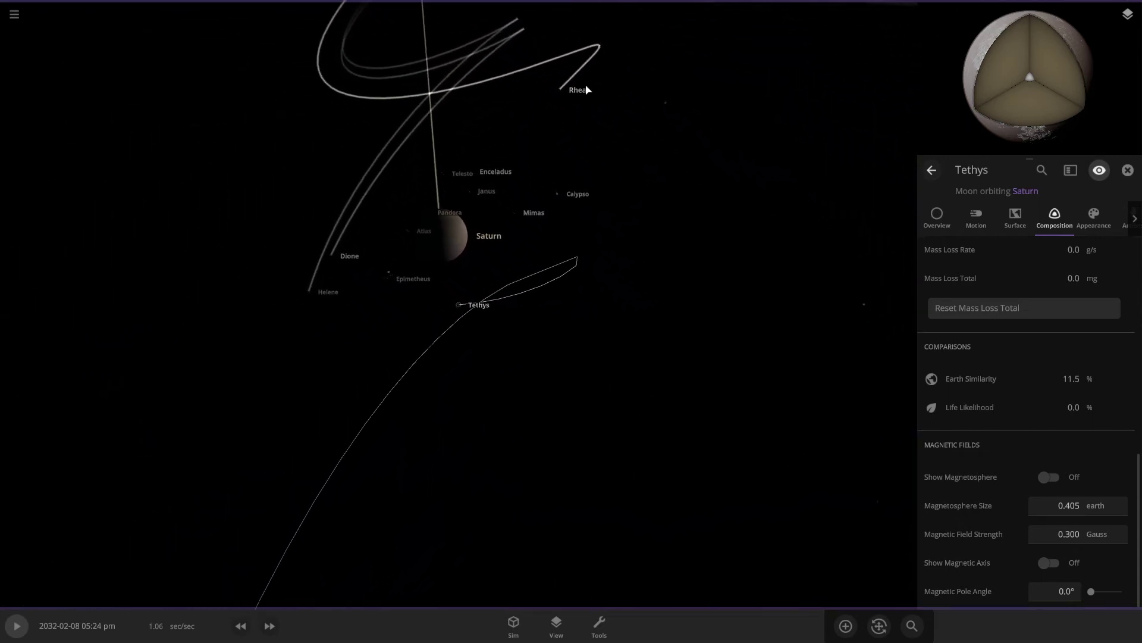
pyautogui.doubleClick(560, 92)
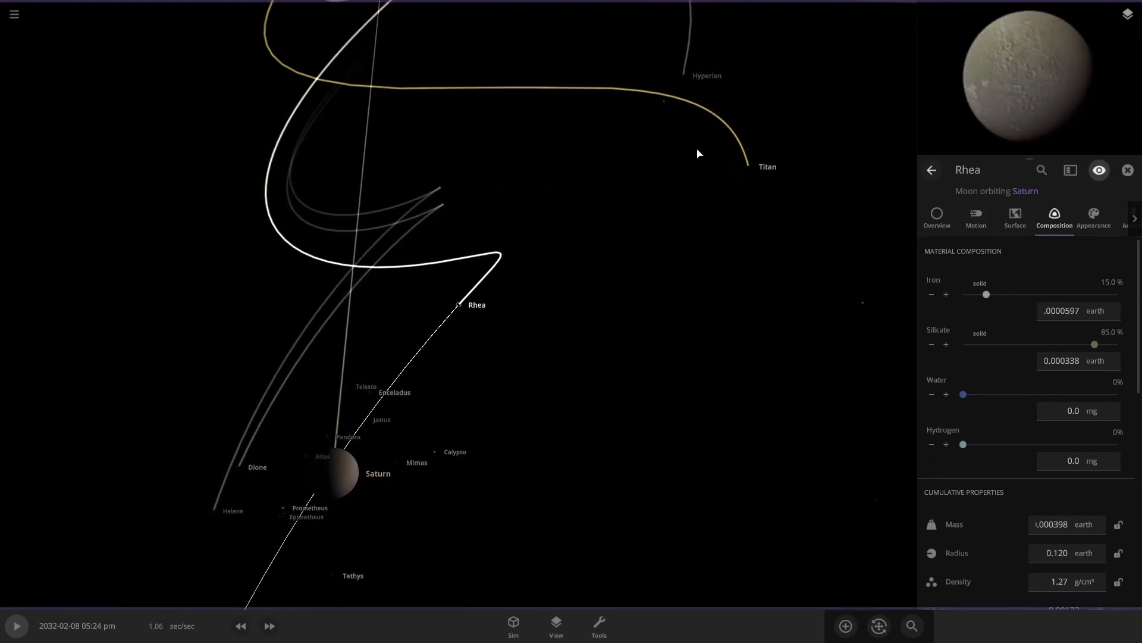
pyautogui.scroll(5, 414, 301)
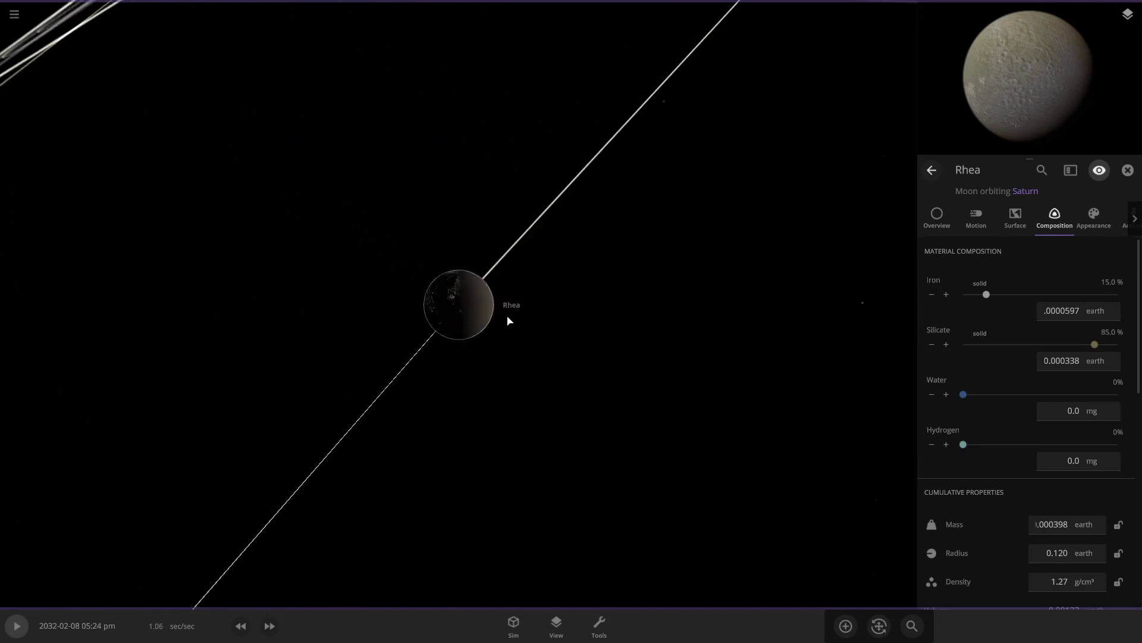
pyautogui.scroll(5, 509, 320)
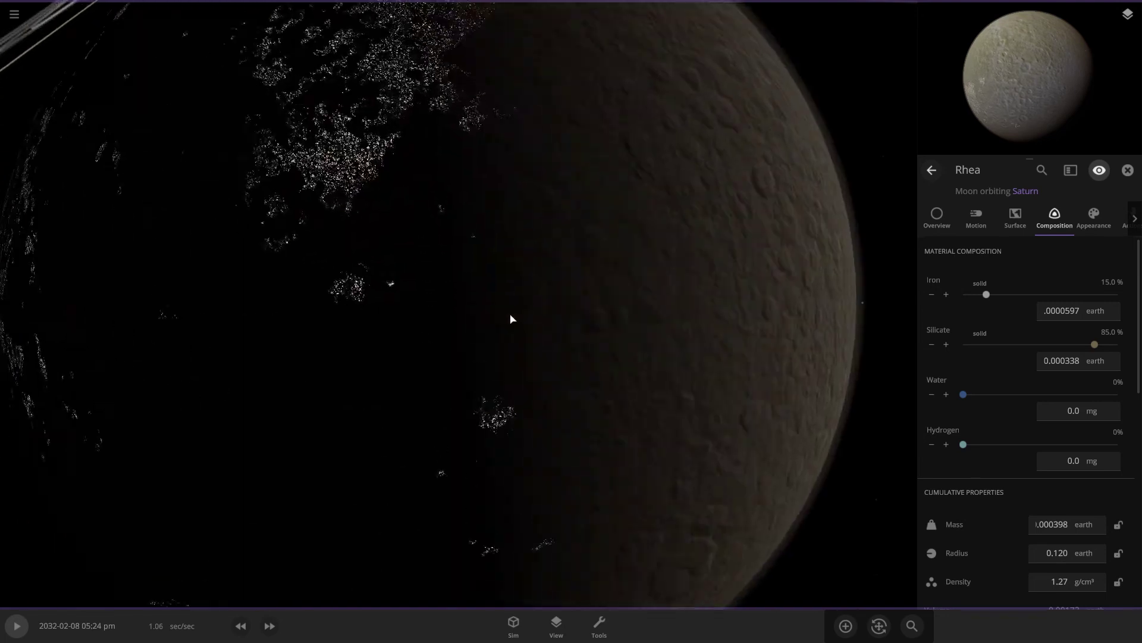
# Examine the lights on Rhea's night side and check its Earth Similarity and Life Likelihood.
pyautogui.scroll(-2, 513, 319)
pyautogui.moveTo(642, 492); pyautogui.dragTo(785, 469)
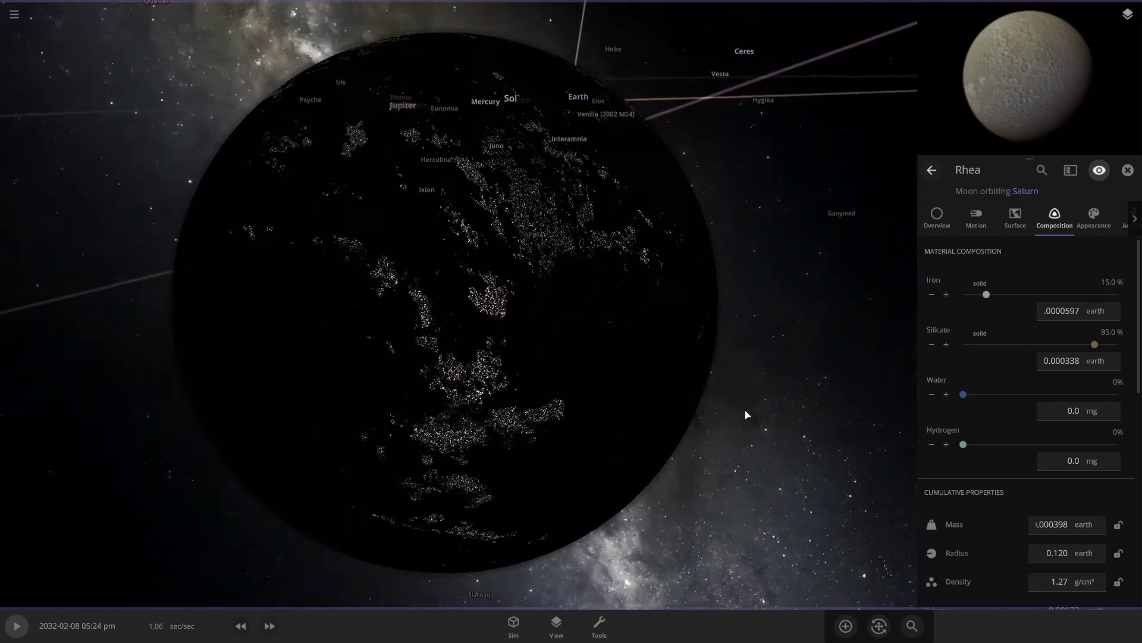
pyautogui.scroll(-2, 1016, 327)
pyautogui.scroll(-10, 1016, 327)
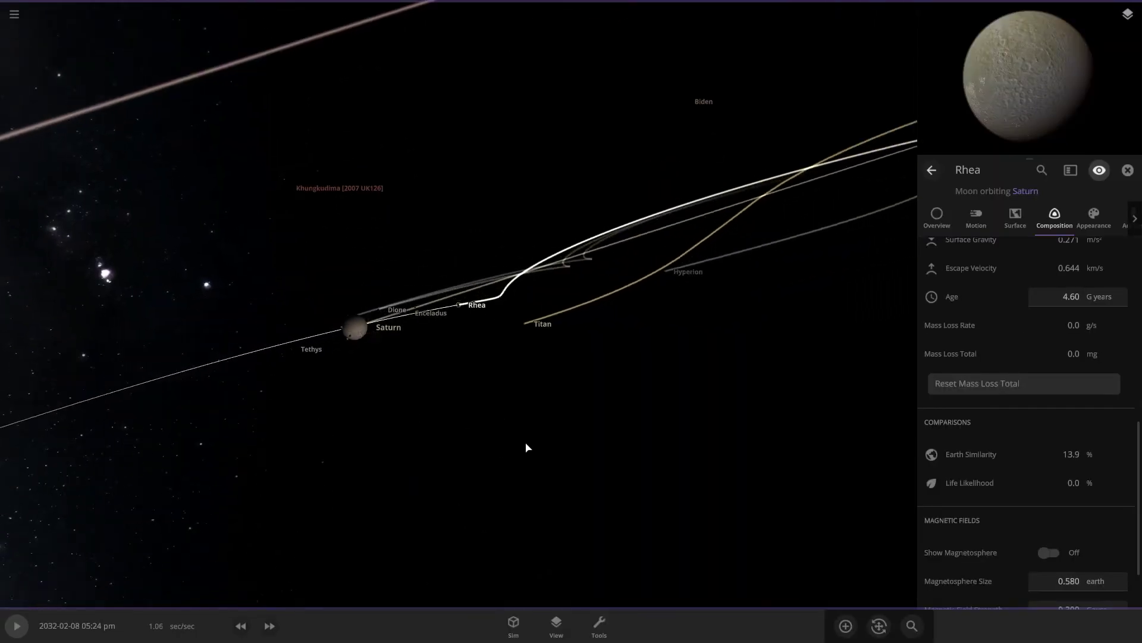
# Focus on Titan and examine the lights scattered across its night side.
pyautogui.doubleClick(537, 367)
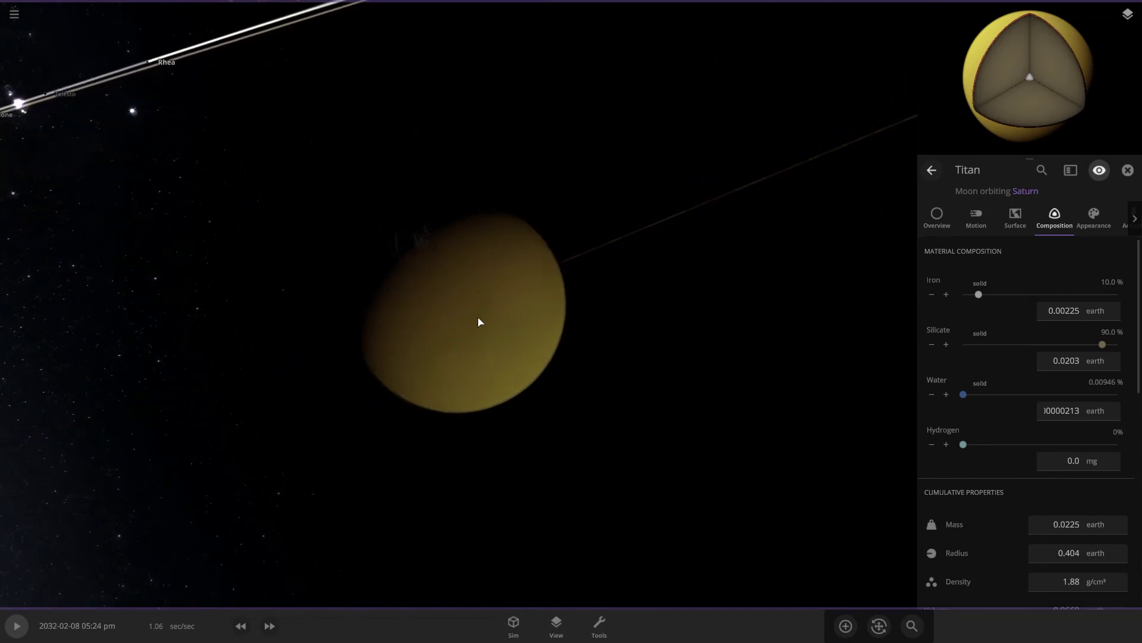
pyautogui.moveTo(644, 293); pyautogui.dragTo(599, 250)
pyautogui.scroll(3, 563, 394)
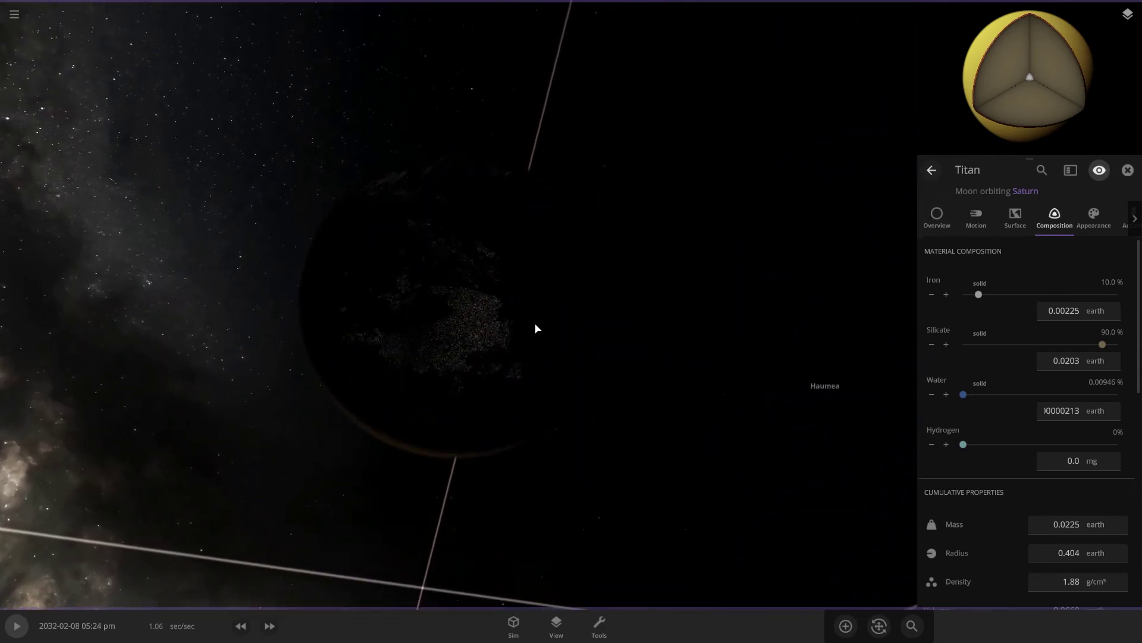
pyautogui.moveTo(536, 326); pyautogui.dragTo(544, 313)
pyautogui.scroll(3, 544, 313)
# Check Titan's Earth Similarity and Life Likelihood, plus the surface temperatures alongside its sunlit side.
pyautogui.scroll(-5, 1007, 448)
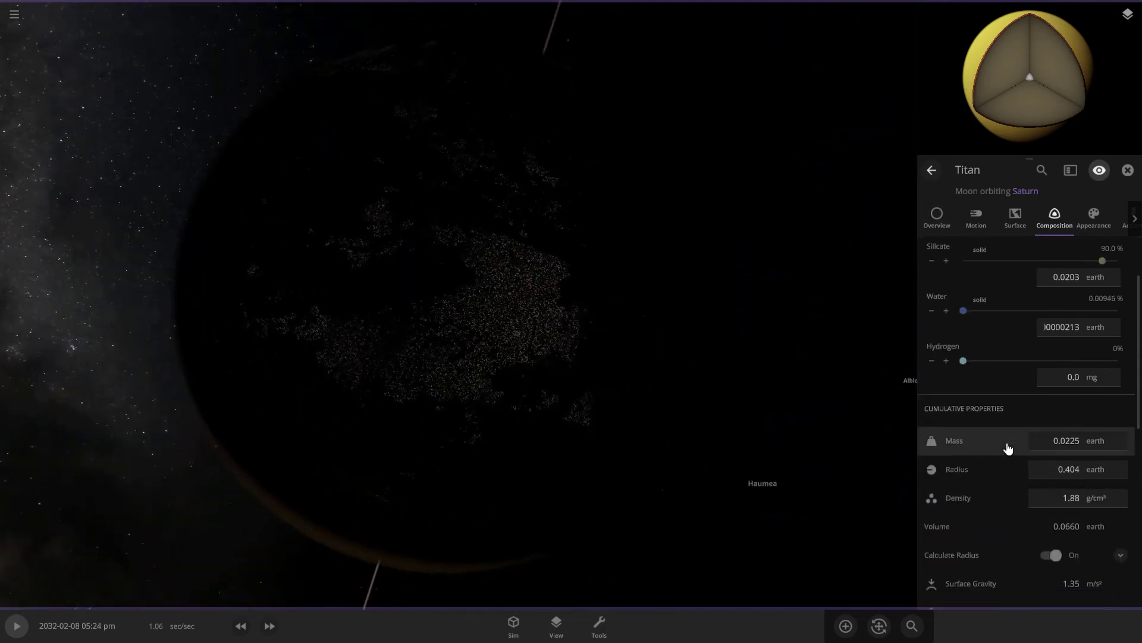
pyautogui.scroll(-2, 1024, 468)
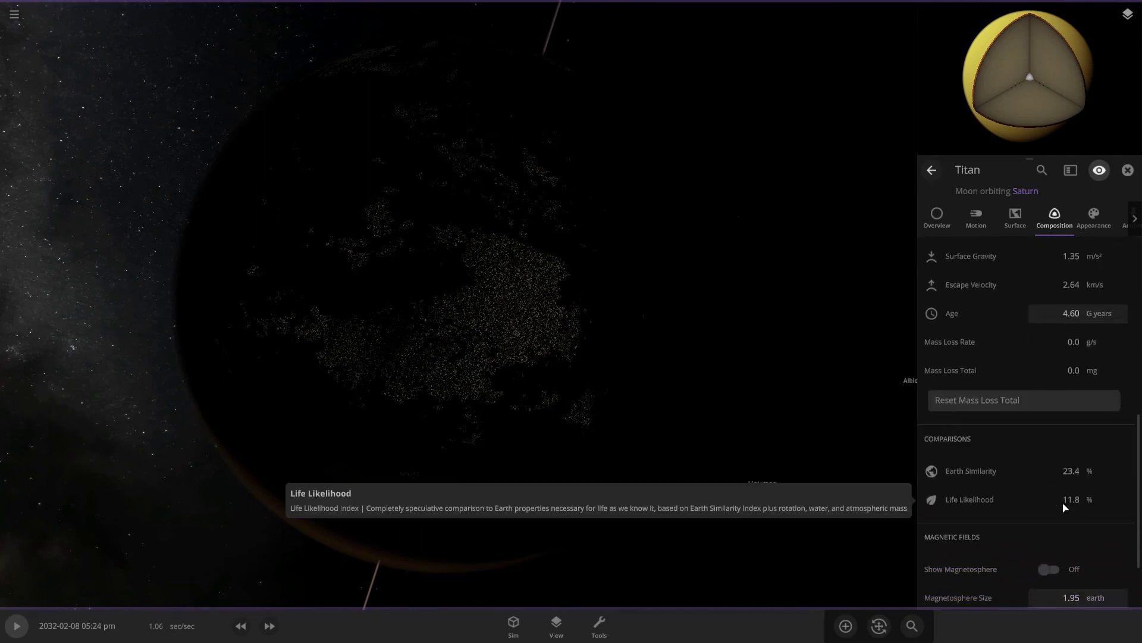
pyautogui.moveTo(569, 467); pyautogui.dragTo(727, 447)
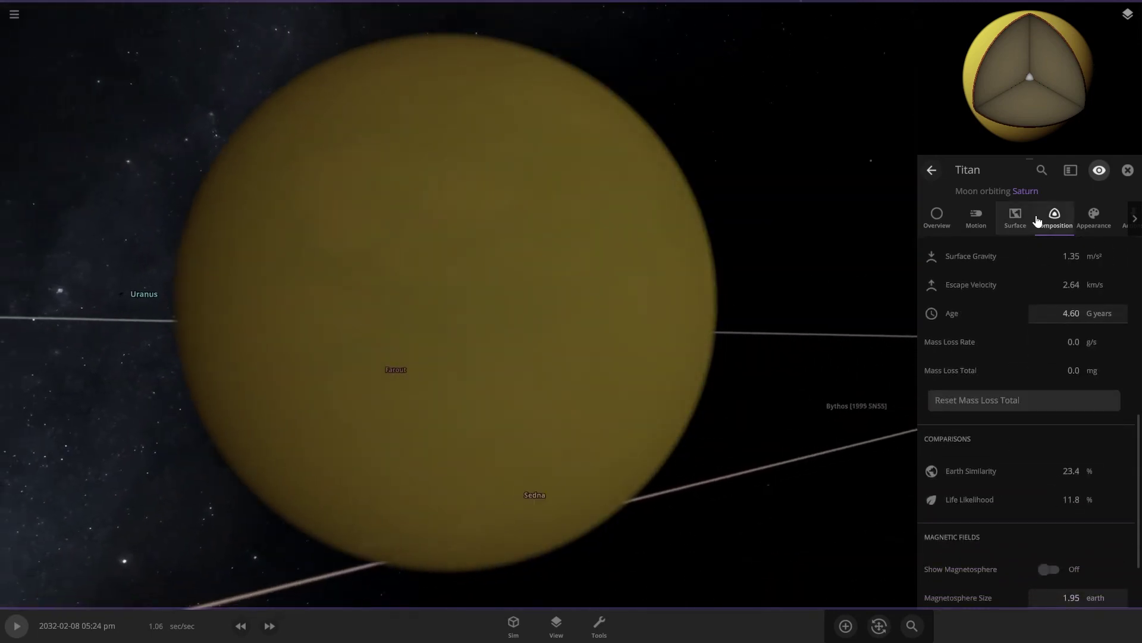
pyautogui.click(1016, 217)
# Leave Titan, focus on Hyperion and examine the lights on its night side up close.
pyautogui.scroll(-10, 798, 406)
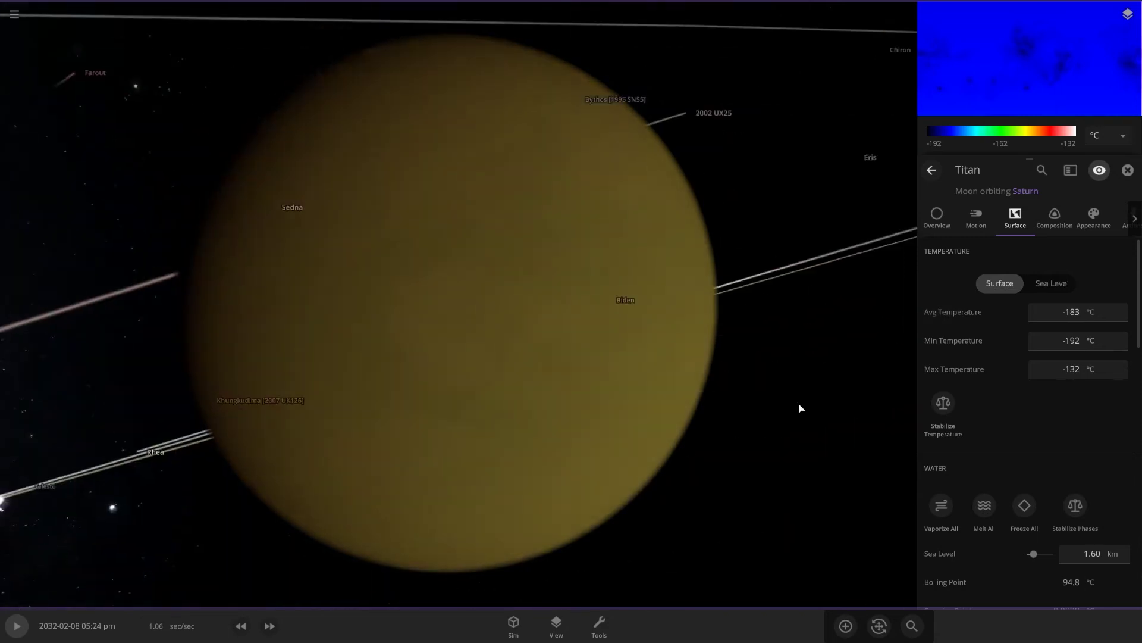
pyautogui.scroll(-3, 684, 379)
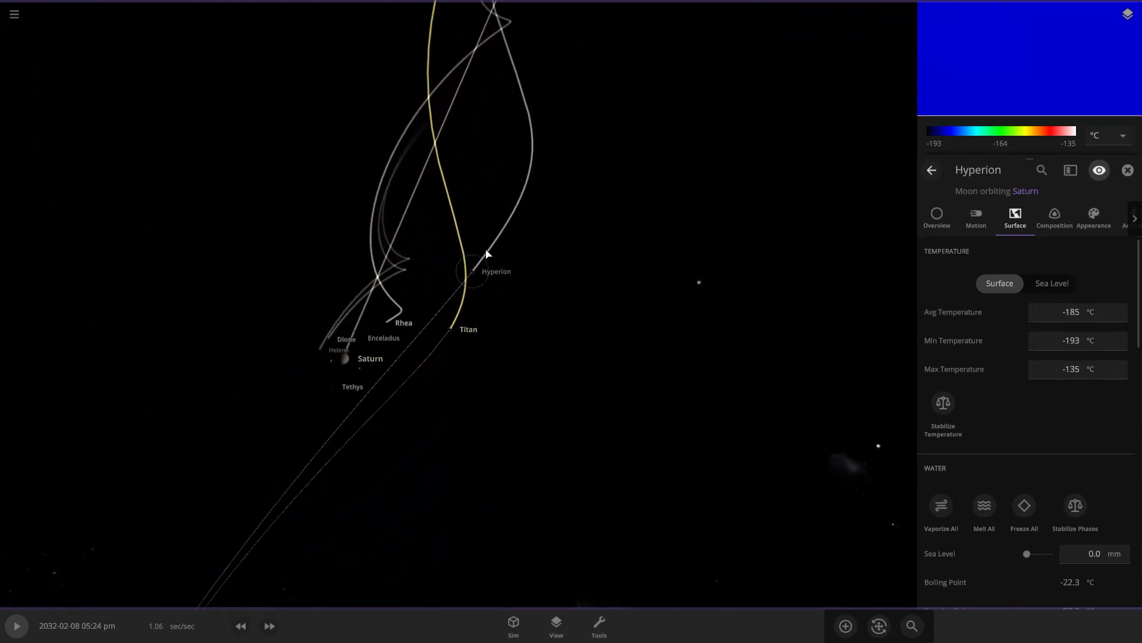
pyautogui.scroll(5, 470, 306)
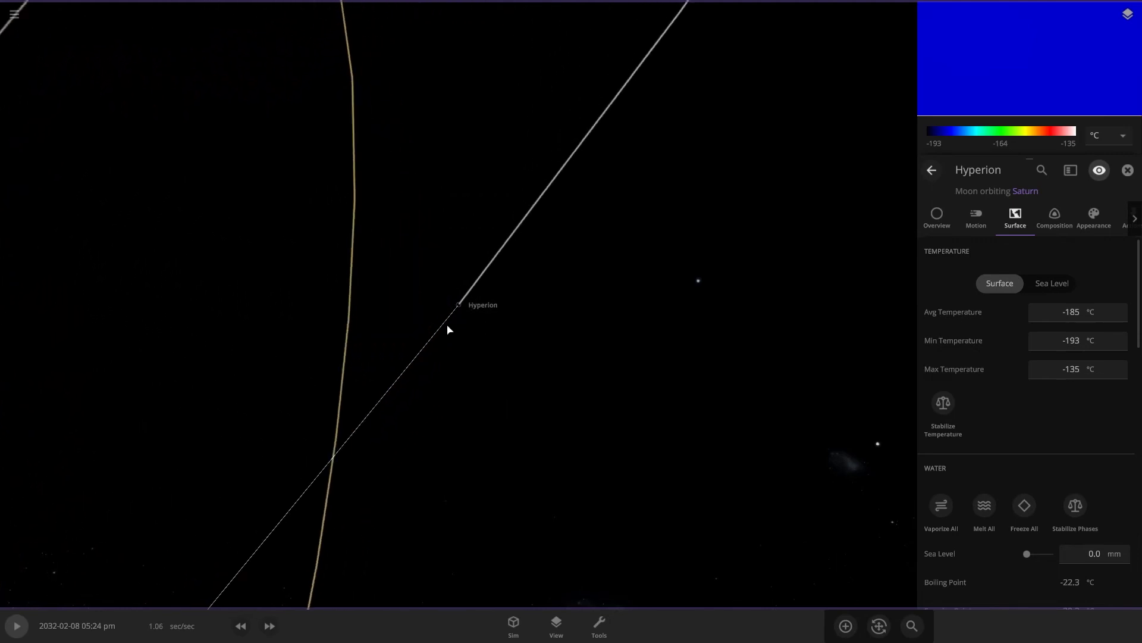
pyautogui.scroll(8, 447, 322)
pyautogui.scroll(-1, 447, 325)
pyautogui.moveTo(472, 384)
pyautogui.mouseDown()
pyautogui.moveTo(821, 366)
pyautogui.moveTo(533, 453)
pyautogui.moveTo(869, 283)
pyautogui.moveTo(234, 442)
pyautogui.moveTo(444, 408)
pyautogui.moveTo(456, 380)
pyautogui.mouseUp()
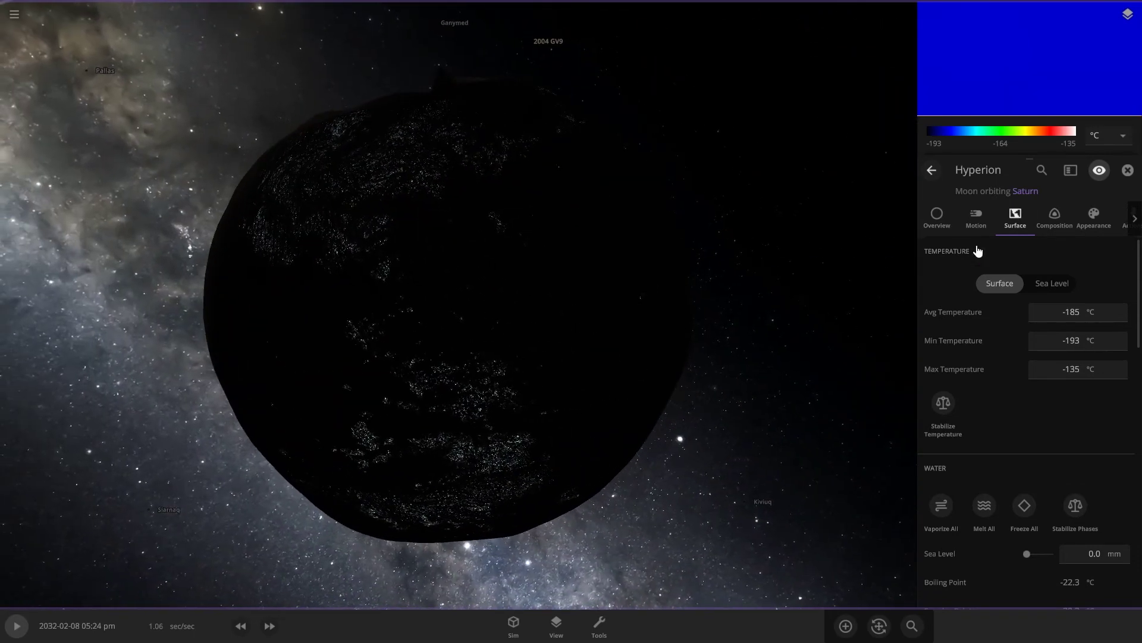
# Review Hyperion's elevation and atmosphere data, and check its Earth Similarity and Life Likelihood.
pyautogui.scroll(-10, 1068, 425)
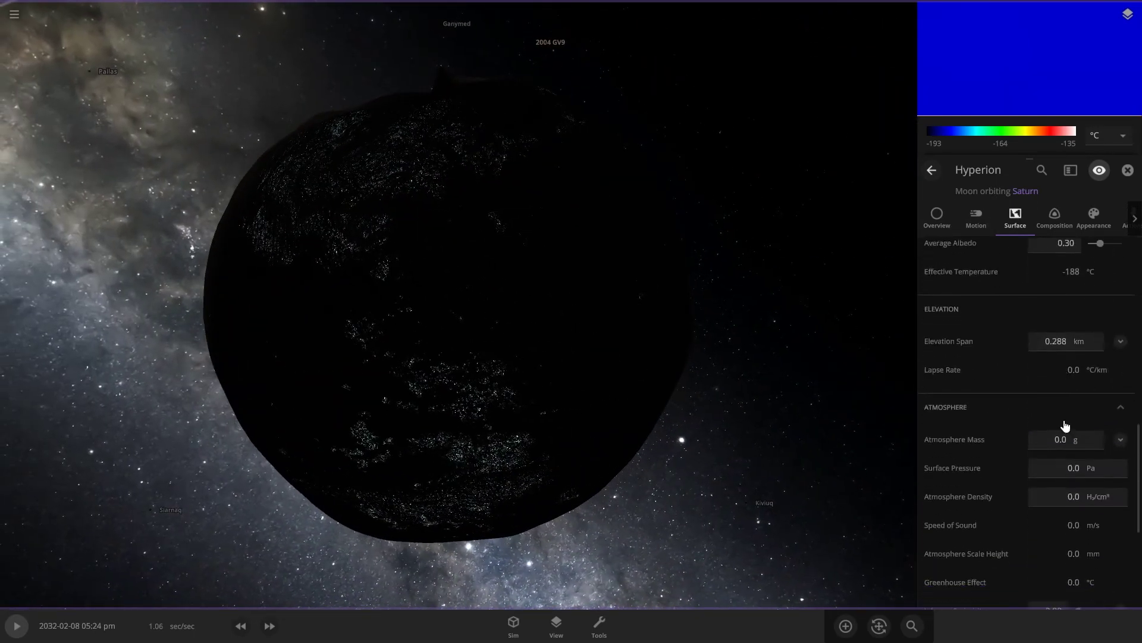
pyautogui.scroll(-1, 1057, 369)
pyautogui.click(1055, 217)
pyautogui.scroll(-5, 1012, 463)
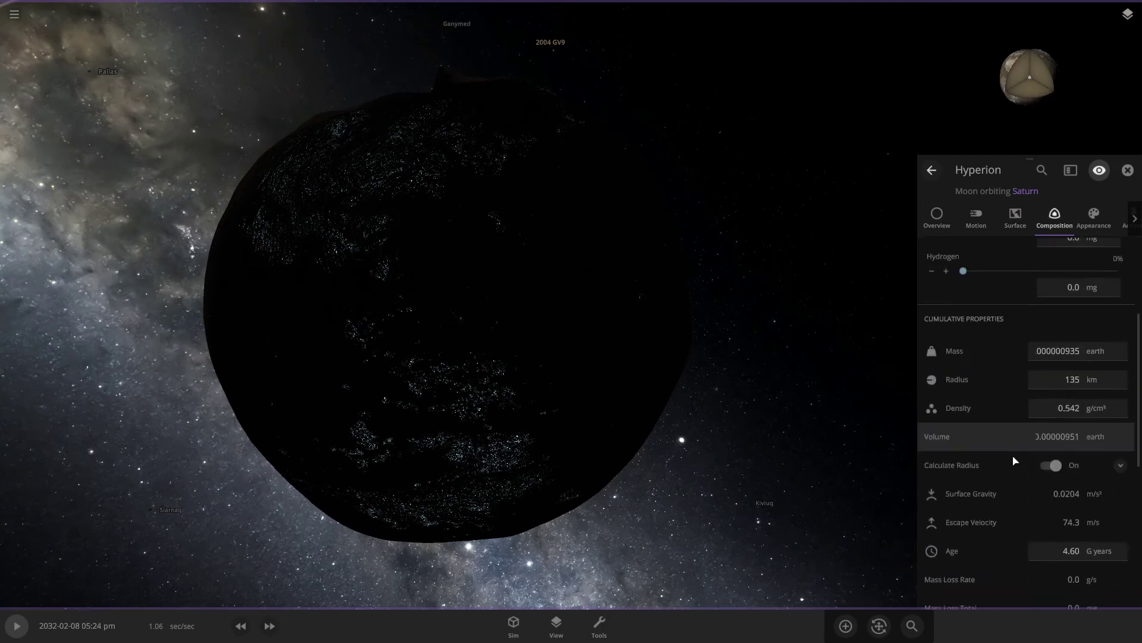
pyautogui.scroll(-3, 1010, 455)
# Leave Hyperion, focus on Dione and inspect the lights on its night side.
pyautogui.moveTo(566, 476); pyautogui.dragTo(875, 514)
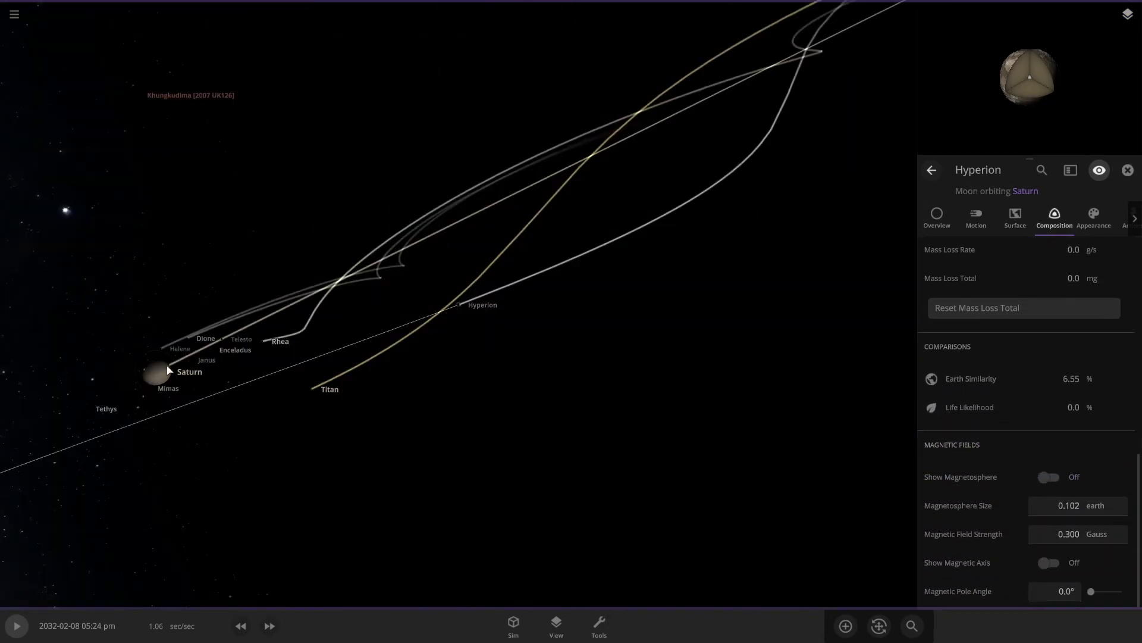
pyautogui.doubleClick(189, 338)
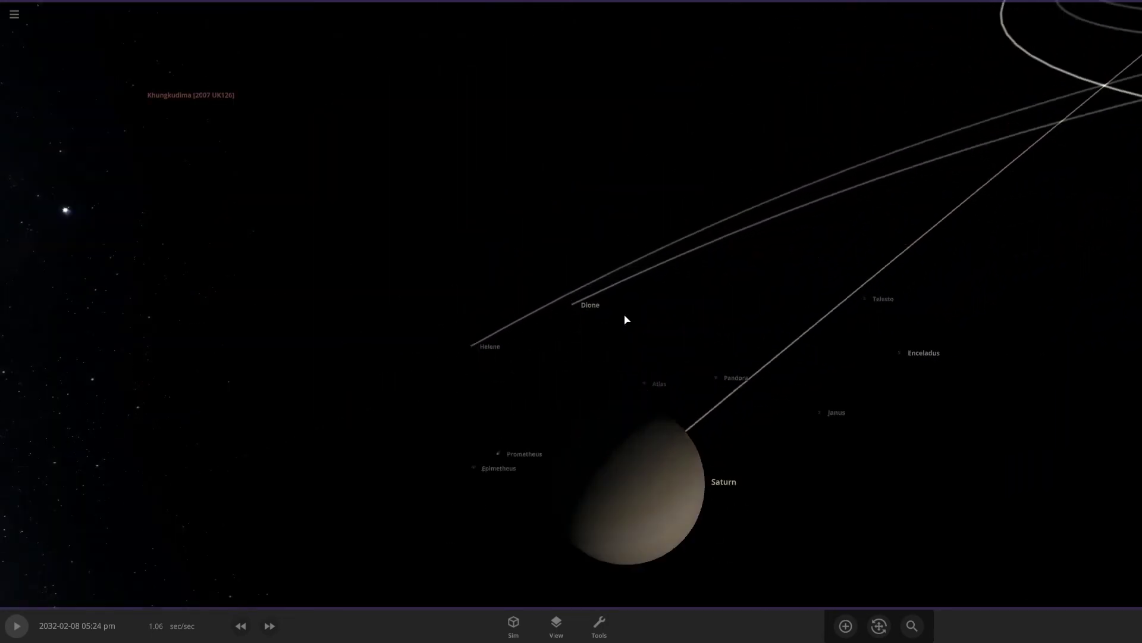
pyautogui.moveTo(975, 311); pyautogui.dragTo(541, 324)
pyautogui.scroll(4, 540, 324)
# Open Dione's composition data and check its Earth Similarity and Life Likelihood.
pyautogui.click(548, 324)
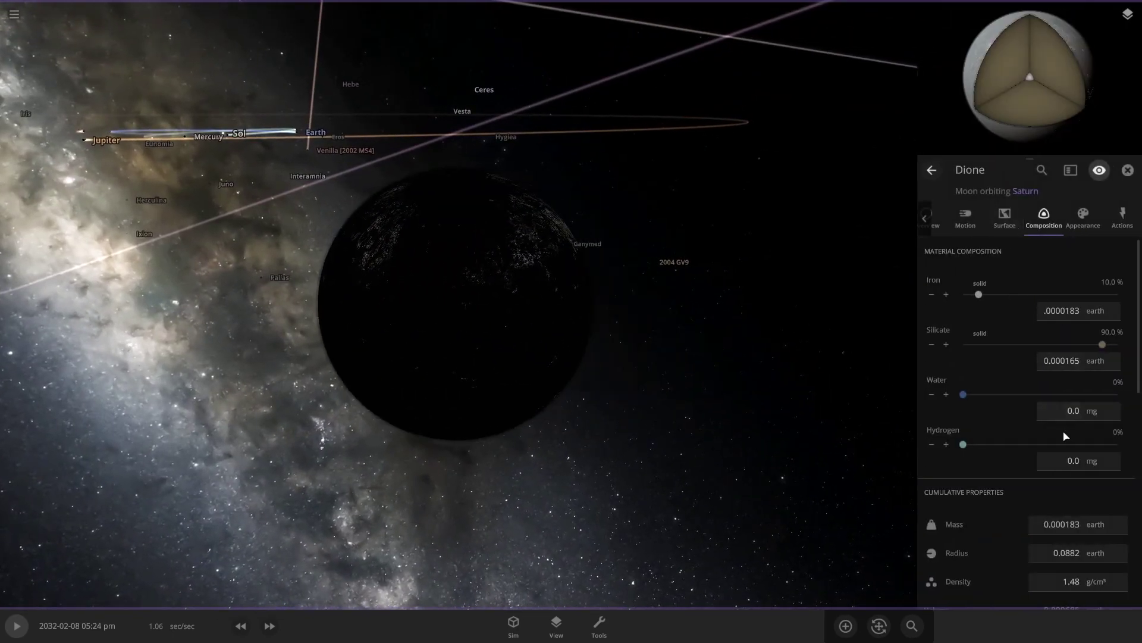
pyautogui.scroll(-10, 1056, 446)
pyautogui.scroll(-5, 549, 403)
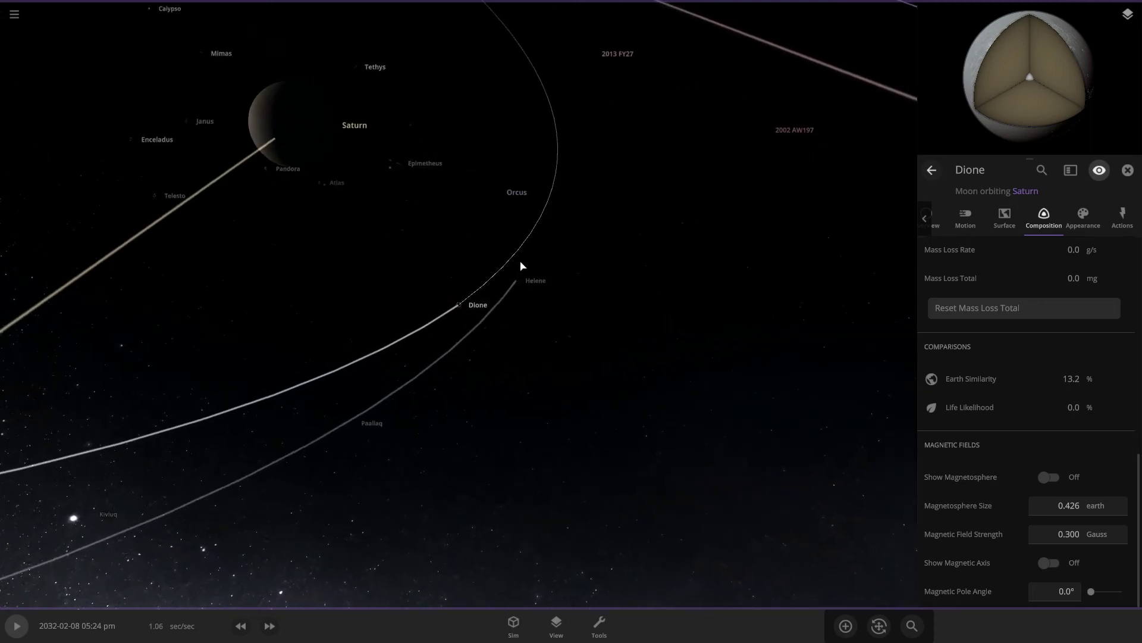
# Focus on the small moon Helene near Dione and examine its dark terrain and night lights.
pyautogui.click(518, 281)
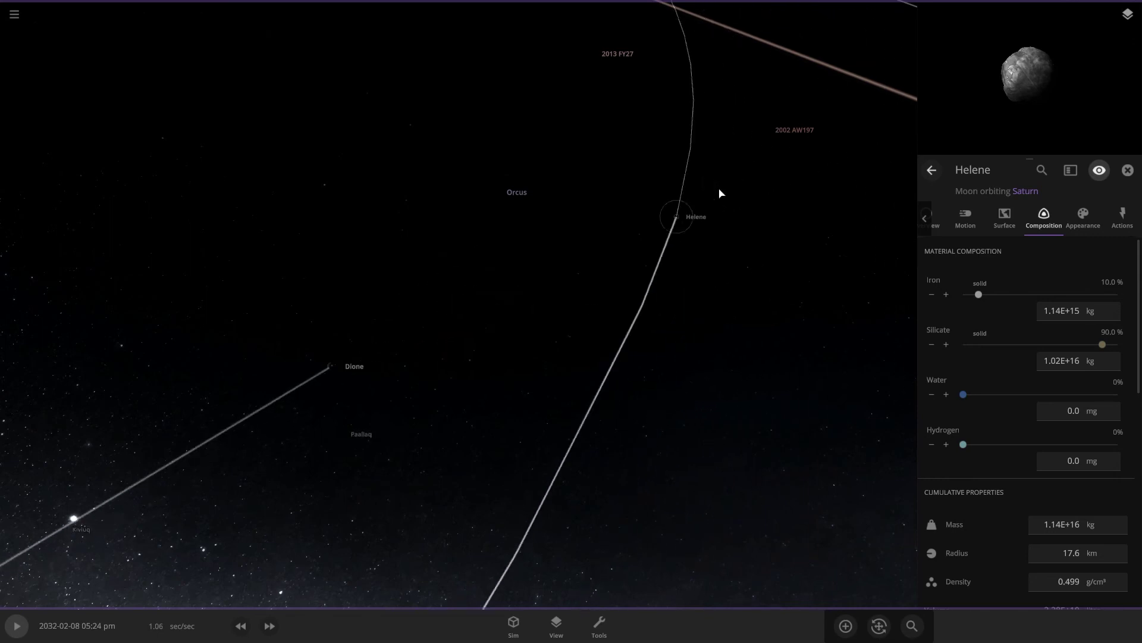
pyautogui.doubleClick(676, 217)
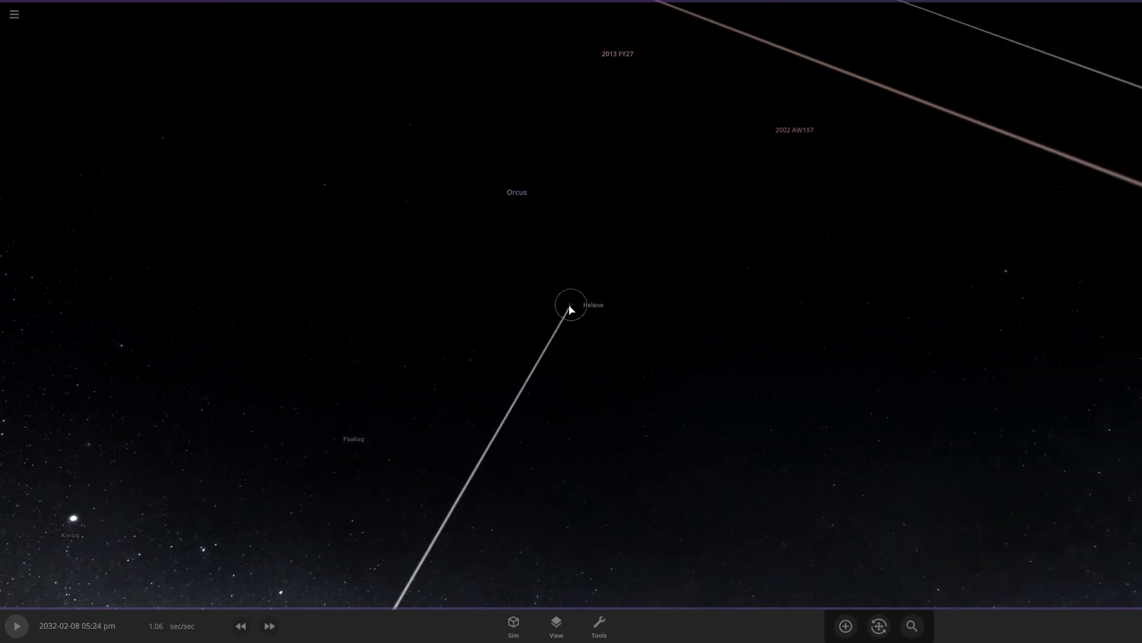
pyautogui.scroll(5, 616, 312)
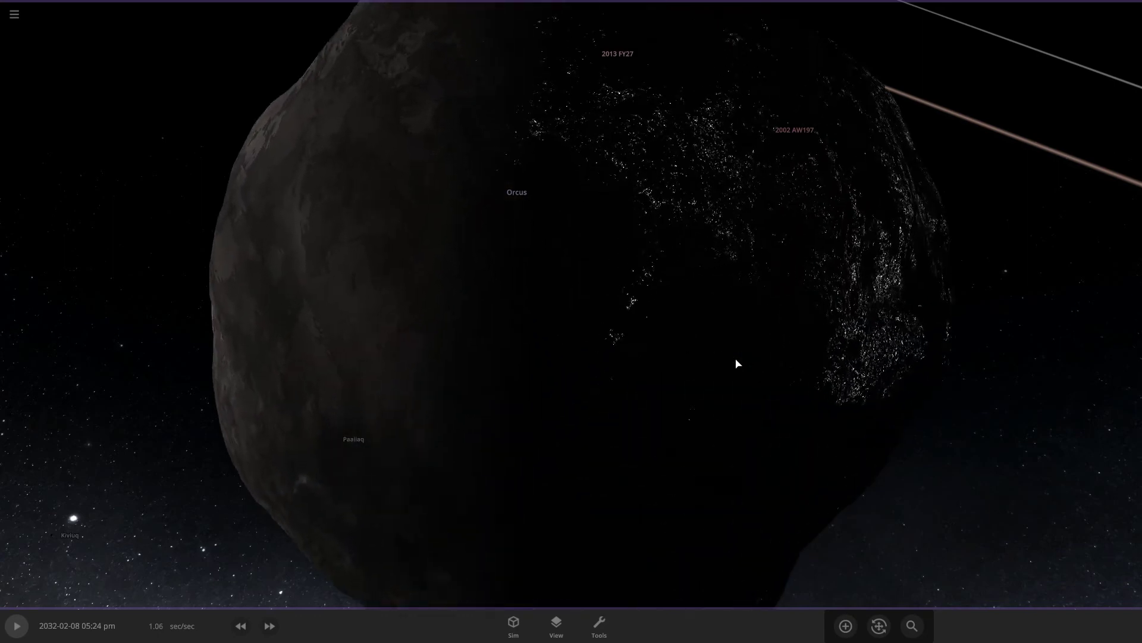
pyautogui.scroll(-2, 735, 360)
pyautogui.moveTo(696, 357); pyautogui.dragTo(786, 337)
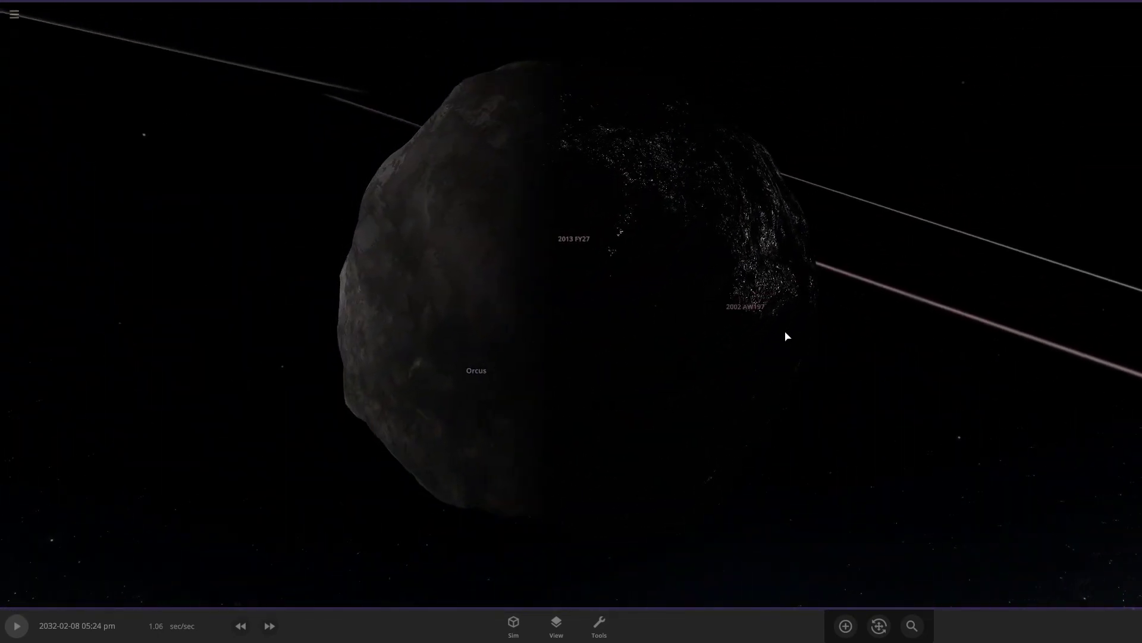
# Open Helene's overview properties and display its mass in Moon masses.
pyautogui.click(613, 340)
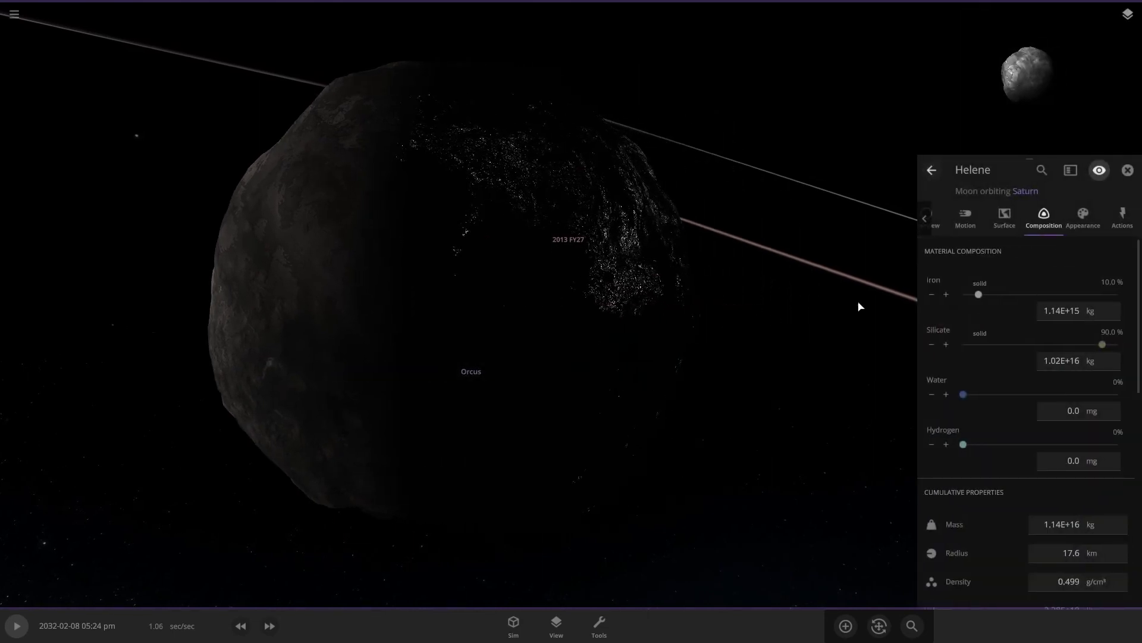
pyautogui.click(938, 228)
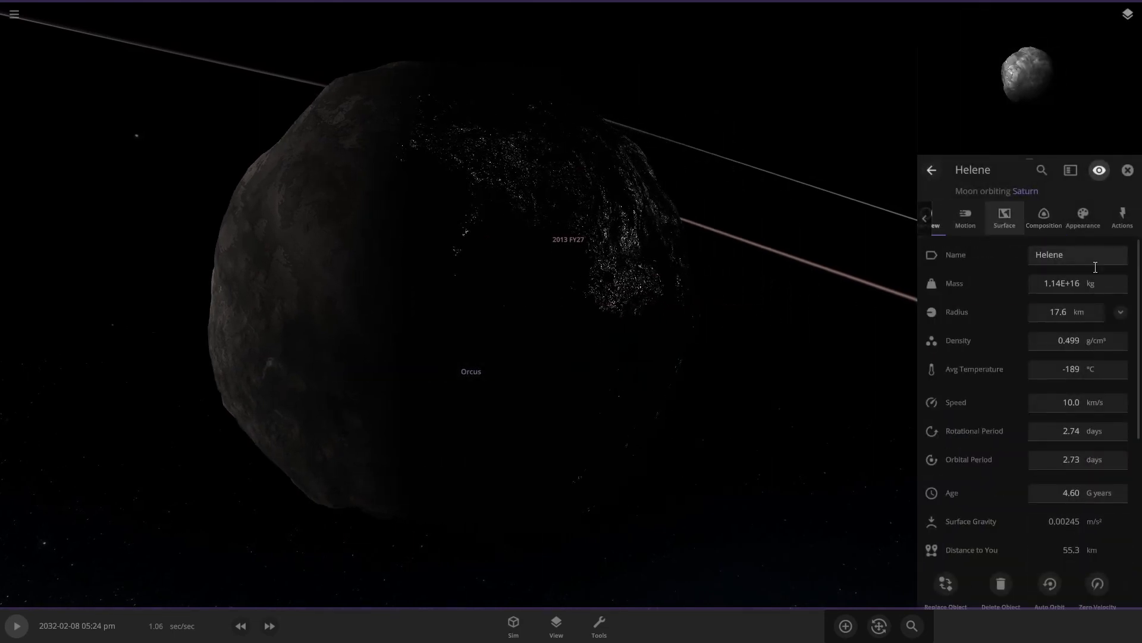
pyautogui.click(1112, 206)
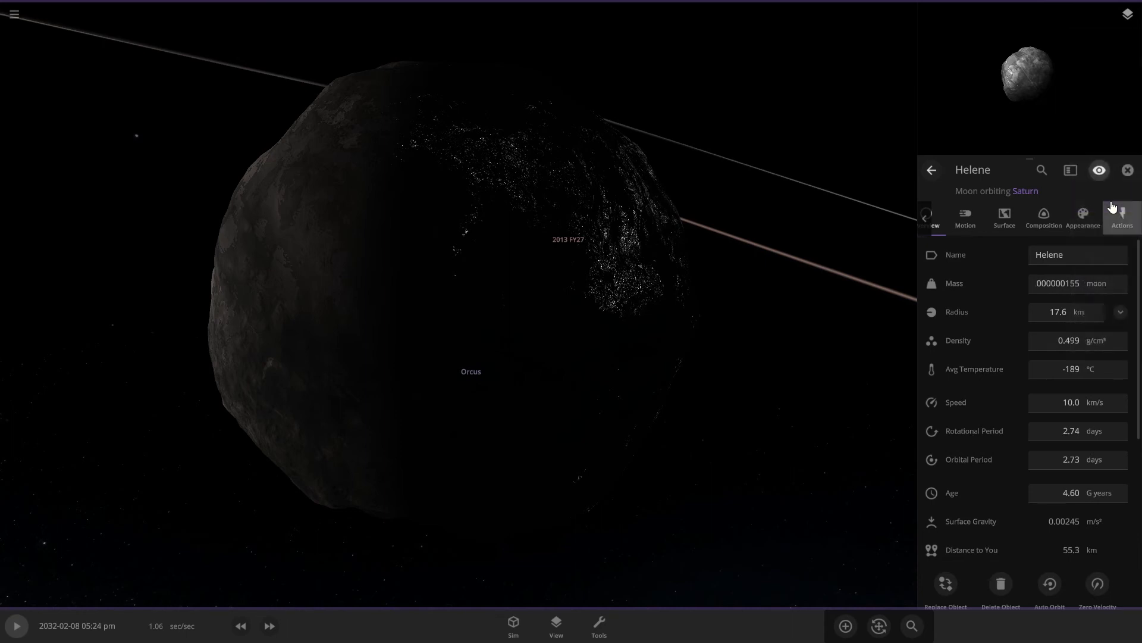
# Examine the lights scattered across Helene's night side.
pyautogui.moveTo(712, 311); pyautogui.dragTo(577, 337)
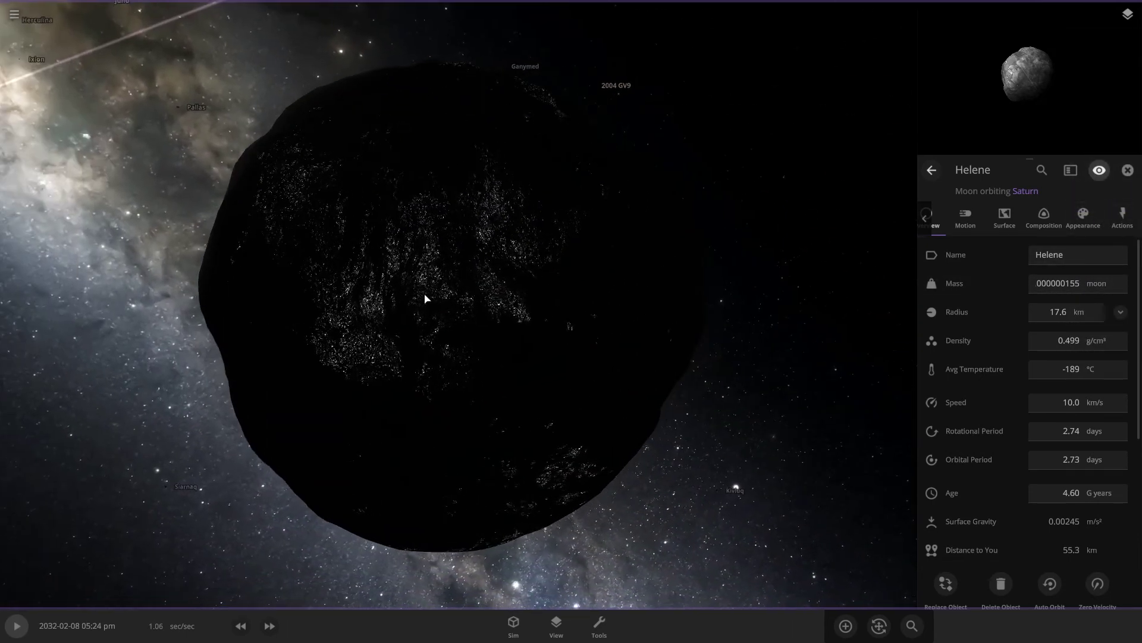
pyautogui.scroll(3, 369, 274)
pyautogui.scroll(-4, 375, 277)
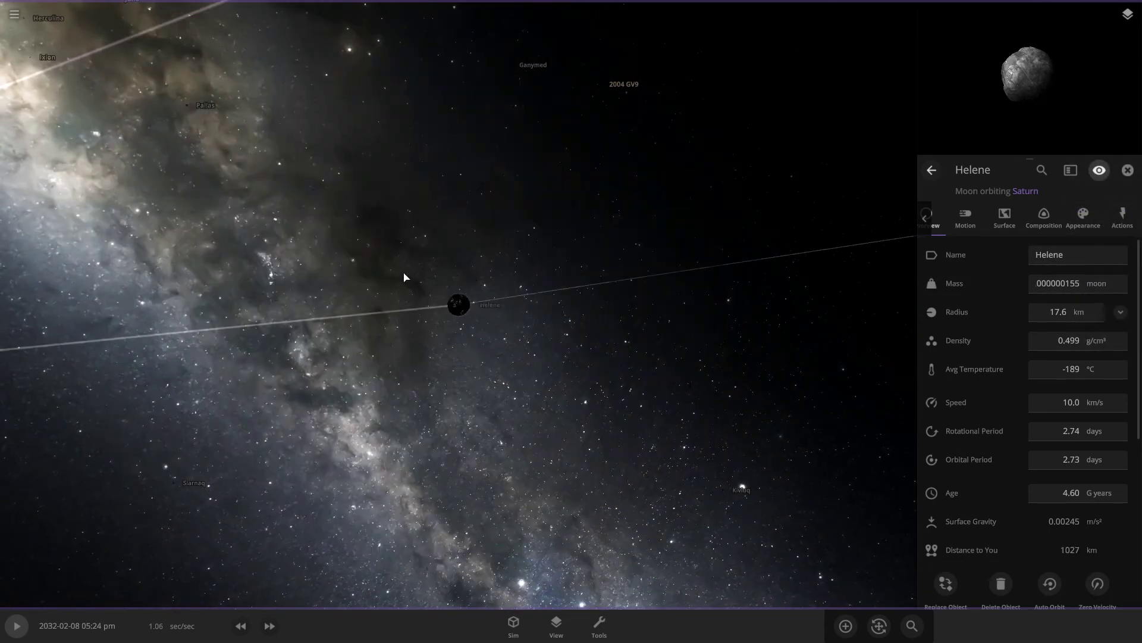
# Focus on Iapetus, open its overview properties and inspect the lights on its night side.
pyautogui.click(288, 334)
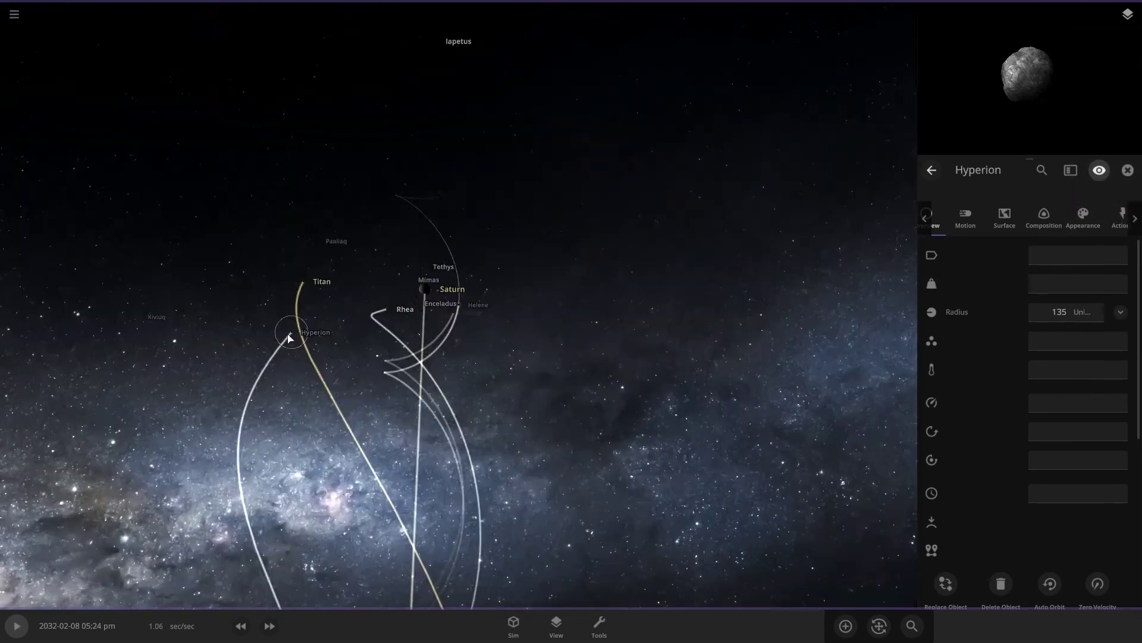
pyautogui.doubleClick(531, 135)
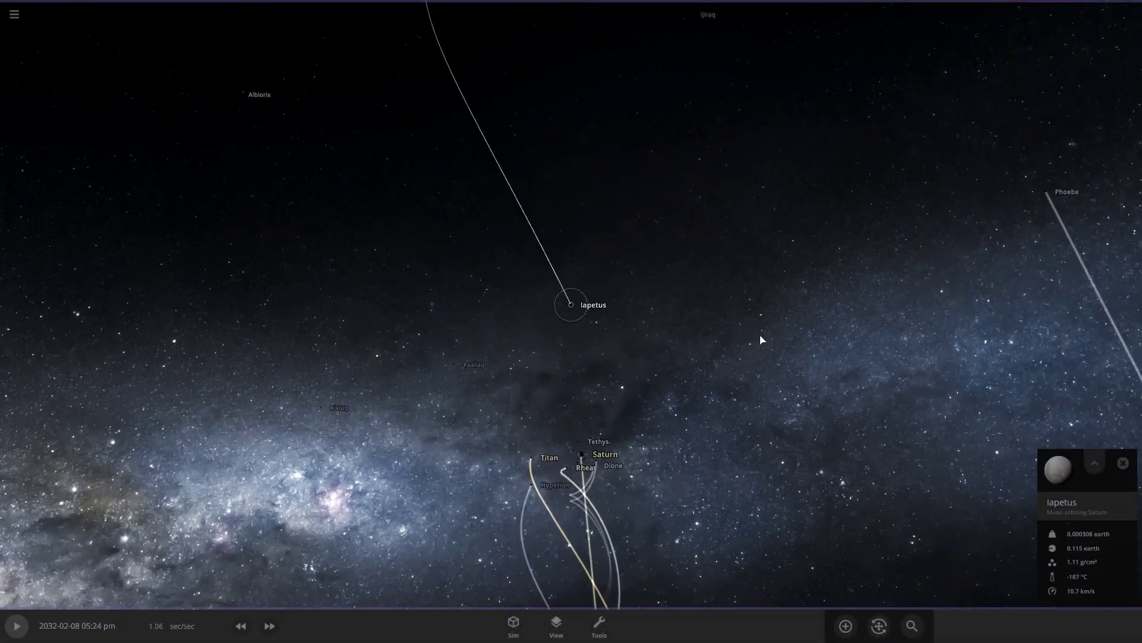
pyautogui.click(1093, 463)
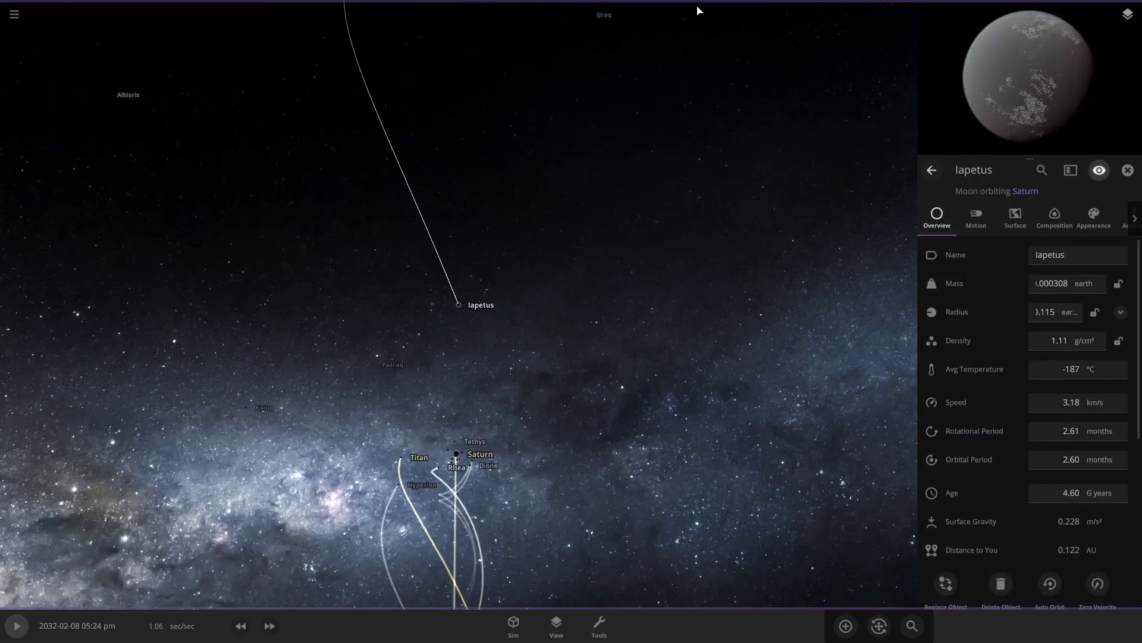
pyautogui.scroll(5, 471, 297)
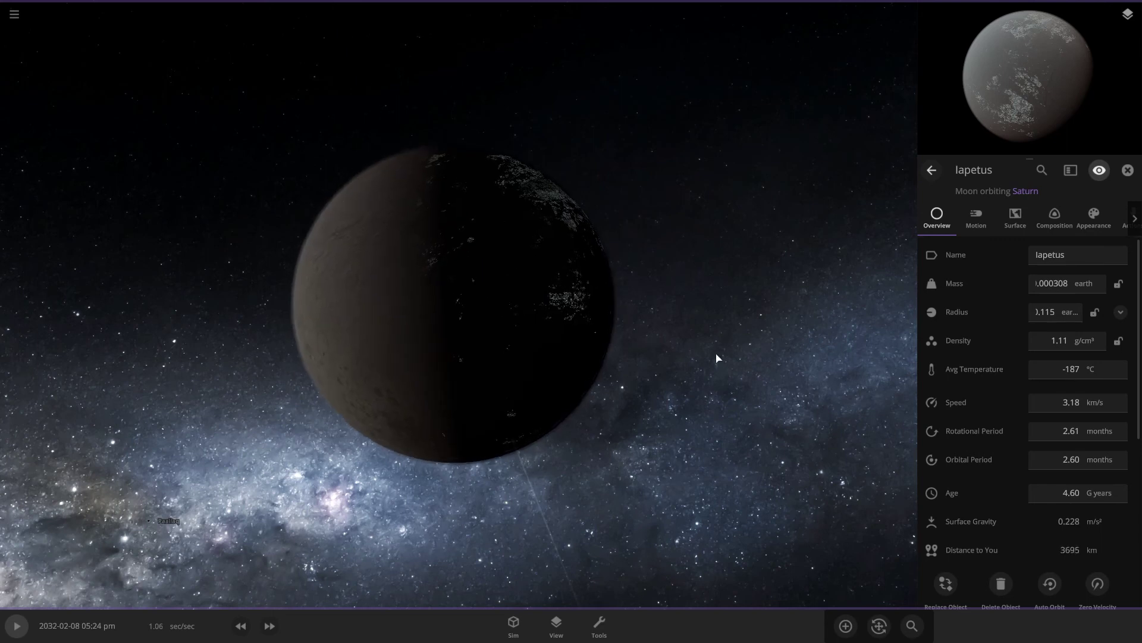
pyautogui.moveTo(716, 357); pyautogui.dragTo(329, 359)
pyautogui.scroll(3, 401, 337)
pyautogui.scroll(-5, 431, 340)
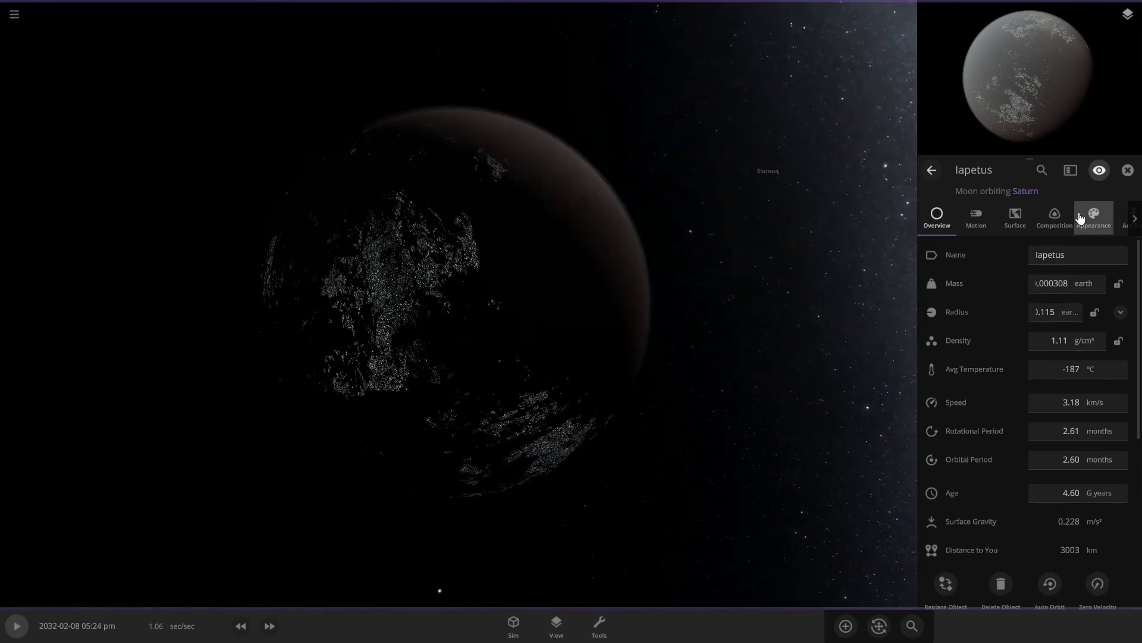
# Open Iapetus's composition data and check its Earth Similarity and Life Likelihood.
pyautogui.click(1055, 218)
pyautogui.scroll(-5, 1036, 441)
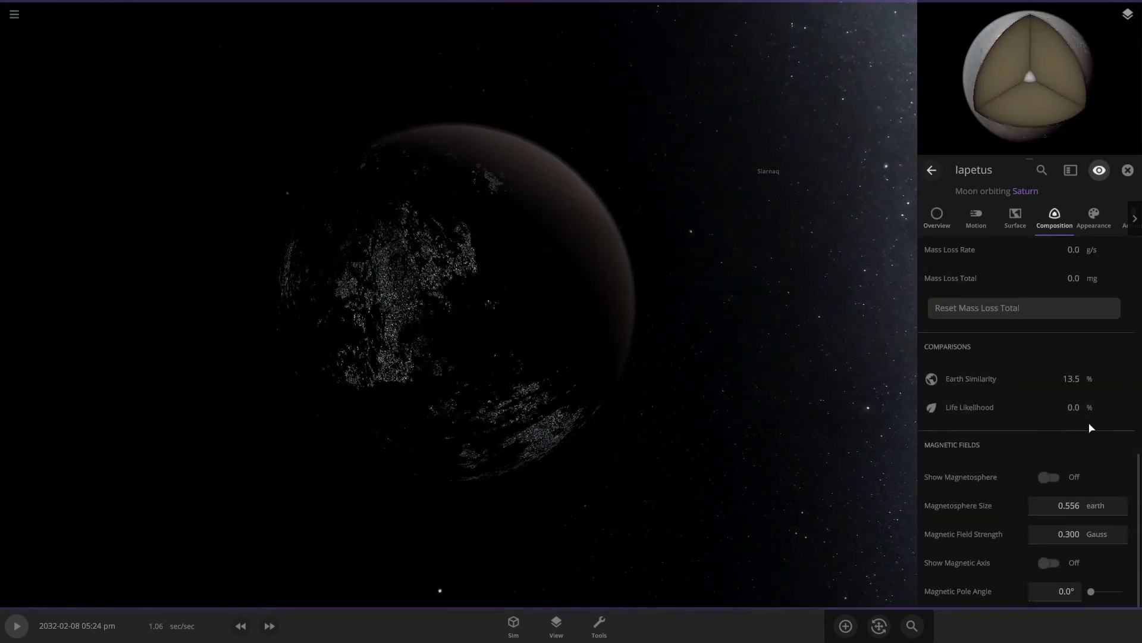
pyautogui.scroll(-5, 715, 387)
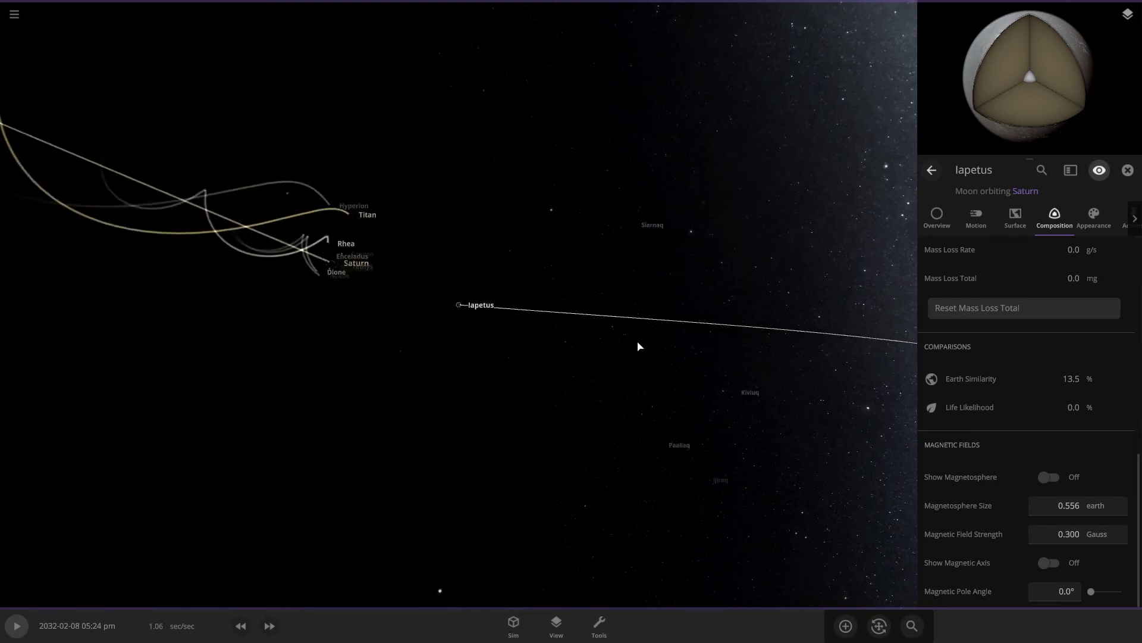
# Focus on Saturn's outer moon Phoebe, inspect its night-side lights and check its Earth Similarity and Life Likelihood.
pyautogui.moveTo(638, 346); pyautogui.dragTo(622, 337)
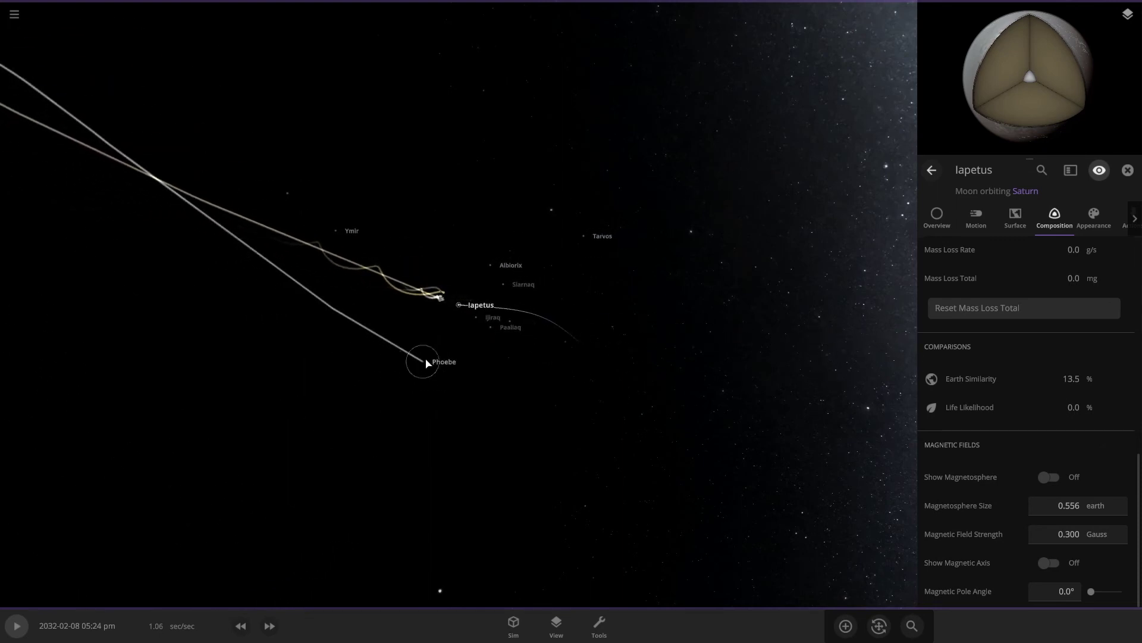
pyautogui.click(426, 361)
pyautogui.scroll(3, 504, 336)
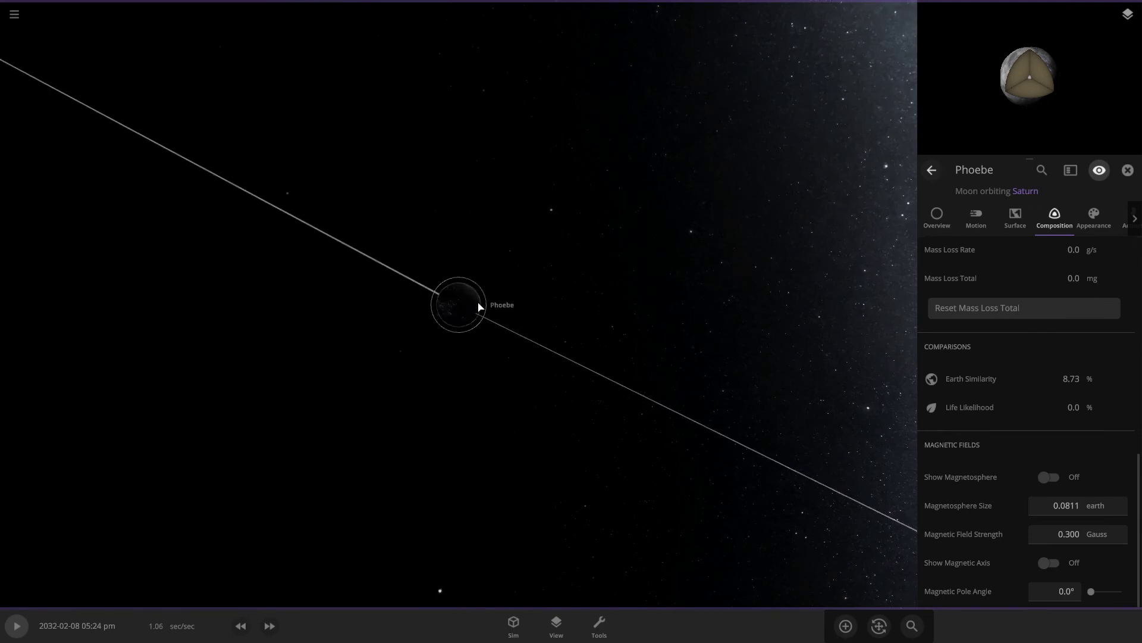
pyautogui.moveTo(534, 350); pyautogui.dragTo(626, 279)
pyautogui.scroll(3, 510, 283)
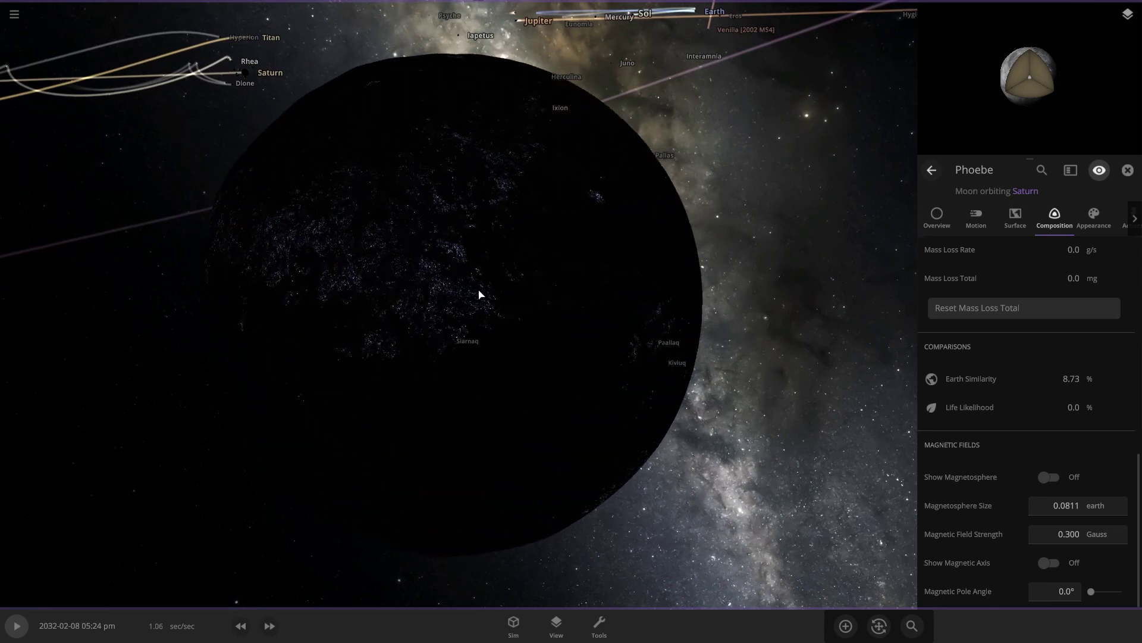
pyautogui.moveTo(541, 319); pyautogui.dragTo(674, 304)
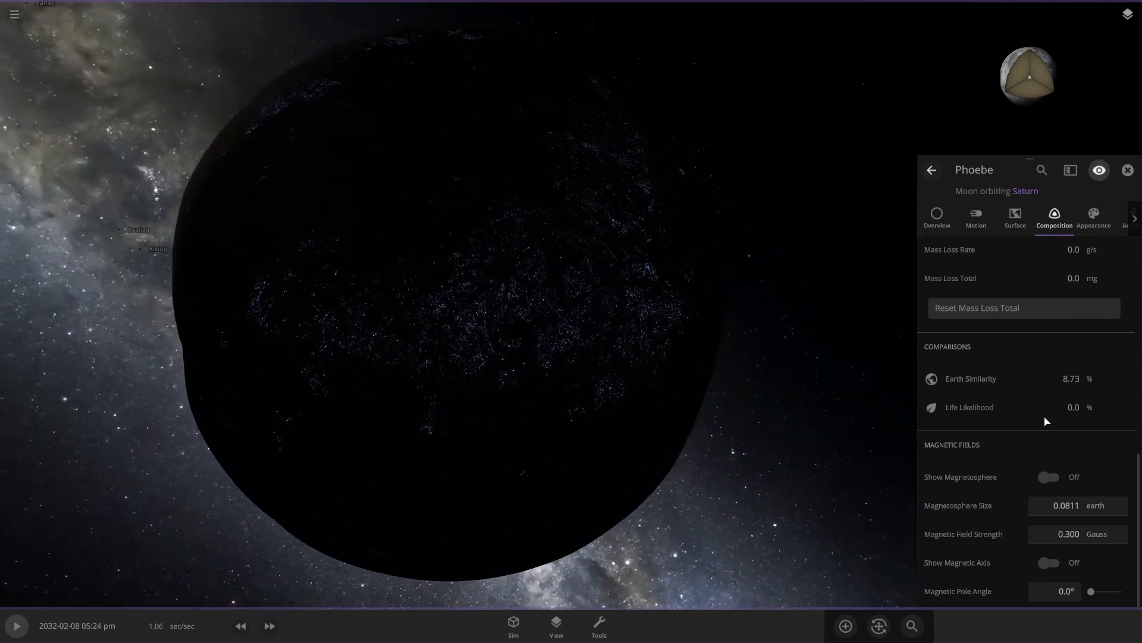
pyautogui.scroll(-3, 707, 450)
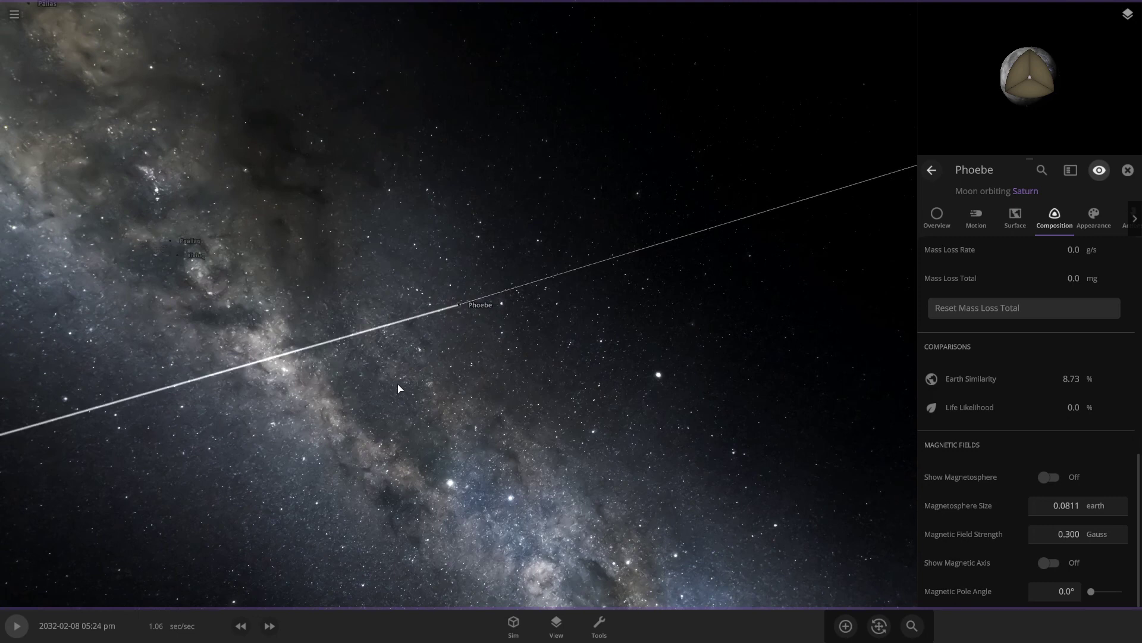
# Leave the Saturn system, focus on Uranus and view the planet surrounded by its inner moons.
pyautogui.moveTo(401, 362); pyautogui.dragTo(533, 408)
pyautogui.scroll(-3, 533, 408)
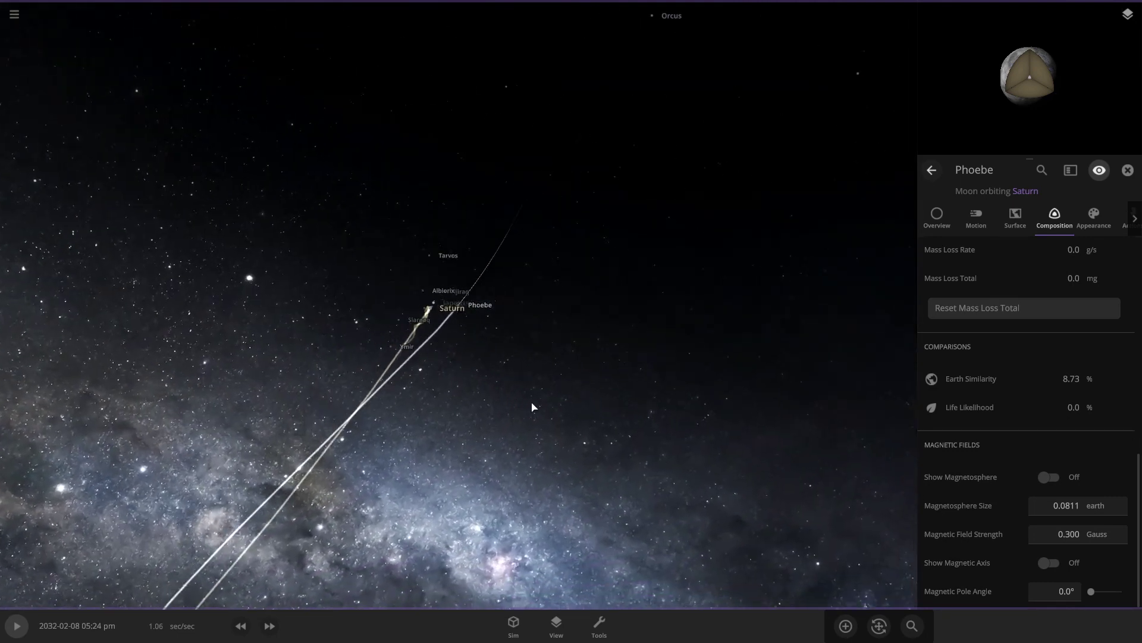
pyautogui.scroll(-3, 505, 355)
pyautogui.moveTo(497, 354); pyautogui.dragTo(654, 388)
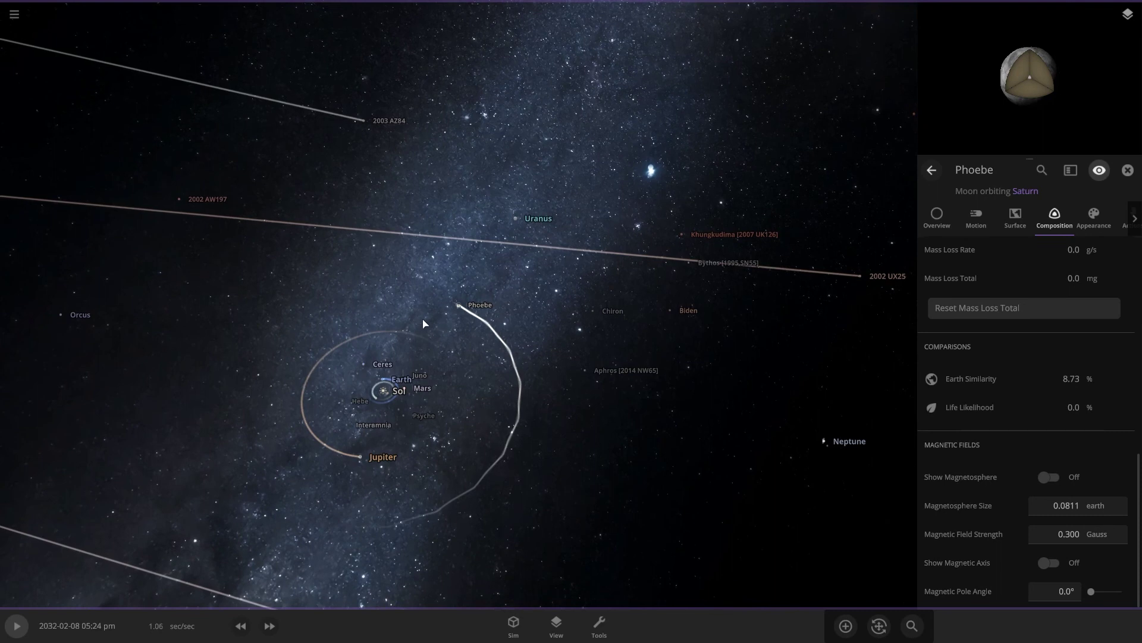
pyautogui.scroll(-3, 424, 321)
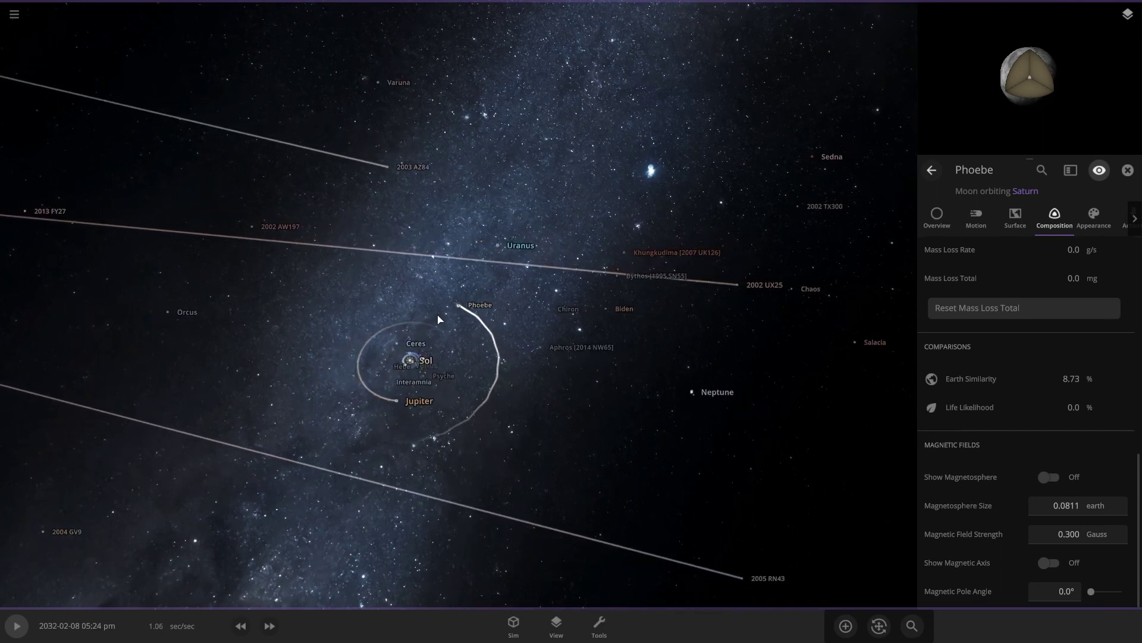
pyautogui.click(503, 256)
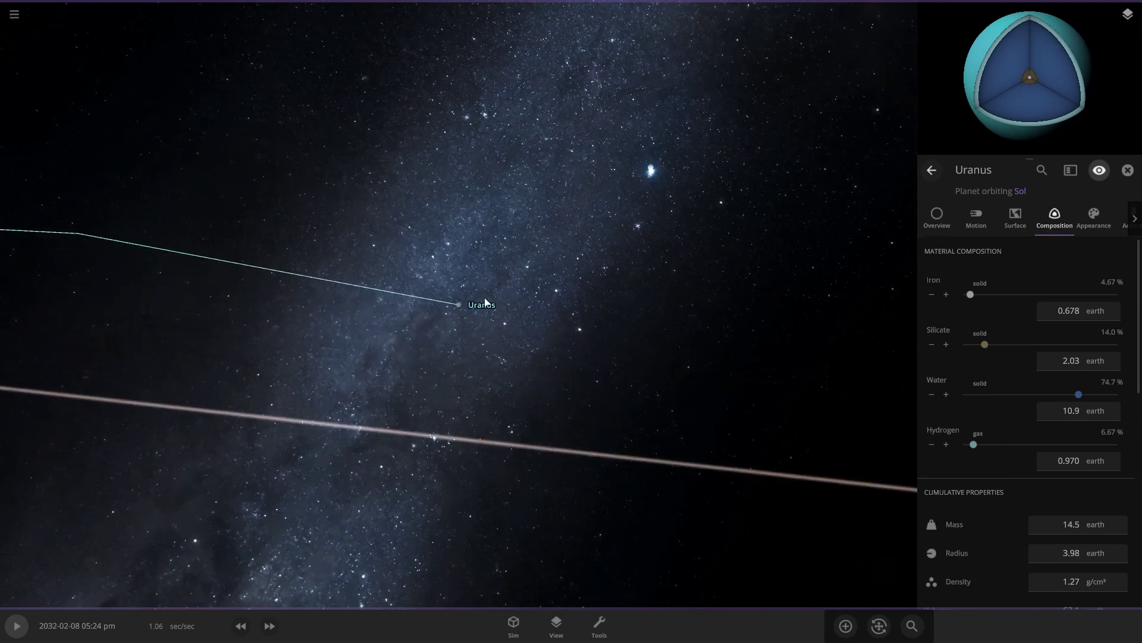
pyautogui.scroll(5, 479, 307)
pyautogui.moveTo(653, 325); pyautogui.dragTo(777, 204)
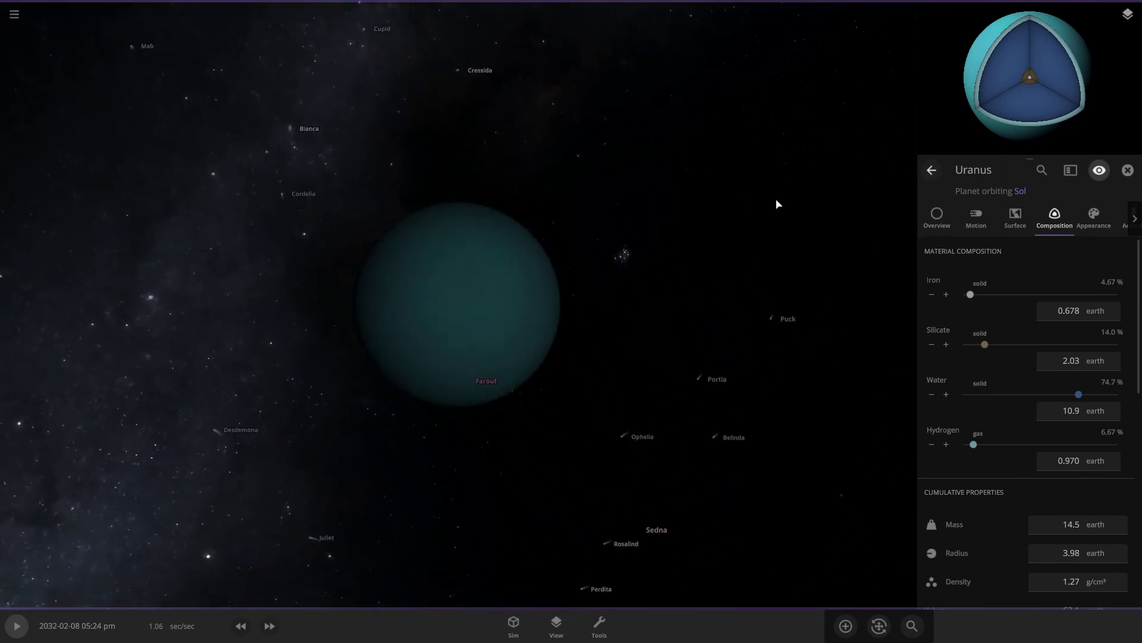
# Focus on Uranus's small moon Portia and examine it up close from its dark side.
pyautogui.click(702, 377)
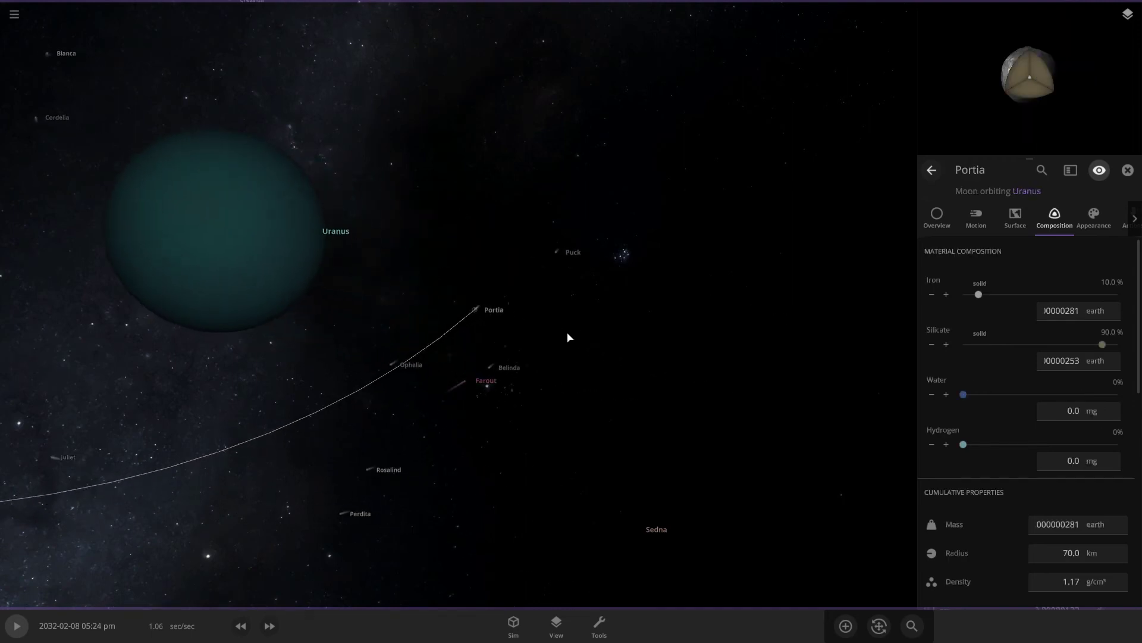
pyautogui.scroll(10, 475, 308)
pyautogui.moveTo(599, 331); pyautogui.dragTo(150, 384)
pyautogui.scroll(-5, 444, 391)
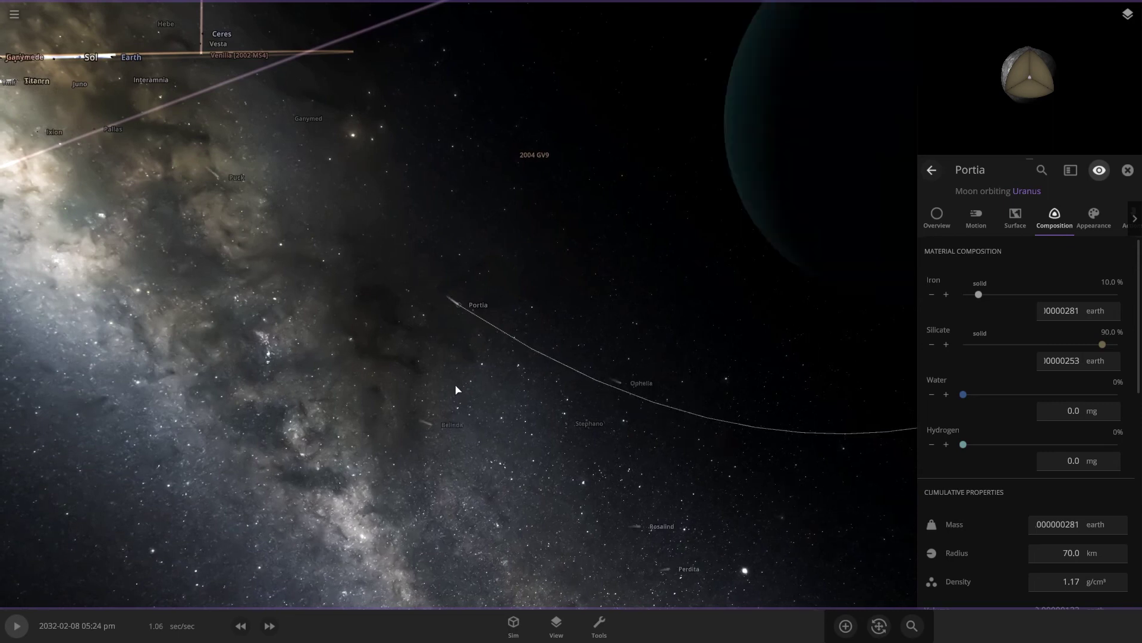
# Leave Portia, focus on Titania and open its composition data.
pyautogui.moveTo(738, 470); pyautogui.dragTo(607, 393)
pyautogui.scroll(-4, 608, 394)
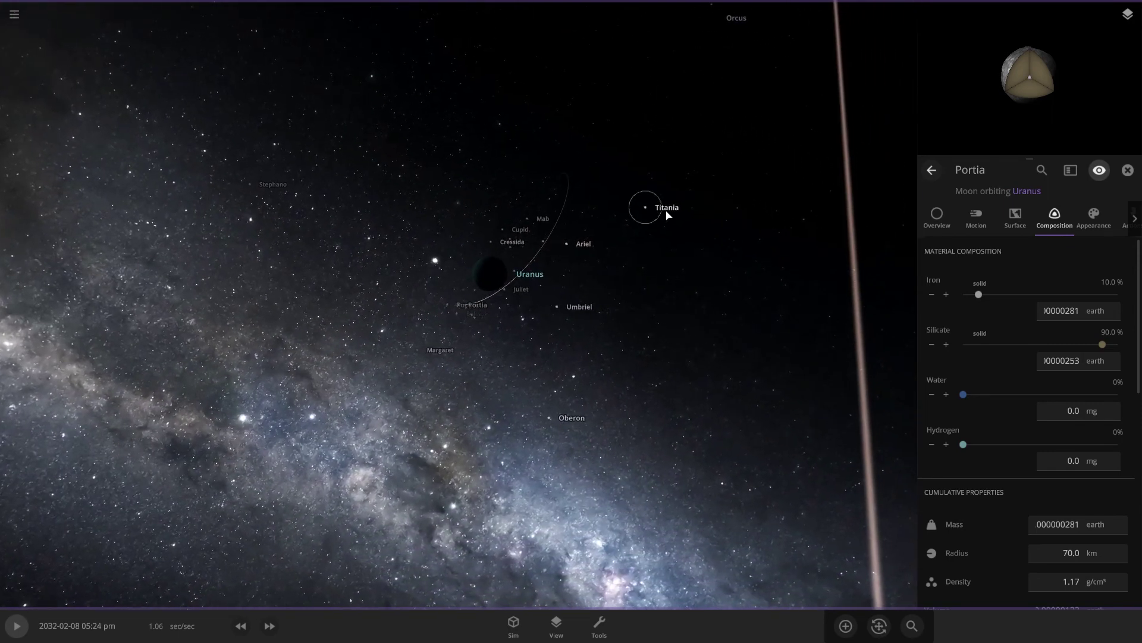
pyautogui.doubleClick(666, 213)
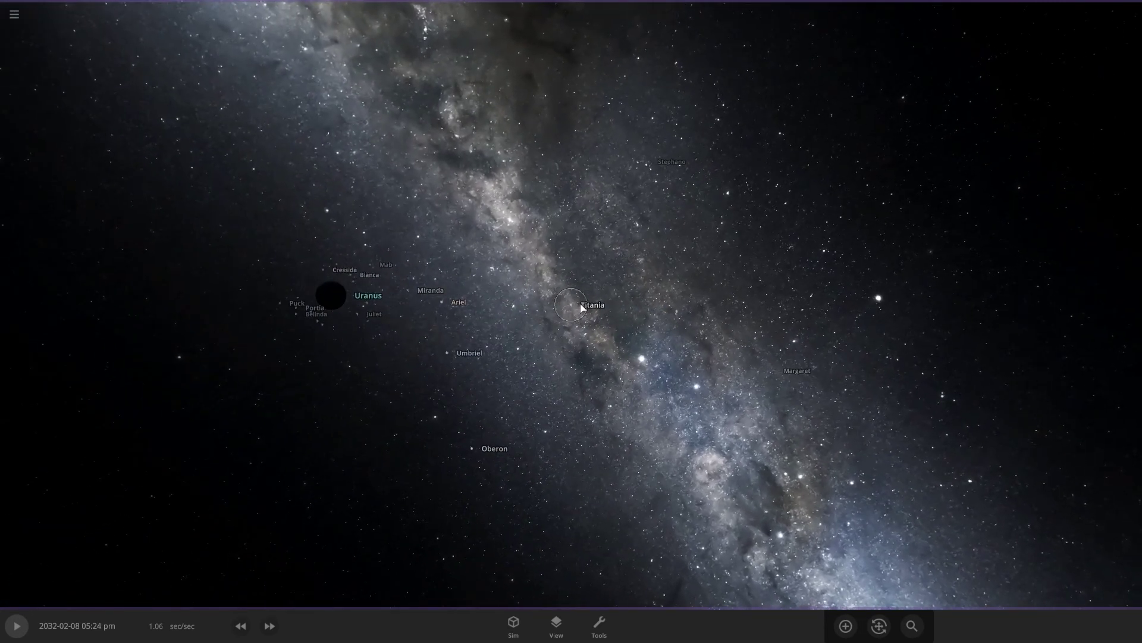
pyautogui.click(582, 307)
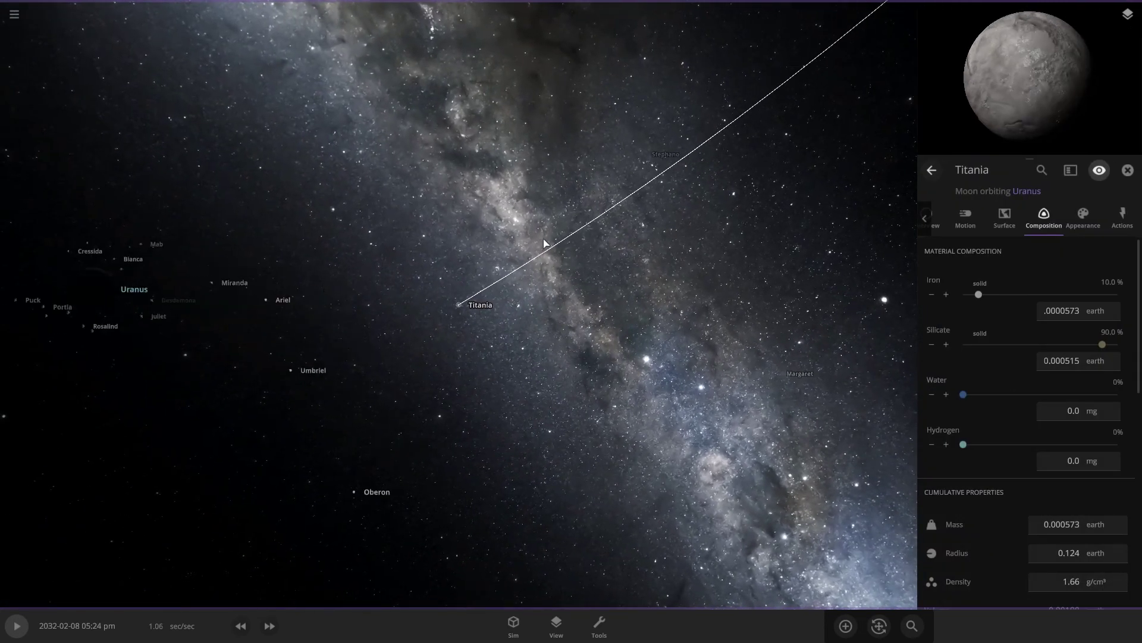
# Inspect Titania's surface and look for lights on its night side.
pyautogui.scroll(5, 530, 347)
pyautogui.scroll(-2, 493, 363)
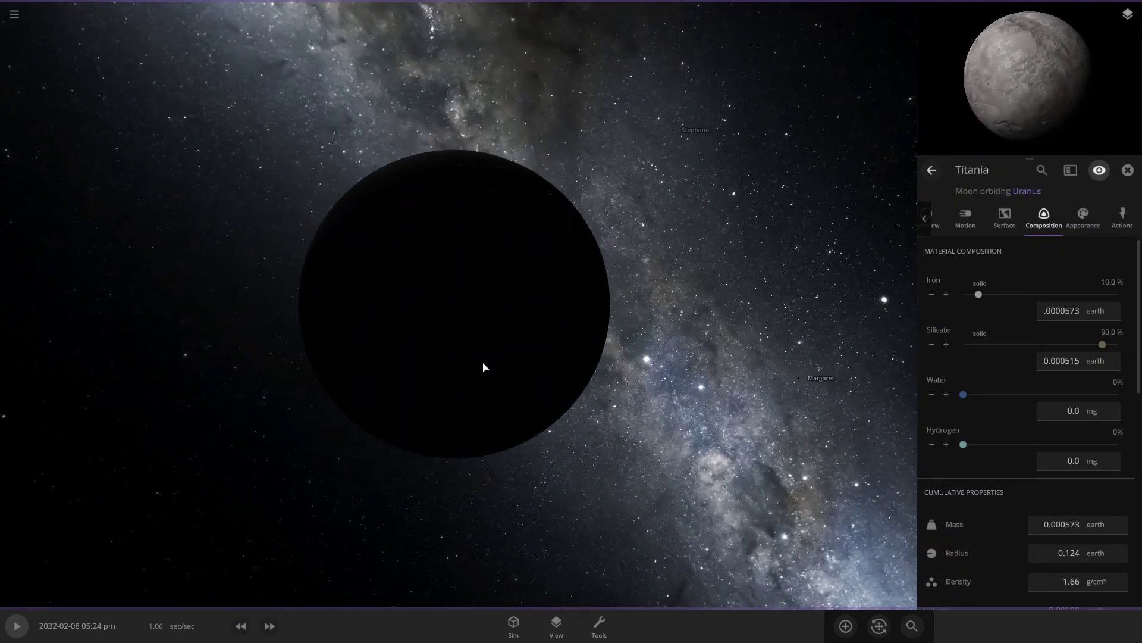
pyautogui.moveTo(484, 367); pyautogui.dragTo(763, 314)
pyautogui.scroll(5, 534, 316)
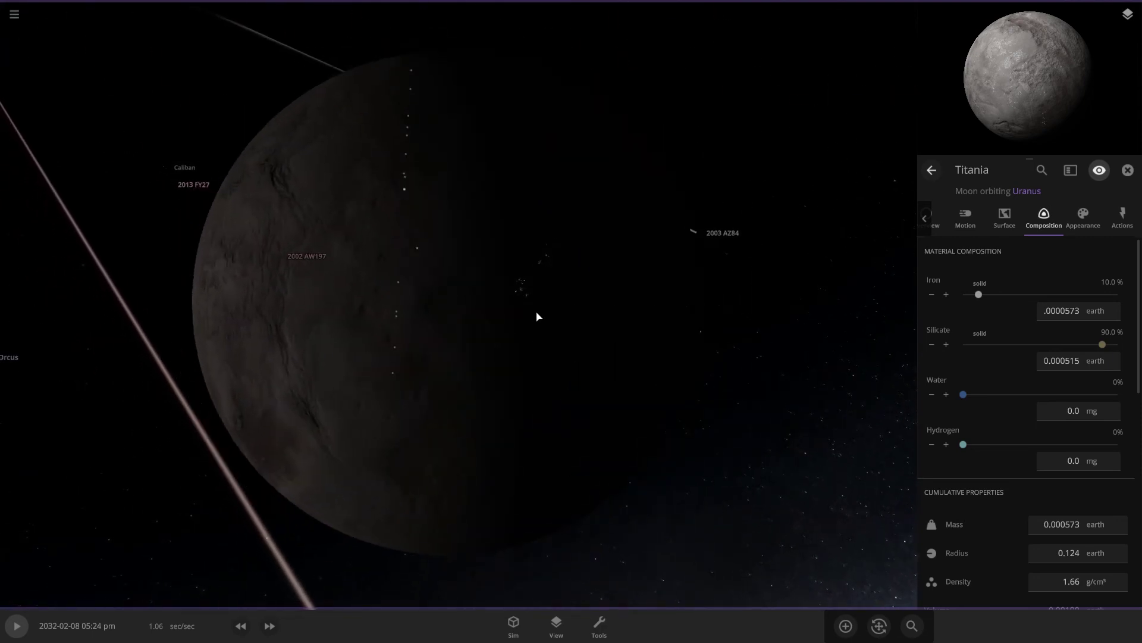
pyautogui.scroll(-1, 536, 317)
pyautogui.moveTo(474, 324); pyautogui.dragTo(536, 327)
# Focus on Oberon, examine it up close and check its Earth Similarity and Life Likelihood.
pyautogui.scroll(-5, 535, 326)
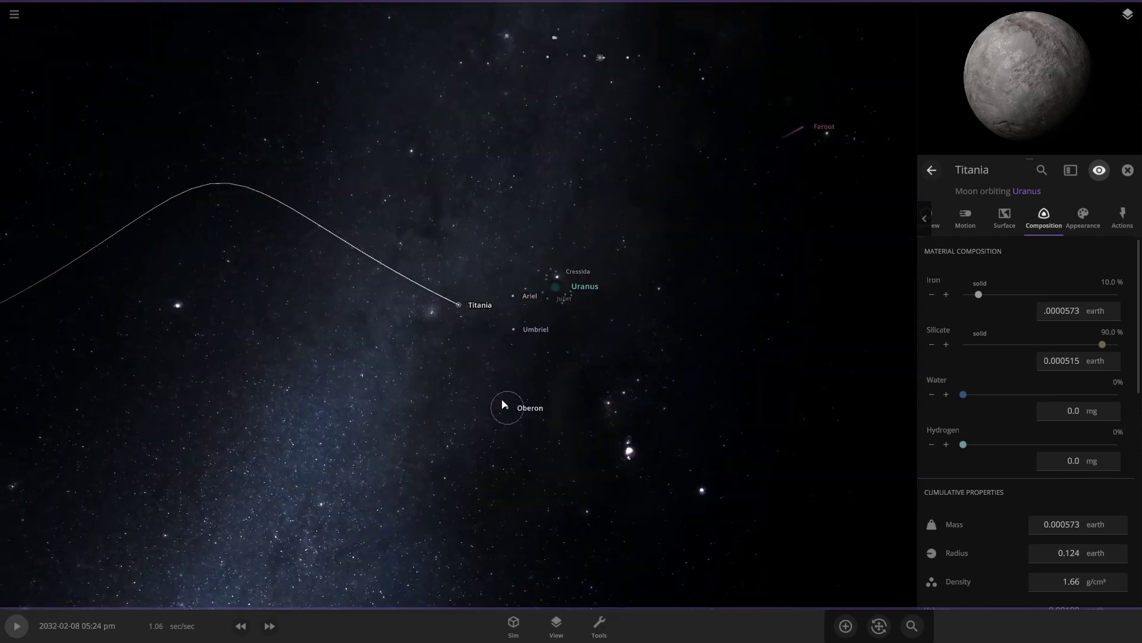
pyautogui.doubleClick(504, 407)
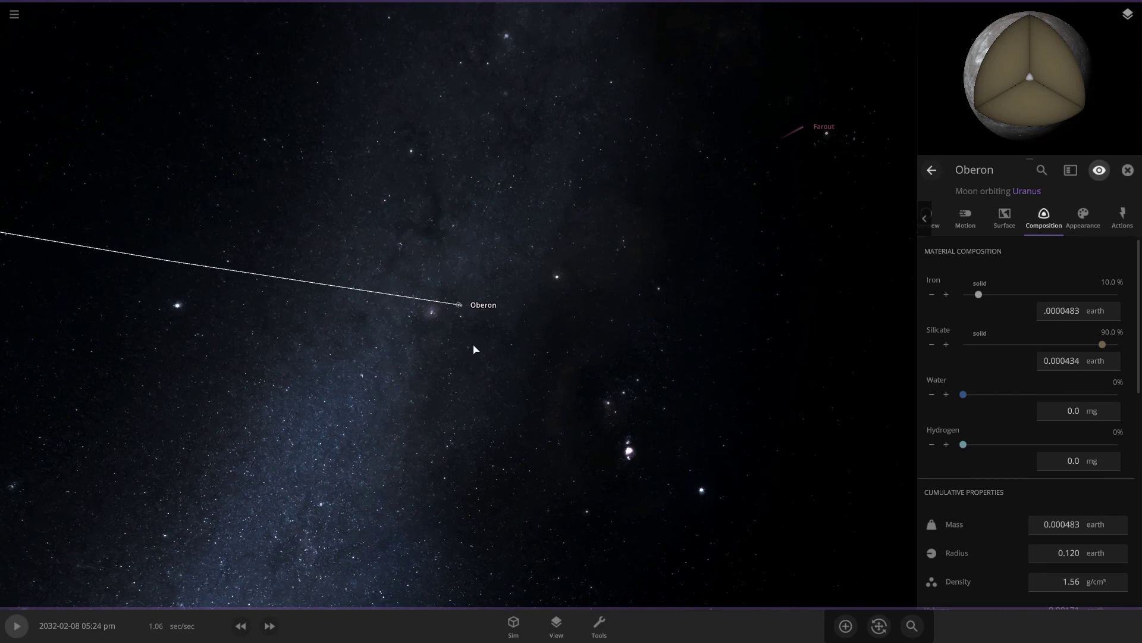
pyautogui.moveTo(689, 344); pyautogui.dragTo(323, 331)
pyautogui.scroll(-10, 1030, 395)
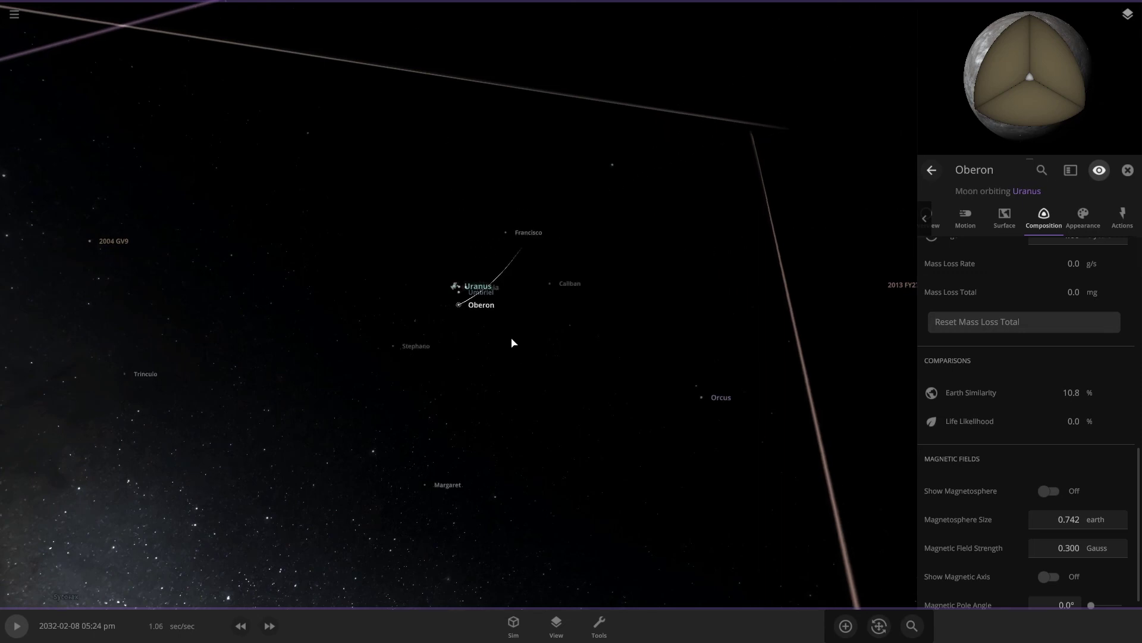
# Leave the Uranus system, focus on Pluto and inspect its surface and night side.
pyautogui.moveTo(512, 343); pyautogui.dragTo(652, 408)
pyautogui.moveTo(476, 384); pyautogui.dragTo(654, 319)
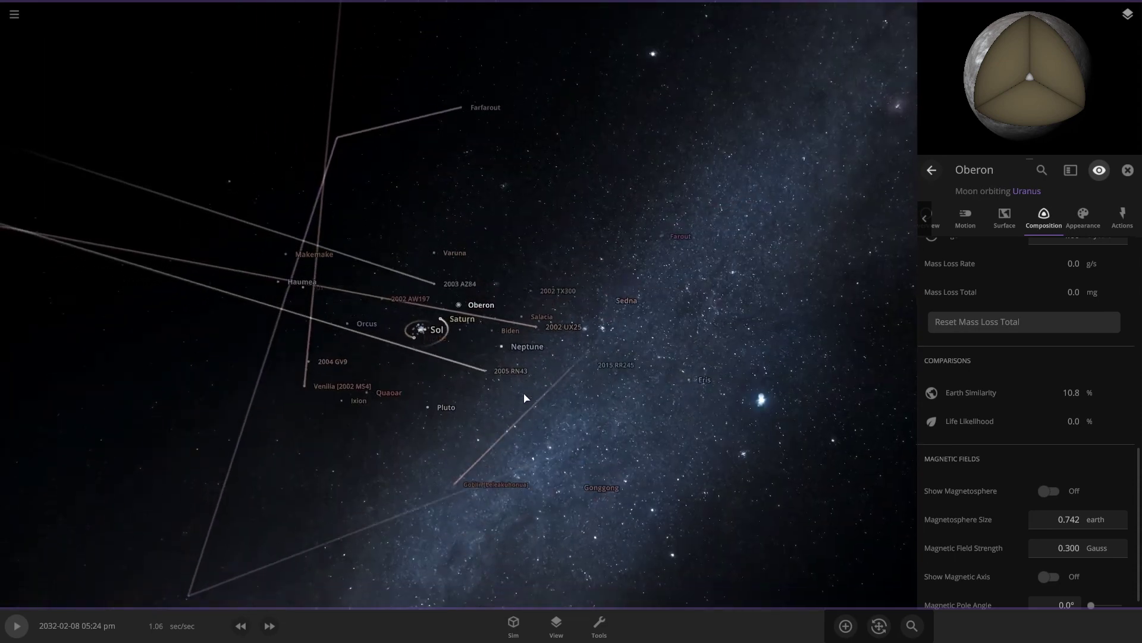
pyautogui.moveTo(526, 394); pyautogui.dragTo(625, 420)
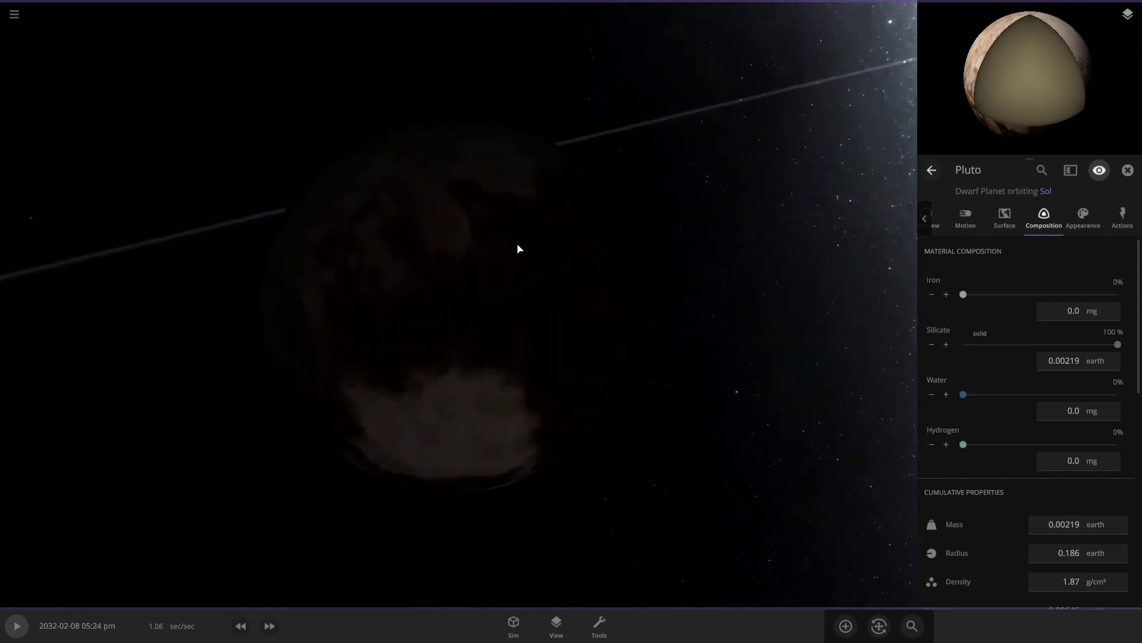
pyautogui.moveTo(512, 243); pyautogui.dragTo(671, 258)
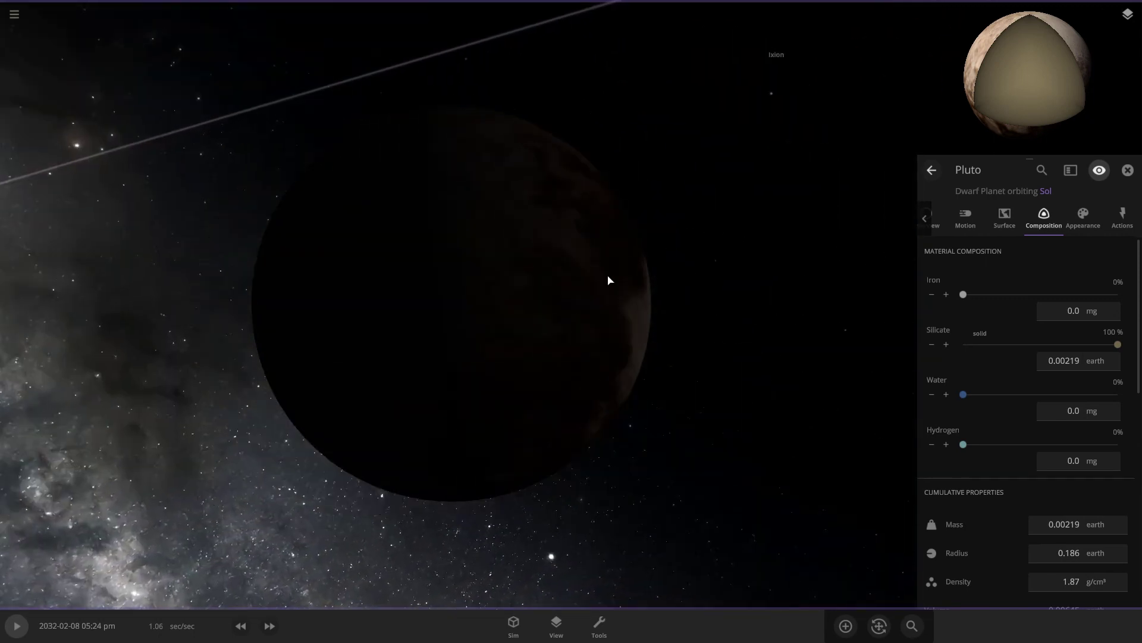
pyautogui.moveTo(562, 288); pyautogui.dragTo(714, 257)
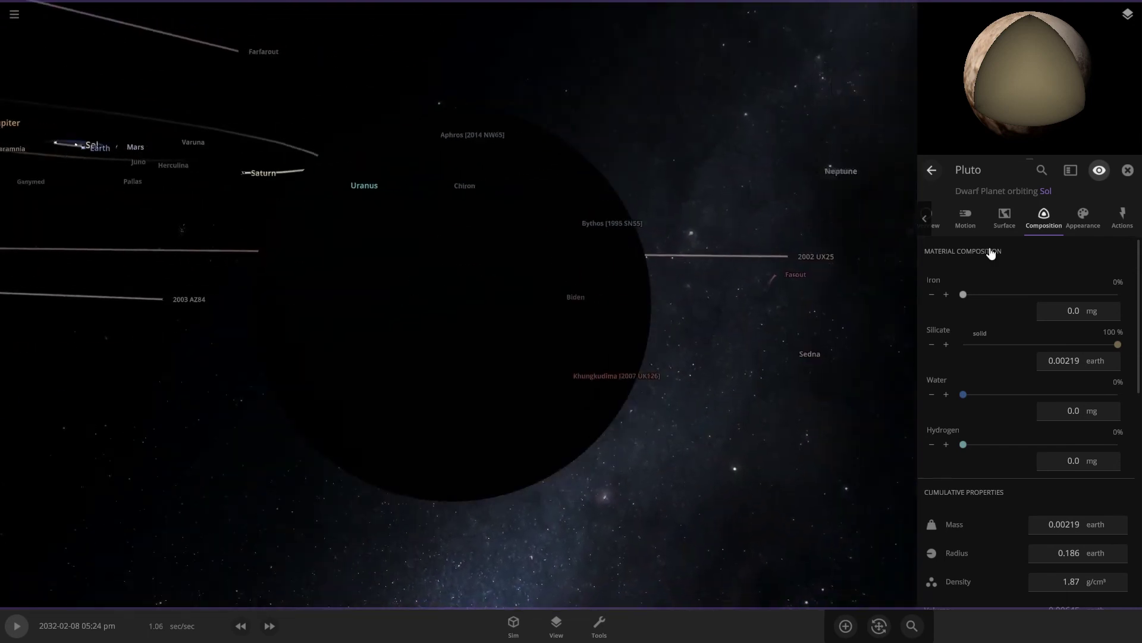
# Check Pluto's Earth Similarity and Life Likelihood, and bring its surrounding moons into view.
pyautogui.scroll(-5, 1059, 433)
pyautogui.scroll(-3, 1046, 429)
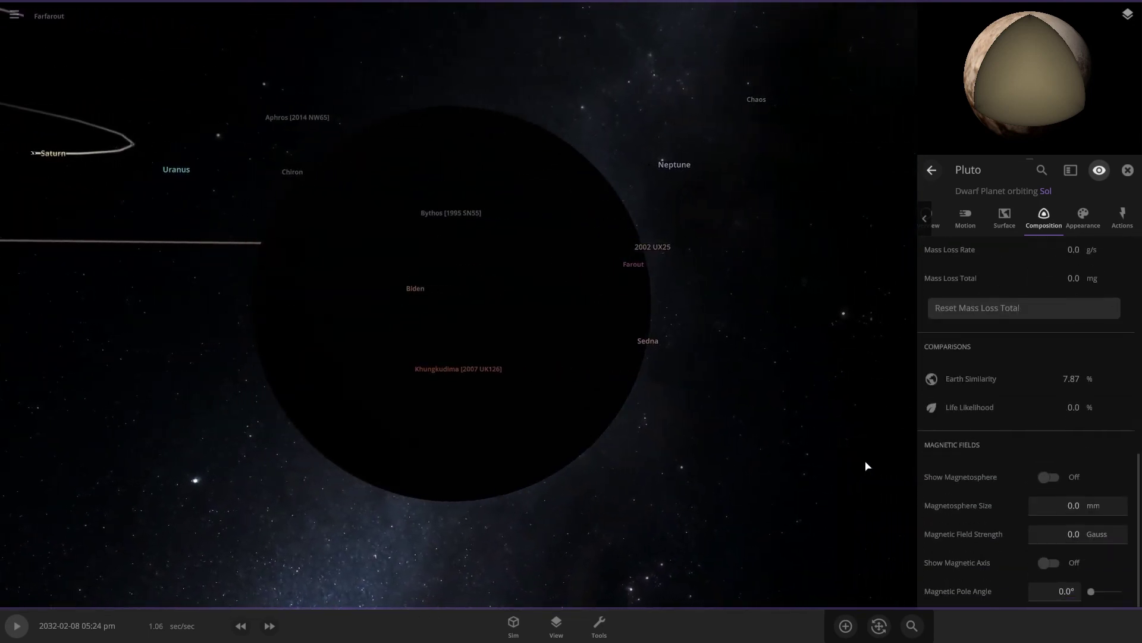
pyautogui.moveTo(866, 466); pyautogui.dragTo(665, 502)
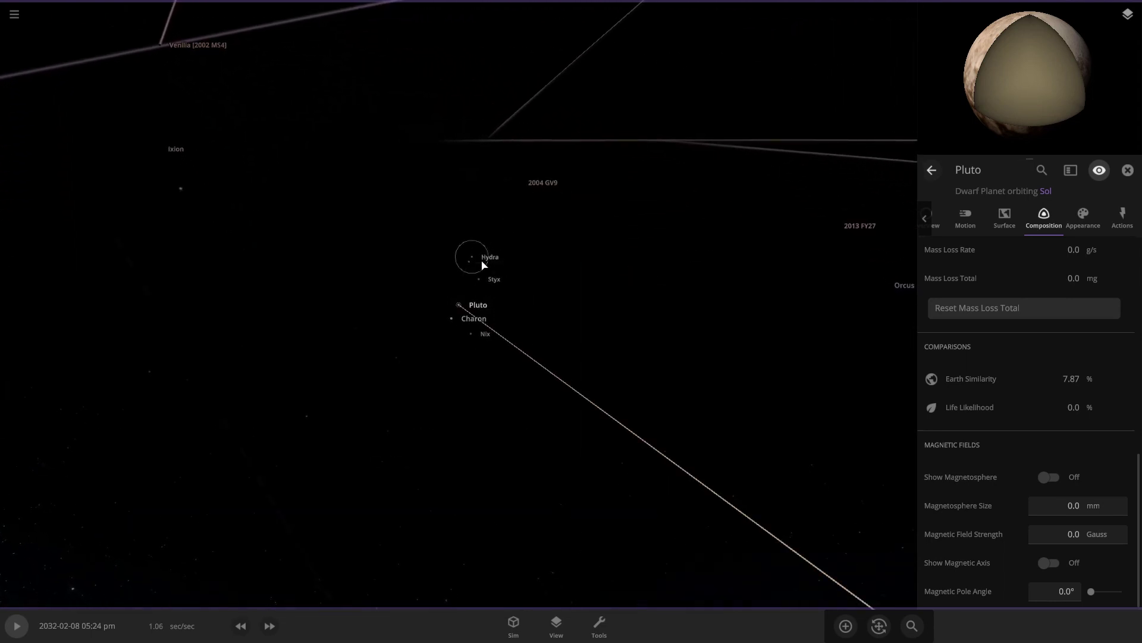
# Focus on Pluto's moon Hydra and check its Earth Similarity and Life Likelihood.
pyautogui.click(483, 265)
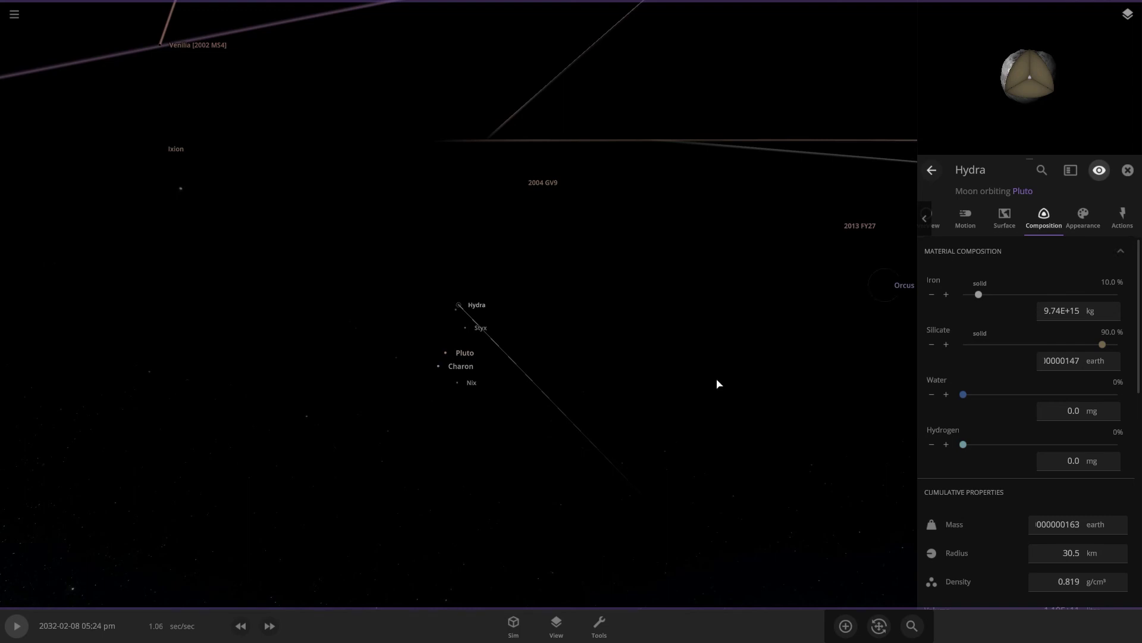
pyautogui.scroll(-10, 1005, 415)
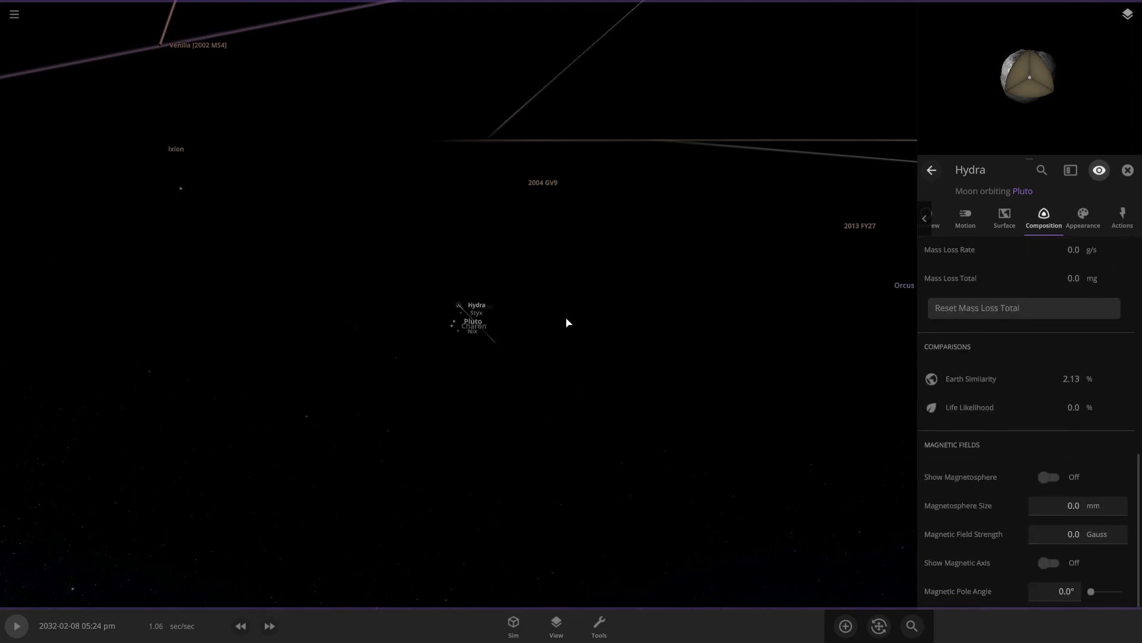
pyautogui.scroll(-10, 585, 322)
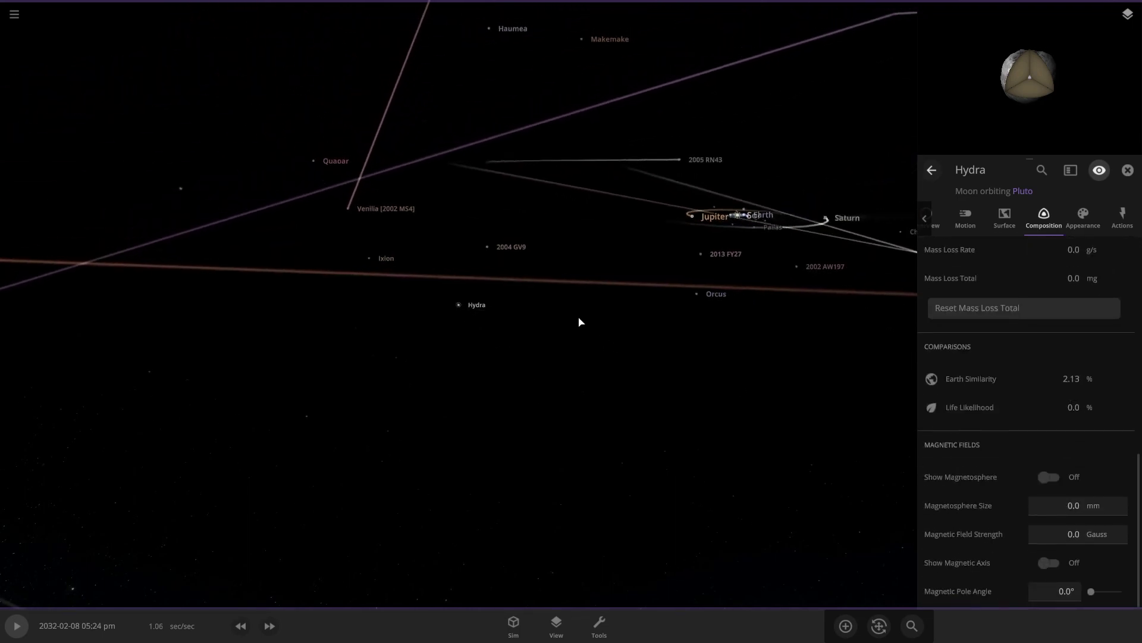
# Pull back to the outer solar system, focus on the dwarf planet Sedna and inspect its dark side up close.
pyautogui.moveTo(612, 394); pyautogui.dragTo(570, 525)
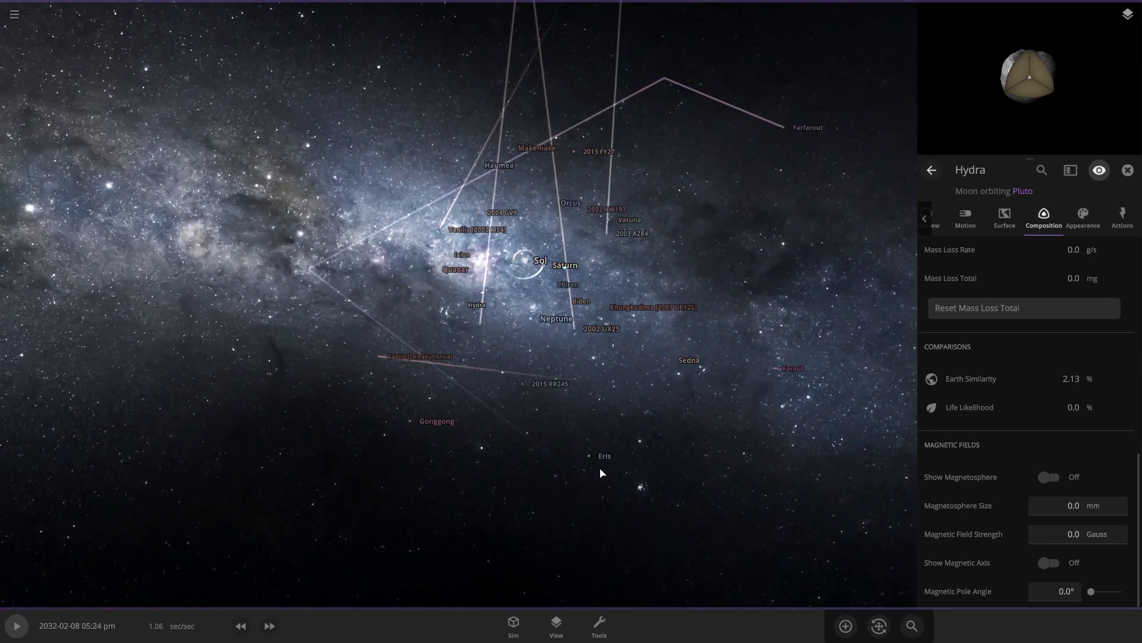
pyautogui.doubleClick(679, 369)
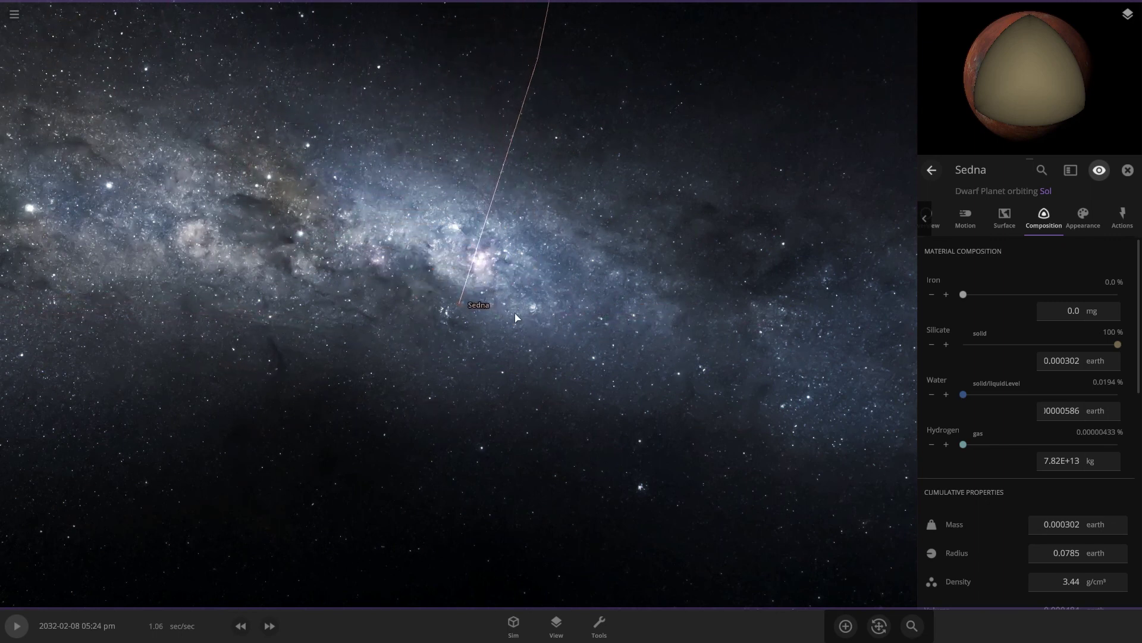
pyautogui.scroll(5, 469, 315)
pyautogui.scroll(-3, 469, 316)
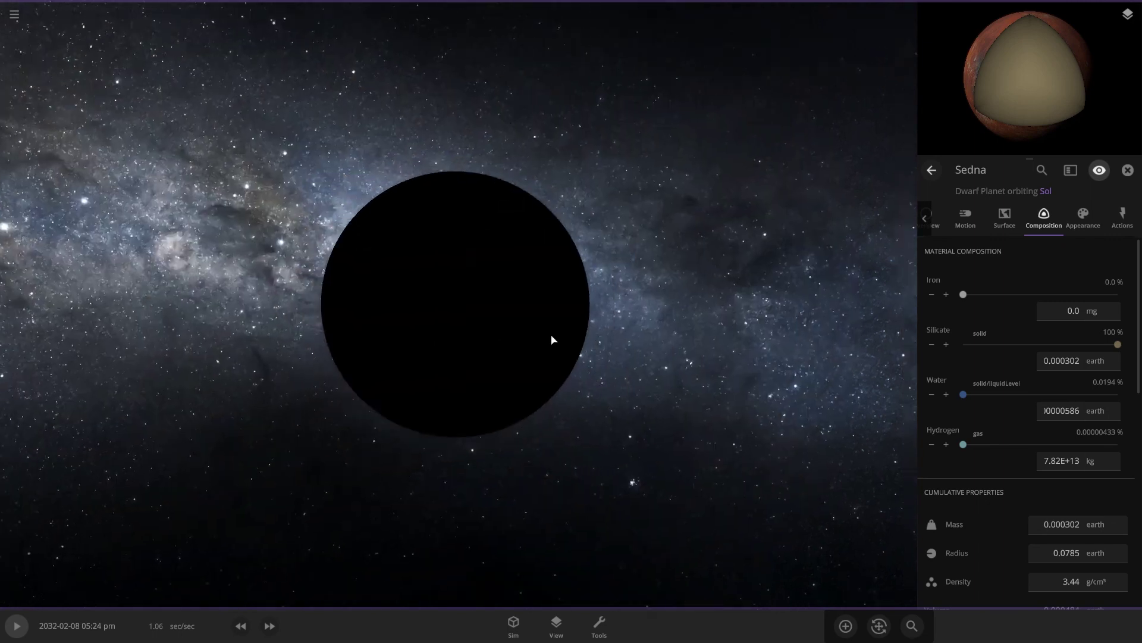
pyautogui.moveTo(553, 339); pyautogui.dragTo(153, 314)
# Check Sedna's Earth Similarity and Life Likelihood in its composition data.
pyautogui.scroll(-10, 928, 367)
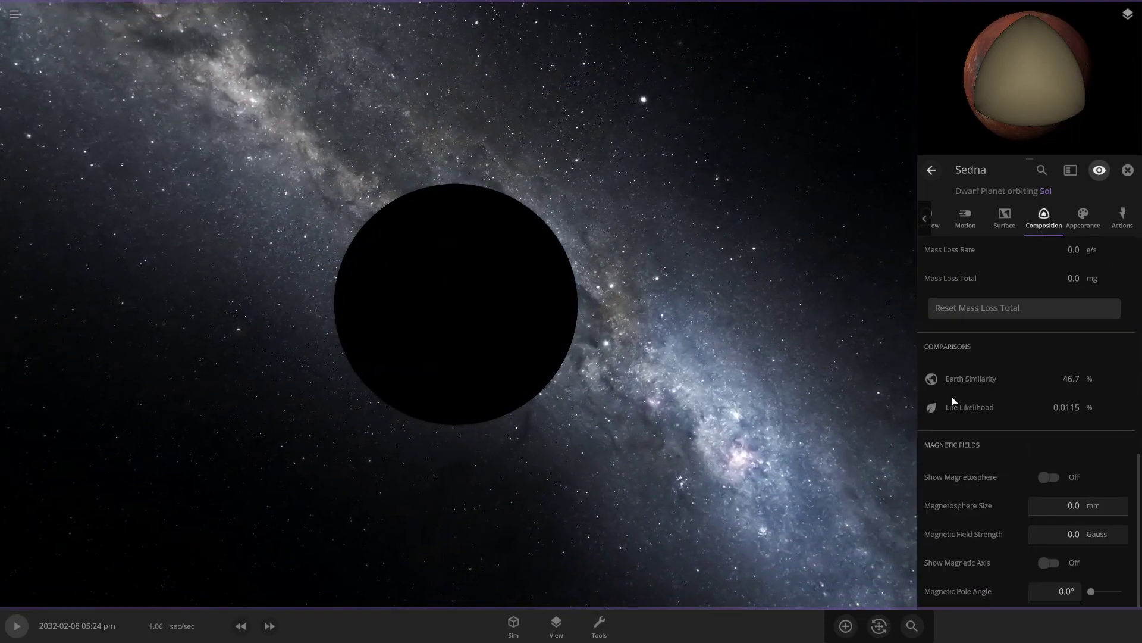
pyautogui.moveTo(952, 402)
pyautogui.scroll(3, 598, 344)
pyautogui.scroll(-2, 597, 343)
# Turn on the City Lights layer in Sedna's appearance settings and look over its night side.
pyautogui.click(1081, 212)
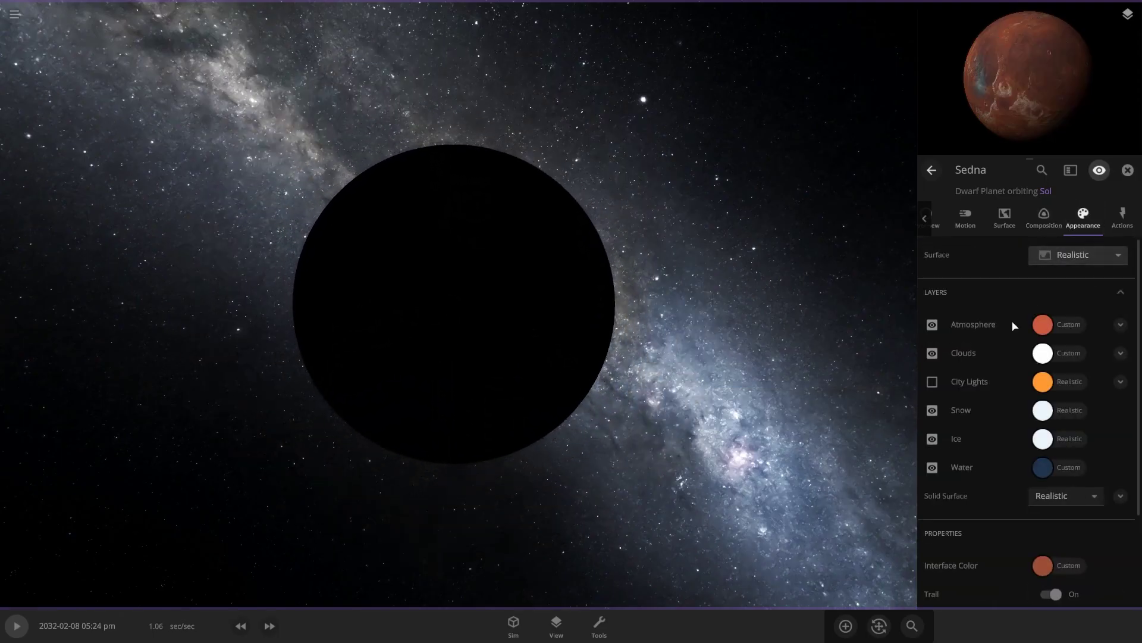
pyautogui.click(932, 383)
pyautogui.moveTo(558, 357); pyautogui.dragTo(406, 272)
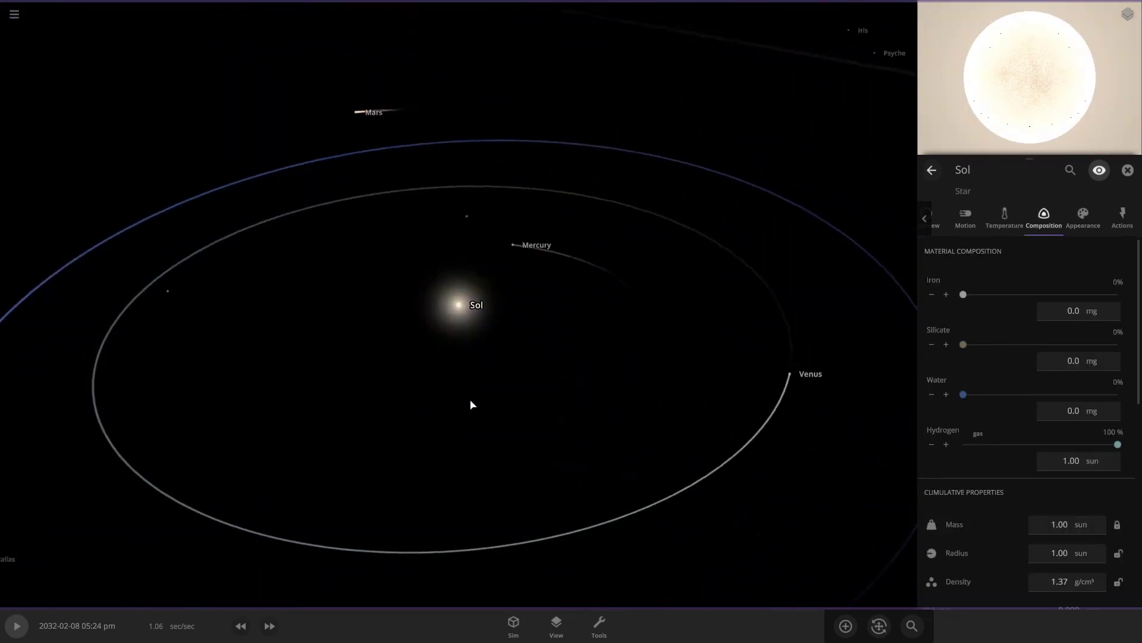
# Examine Sol up close and survey the planets' orbits around it from several distances and angles.
pyautogui.moveTo(472, 405); pyautogui.dragTo(635, 388)
pyautogui.scroll(-5, 551, 380)
pyautogui.moveTo(462, 359); pyautogui.dragTo(581, 448)
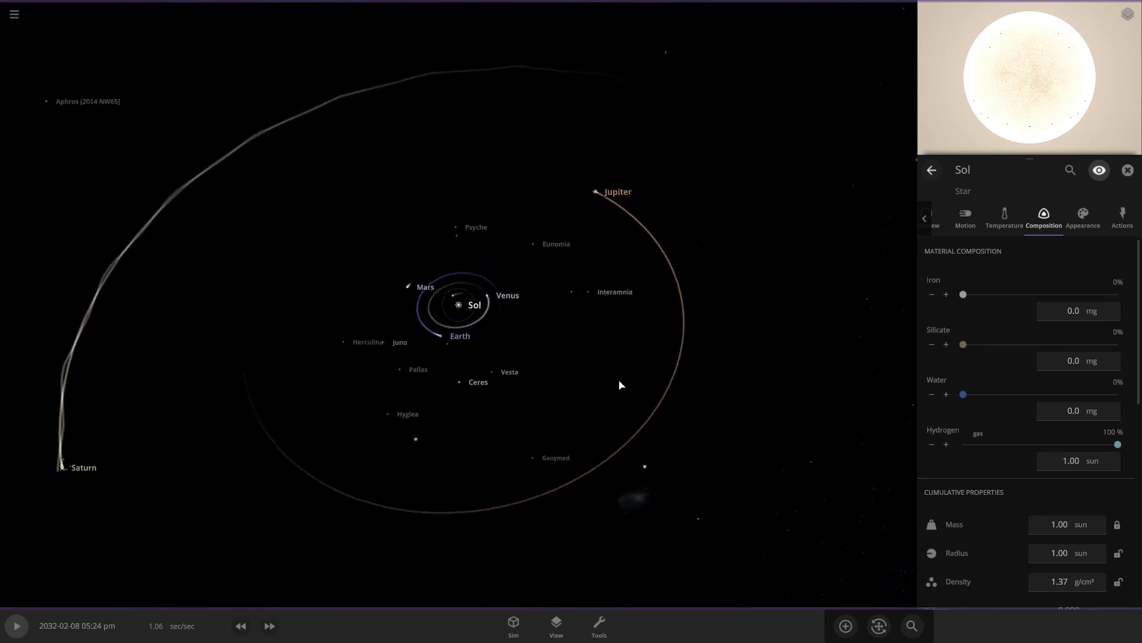
pyautogui.scroll(10, 619, 385)
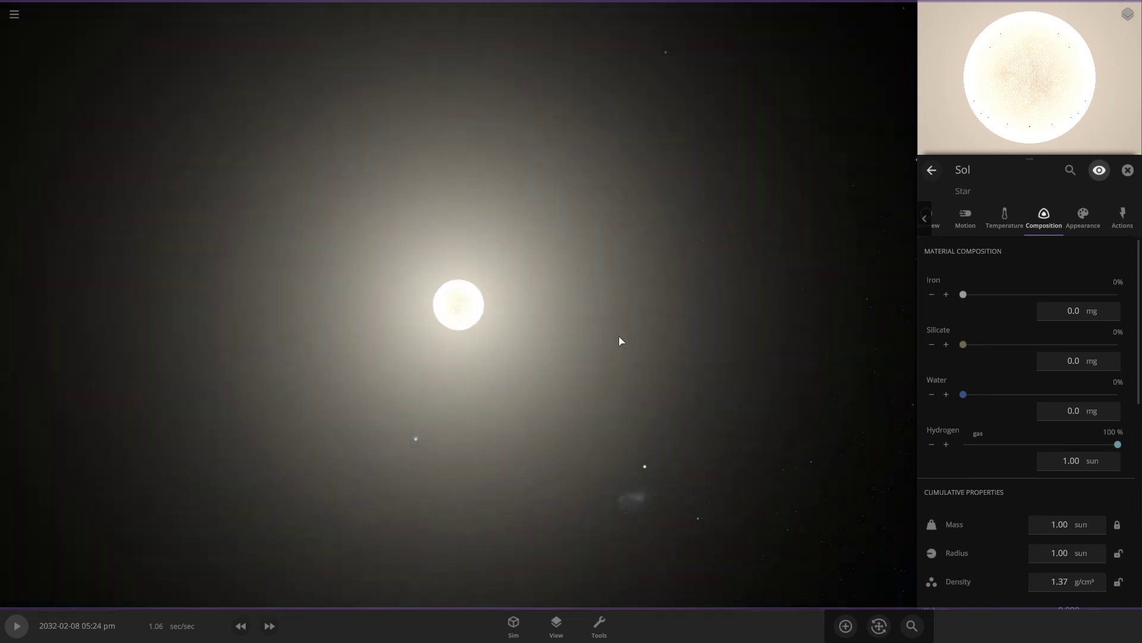
pyautogui.scroll(-8, 526, 339)
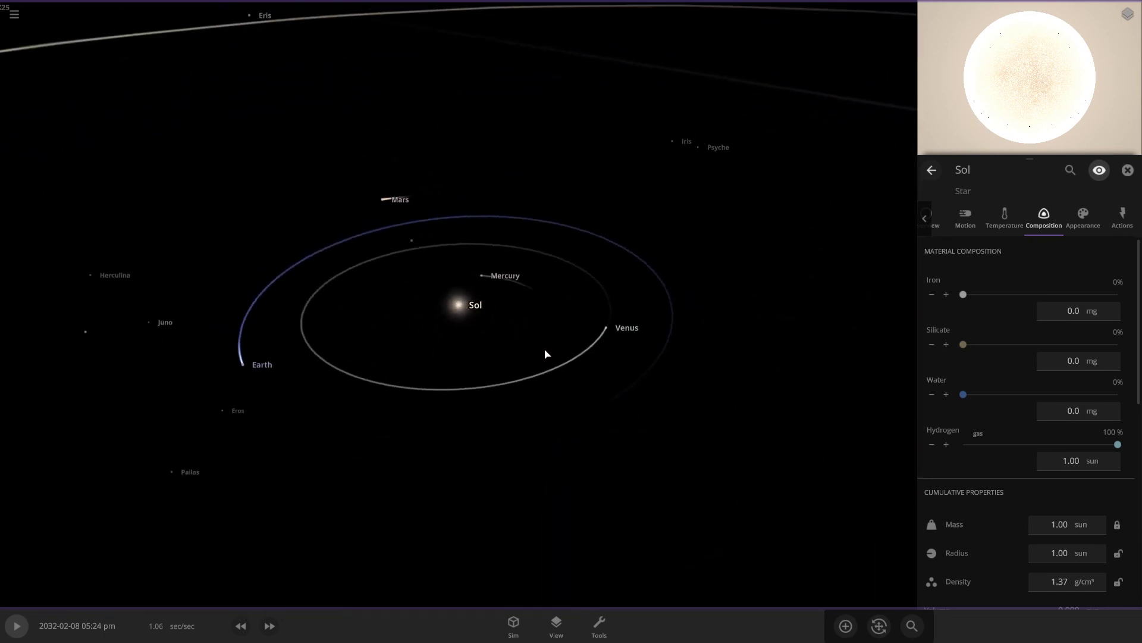
pyautogui.scroll(10, 456, 331)
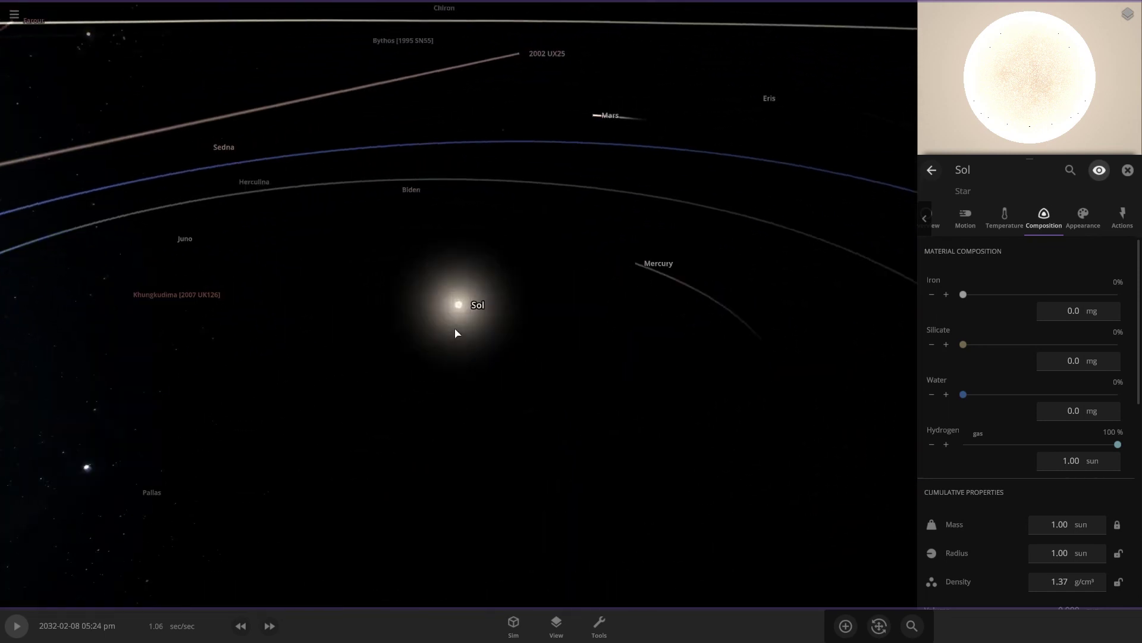
pyautogui.scroll(-3, 714, 384)
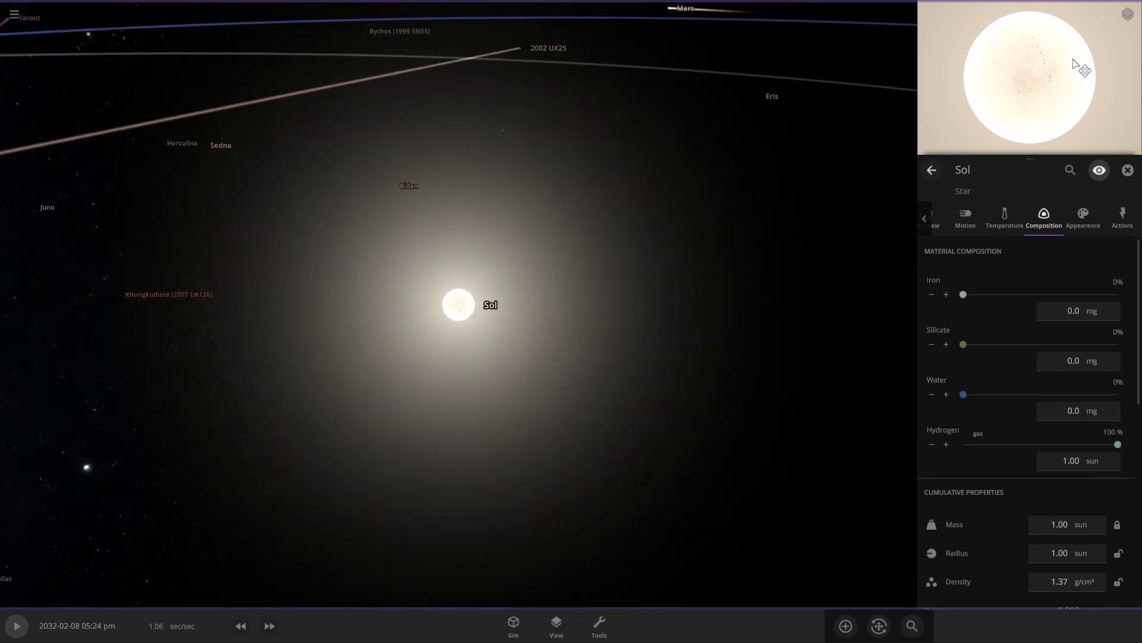
pyautogui.scroll(-6, 495, 386)
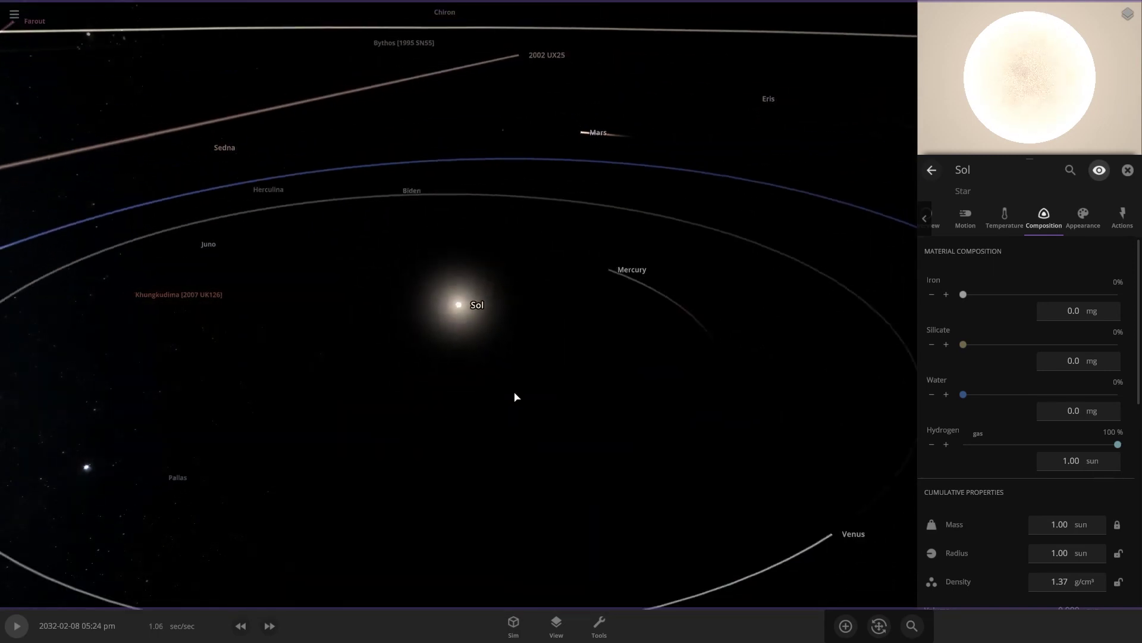
pyautogui.moveTo(515, 396); pyautogui.dragTo(762, 387)
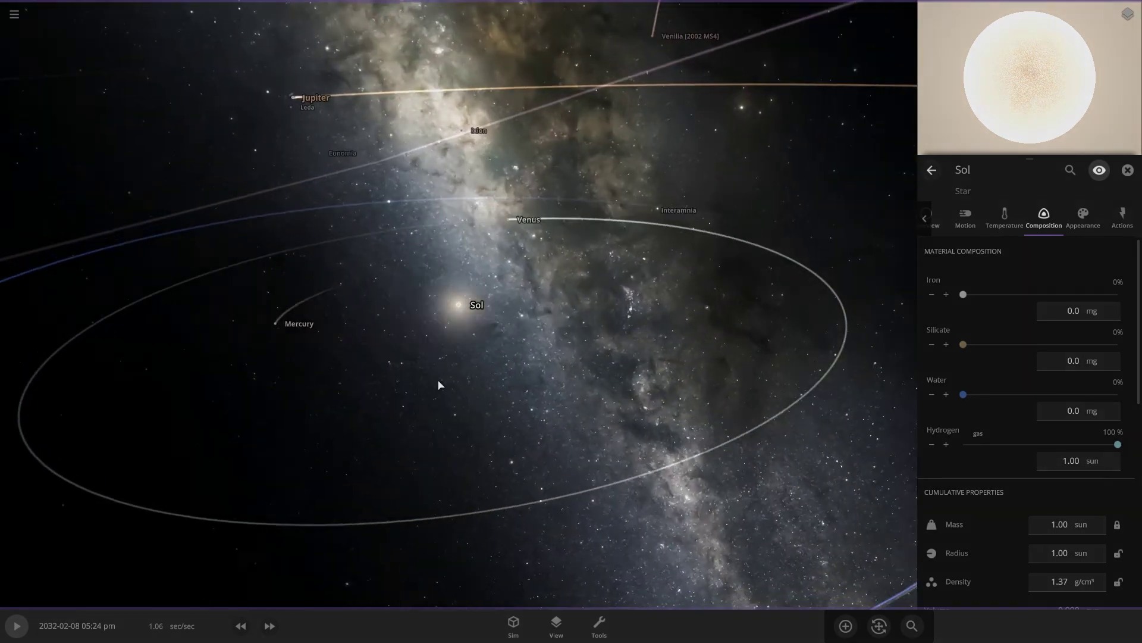